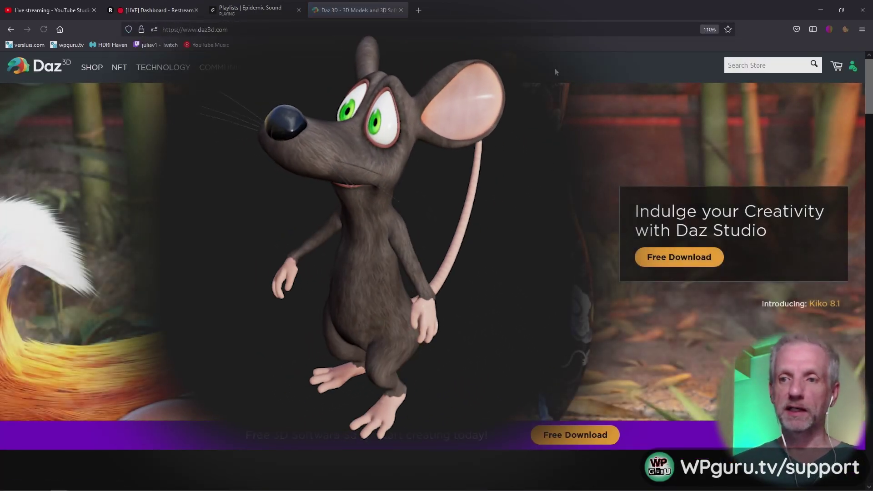
# Search the Daz 3D store for "spring dynmaics" and open the Spring Dynamics for DAZ Studio product page
pyautogui.click(749, 64)
pyautogui.write('spring a')
pyautogui.write('y')
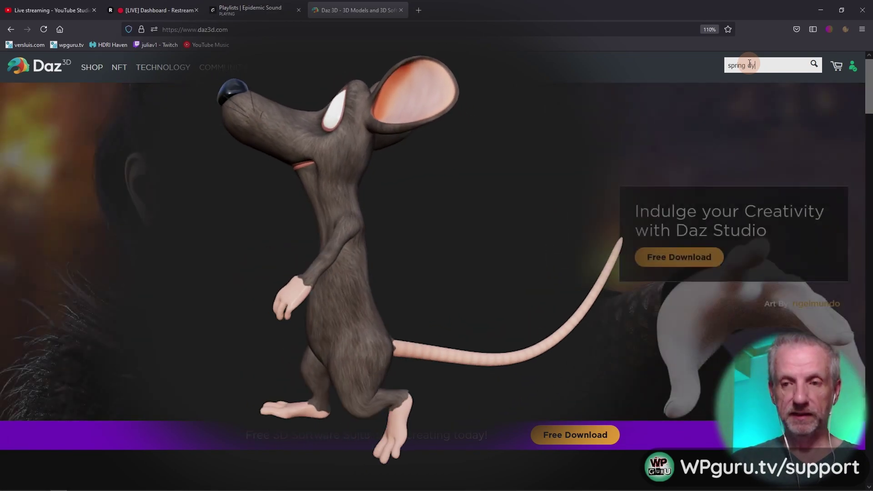
pyautogui.write('nmaics')
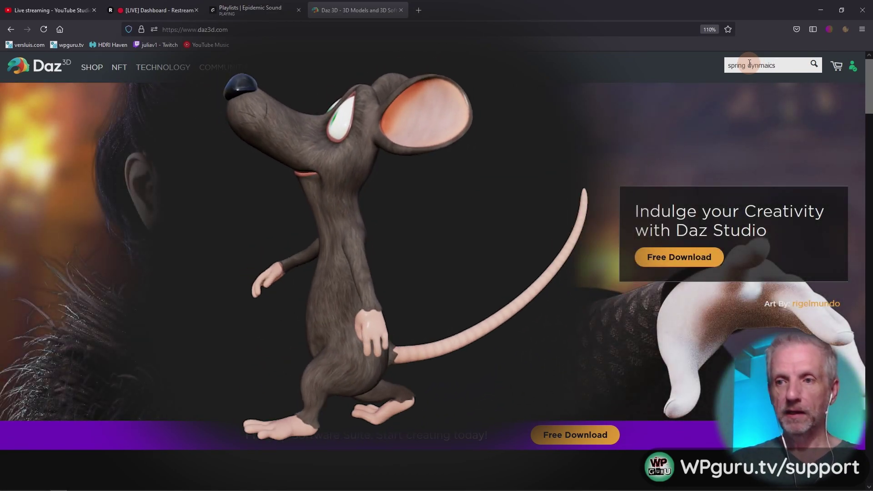
pyautogui.press('Return')
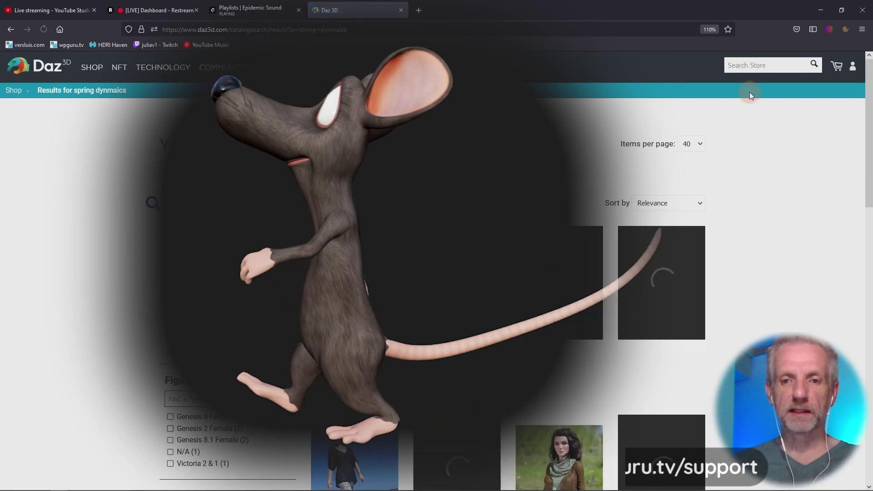
pyautogui.click(354, 282)
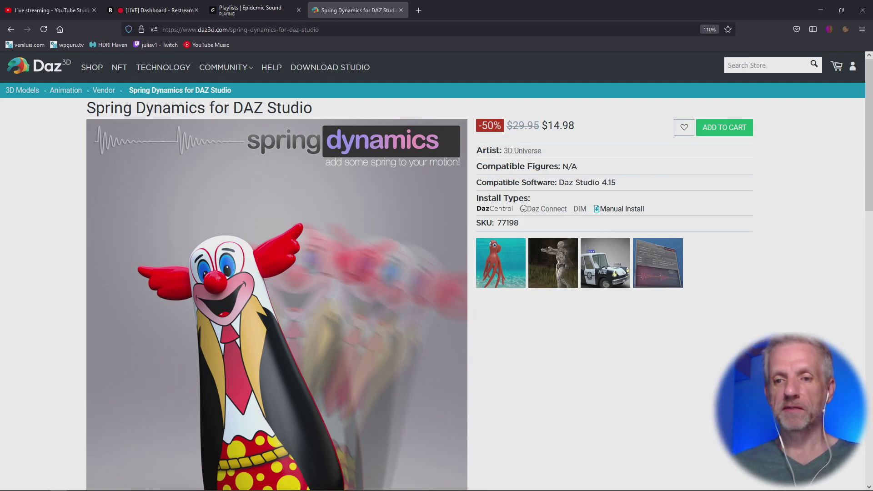
# Look through the Spring Dynamics promo images, from the octopus to the plugin settings dialog, and close the gallery
pyautogui.click(502, 252)
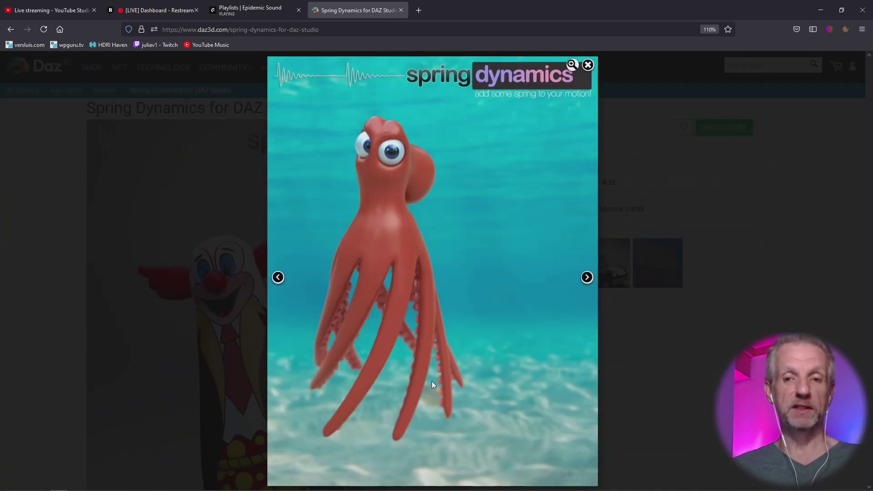
pyautogui.click(586, 278)
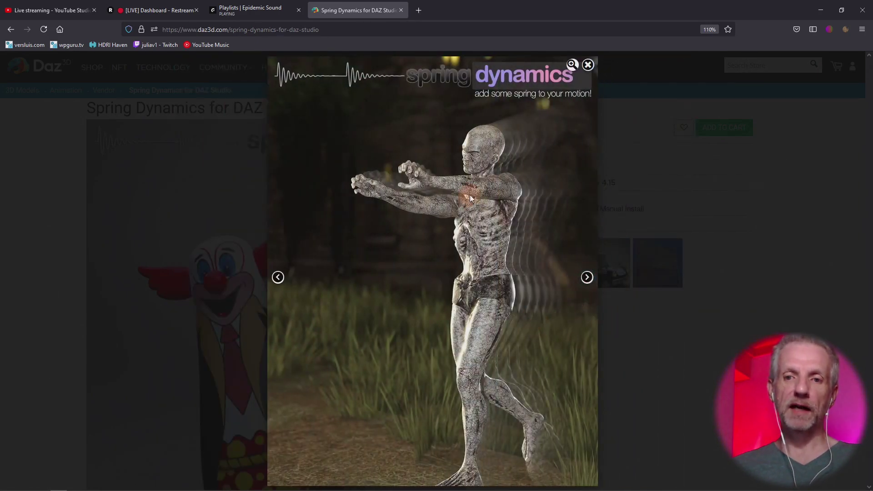
pyautogui.click(586, 280)
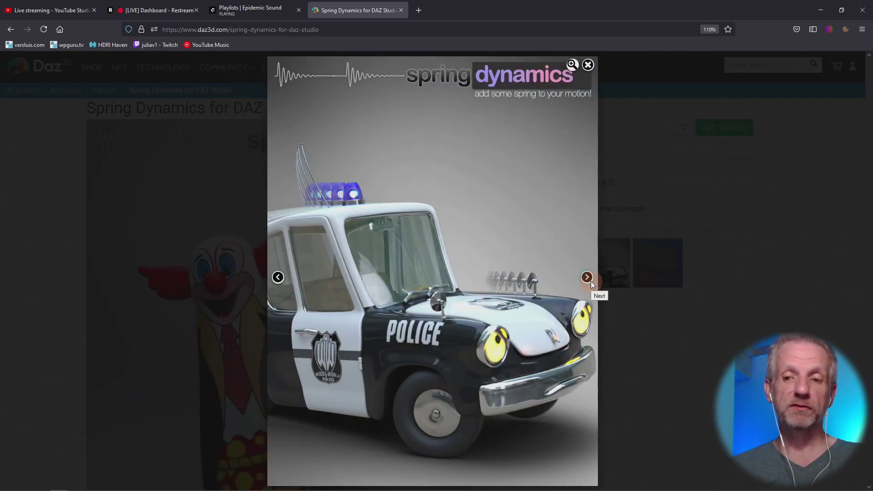
pyautogui.click(591, 281)
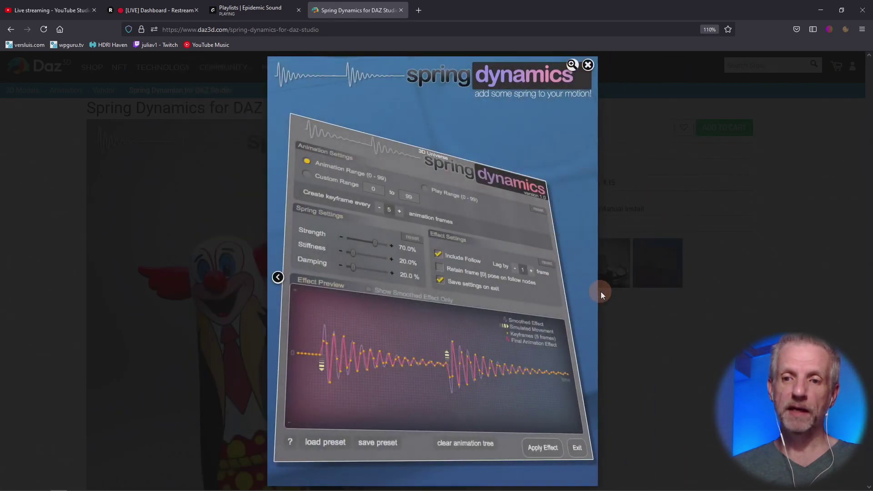
pyautogui.click(621, 311)
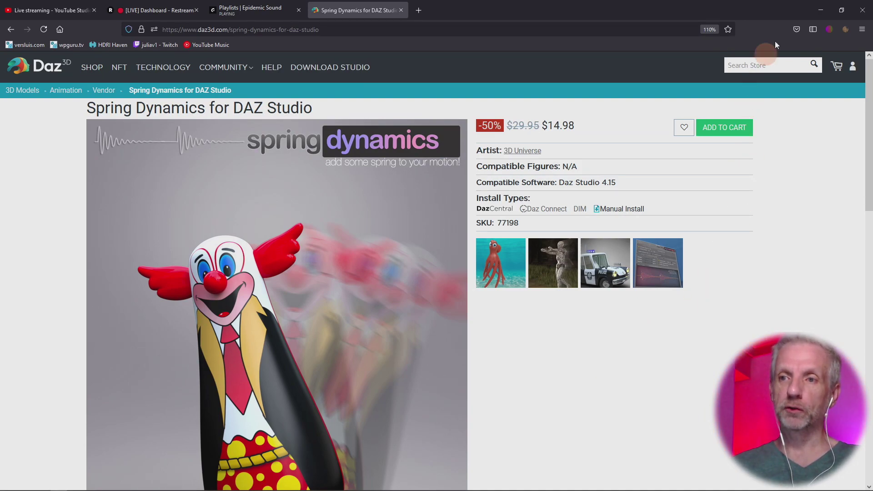
# Switch to DAZ Studio, load the Toon Mouse figure from the content library and frame it in side view
pyautogui.click(811, 8)
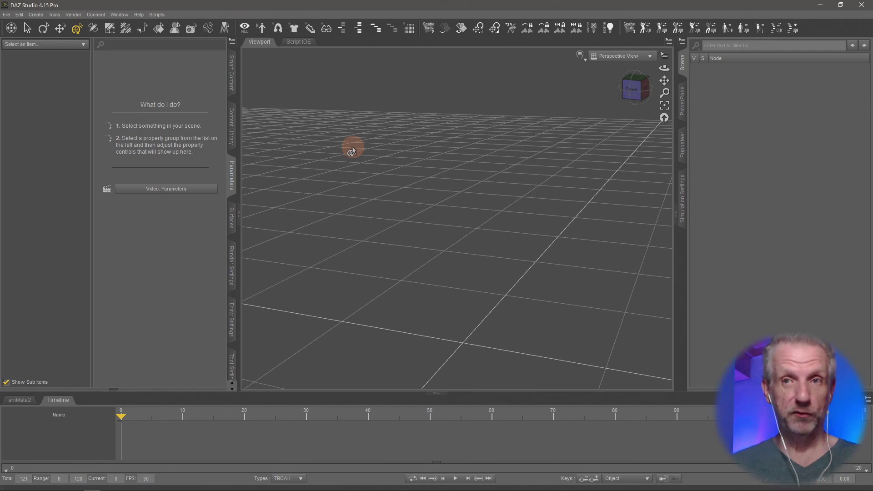
pyautogui.click(233, 128)
pyautogui.doubleClick(27, 285)
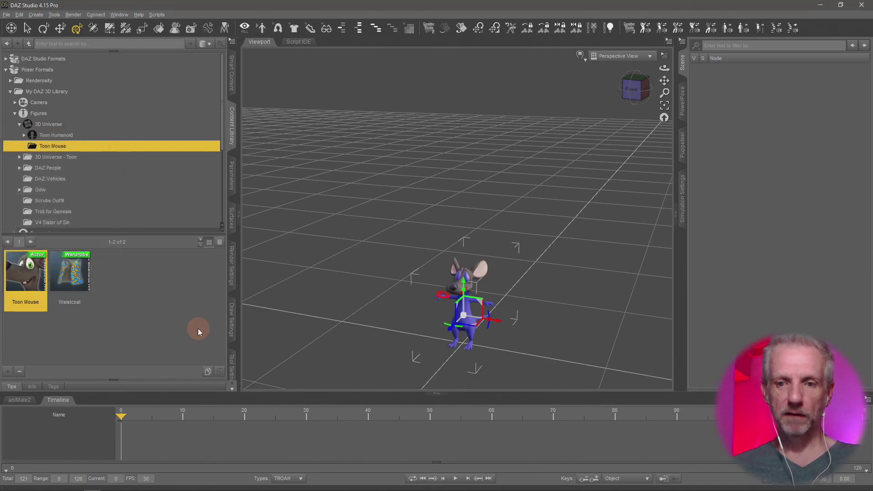
pyautogui.hotkey('ctrl', 'f')
pyautogui.moveTo(488, 249); pyautogui.dragTo(487, 249, button='middle')
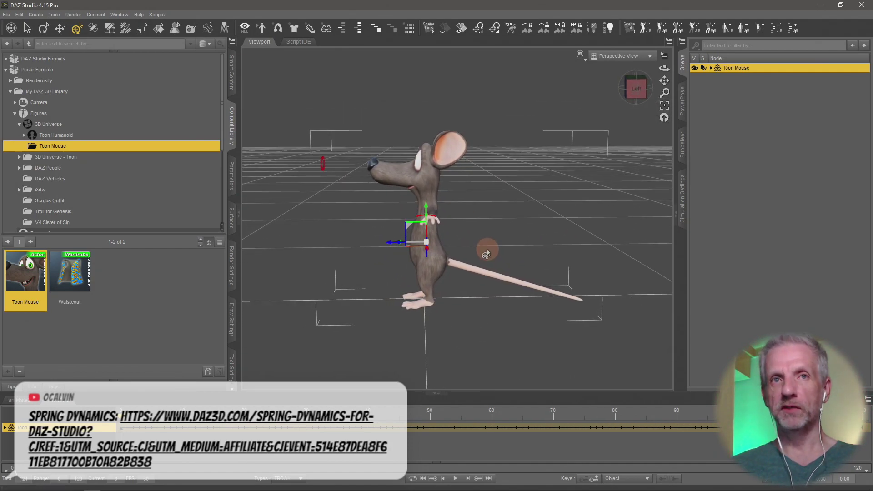
pyautogui.moveTo(487, 249); pyautogui.dragTo(487, 249, button='middle')
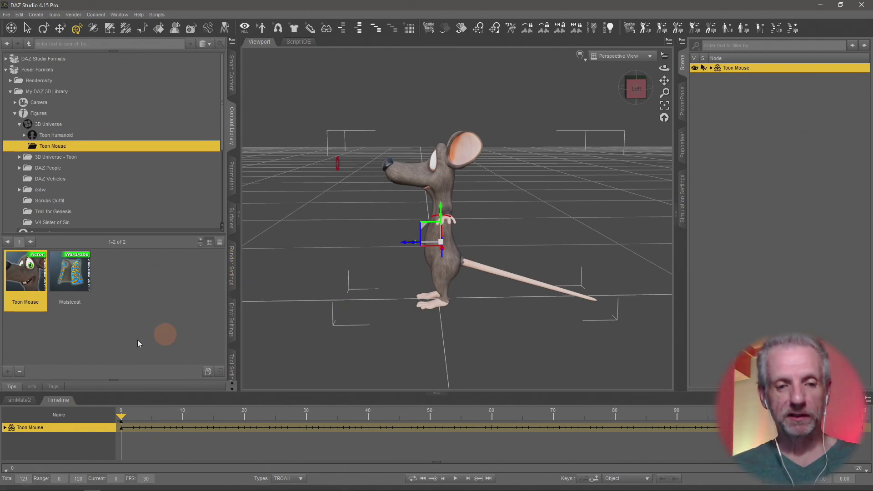
# Open aniMate2 with an enlarged pane and preview the Cartwheel, Chilled Walk and Running short aniBlocks on the mouse
pyautogui.click(20, 400)
pyautogui.moveTo(216, 396); pyautogui.dragTo(281, 338)
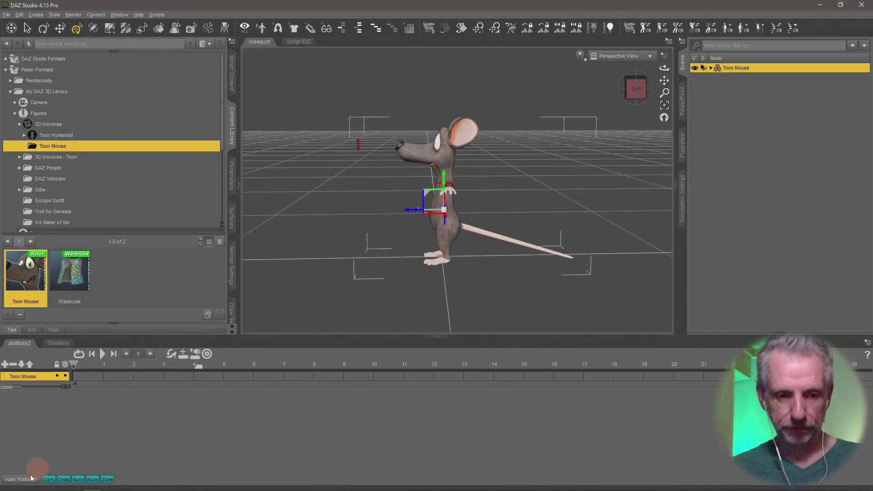
pyautogui.click(87, 405)
pyautogui.click(81, 479)
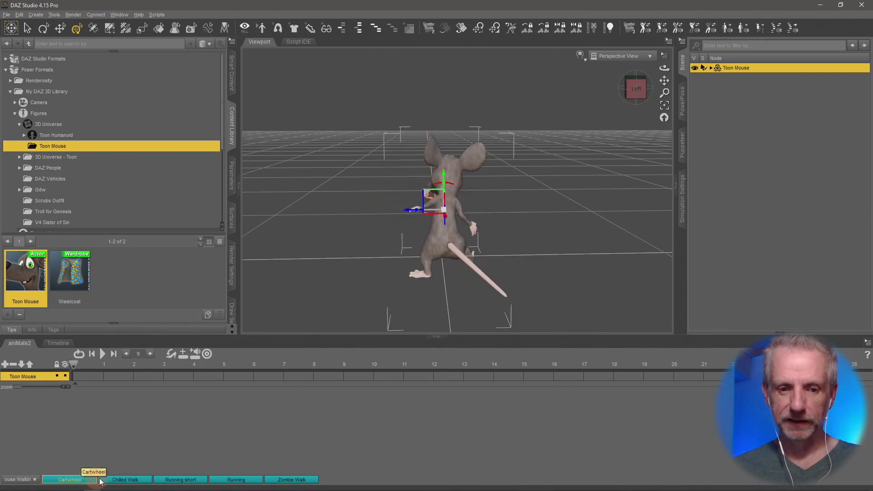
pyautogui.click(126, 481)
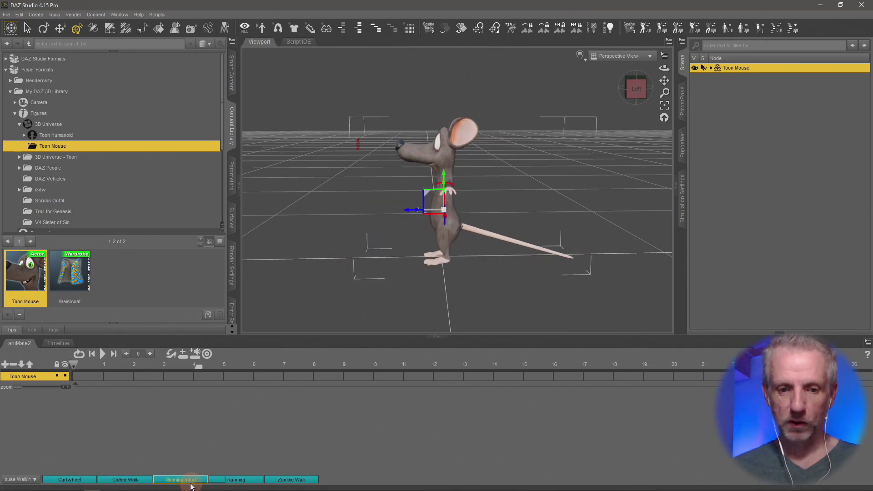
pyautogui.click(189, 481)
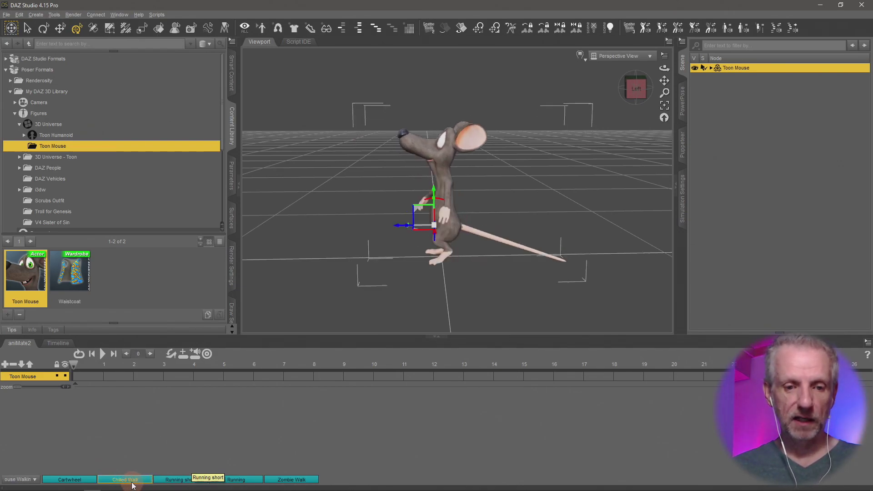
# Add the Chilled Walk aniBlock at the start of the Toon Mouse track and extend it to two cycles
pyautogui.moveTo(131, 484); pyautogui.dragTo(104, 379)
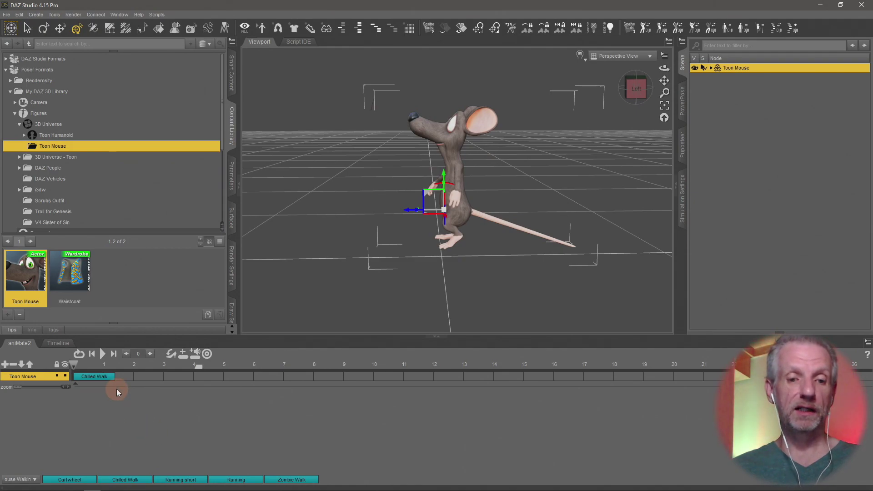
pyautogui.click(108, 376)
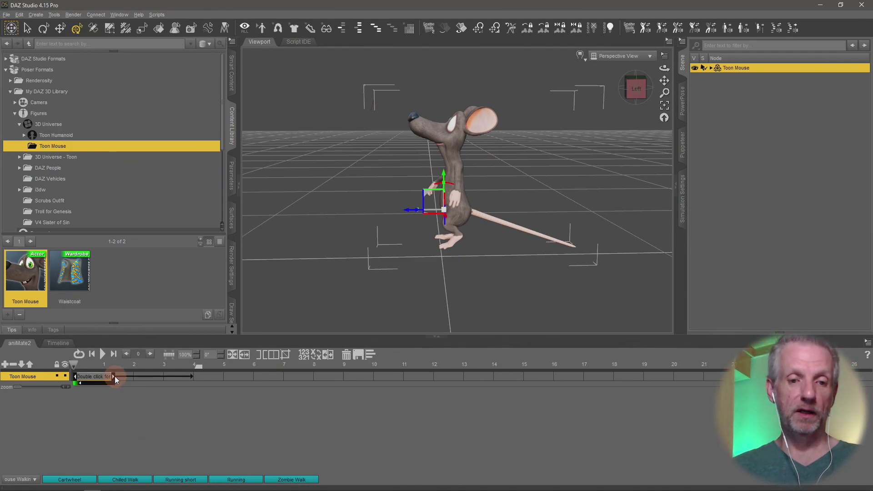
pyautogui.moveTo(114, 375); pyautogui.dragTo(158, 380)
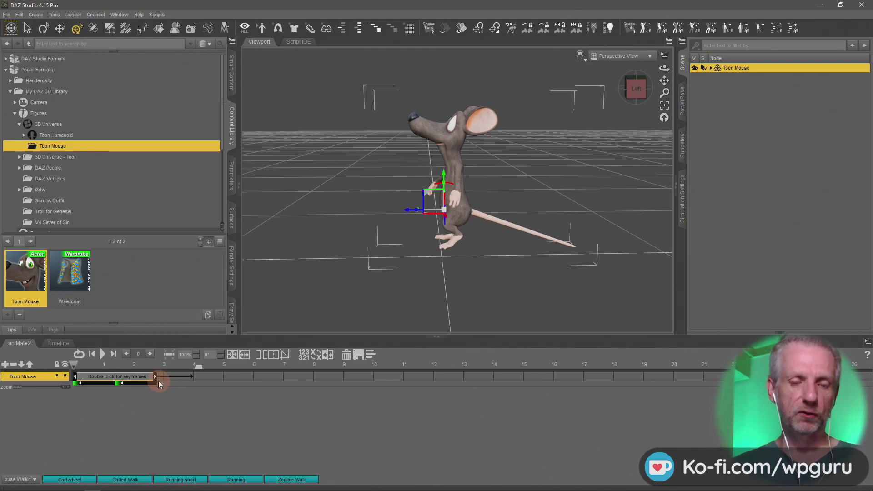
pyautogui.click(135, 416)
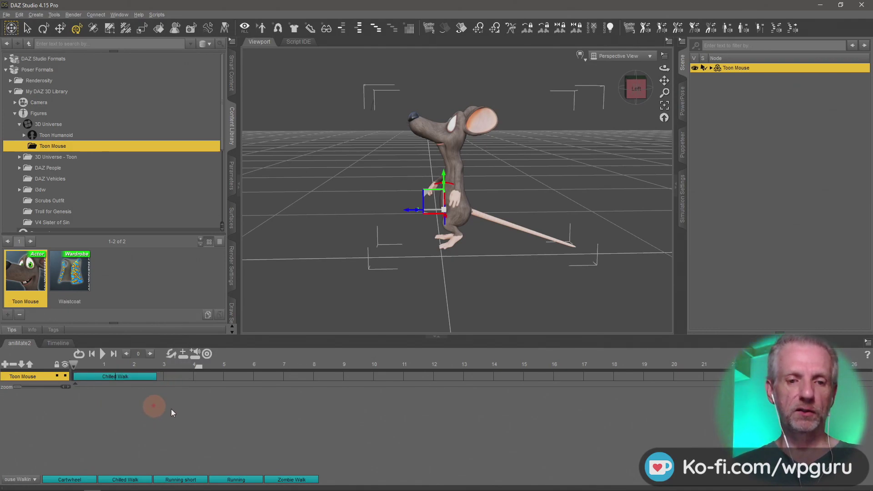
# Play the walk animation, check the mouse's tail up close, and stop the playback
pyautogui.click(103, 358)
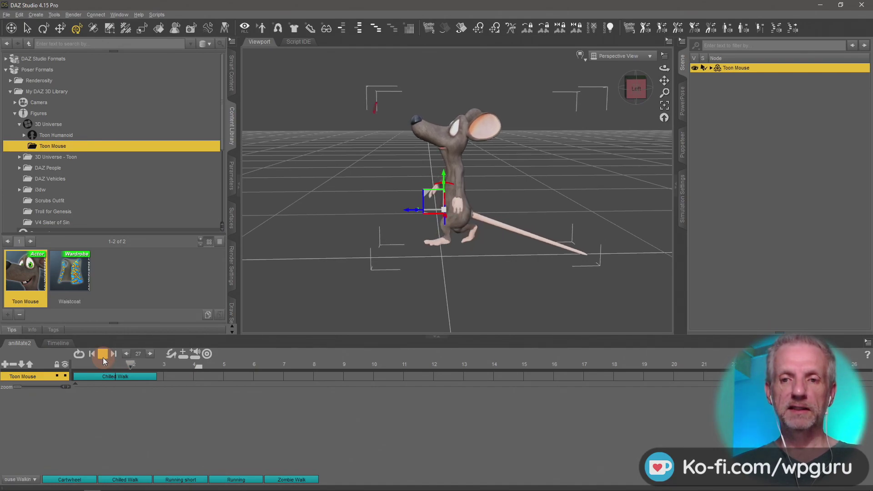
pyautogui.scroll(2, 330, 222)
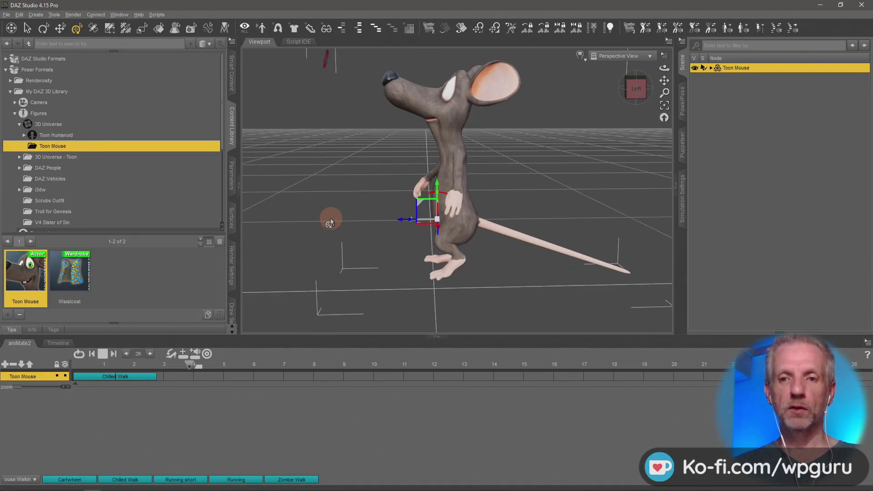
pyautogui.scroll(2, 330, 219)
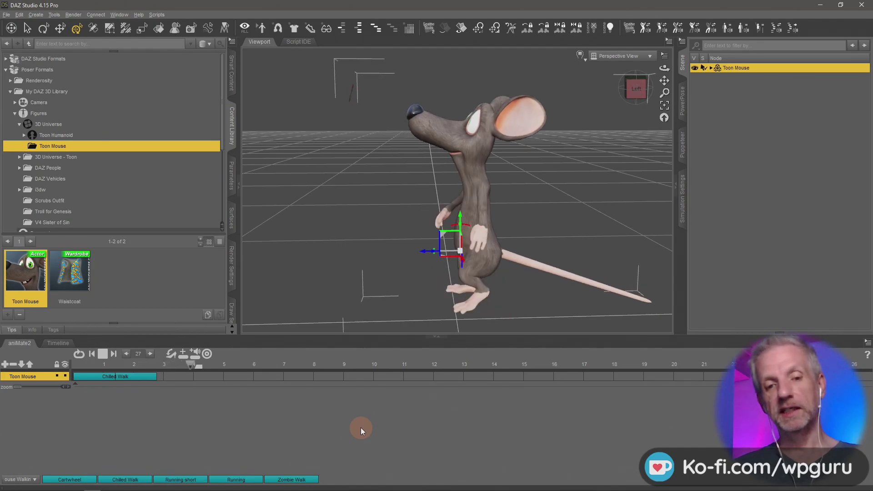
pyautogui.click(103, 354)
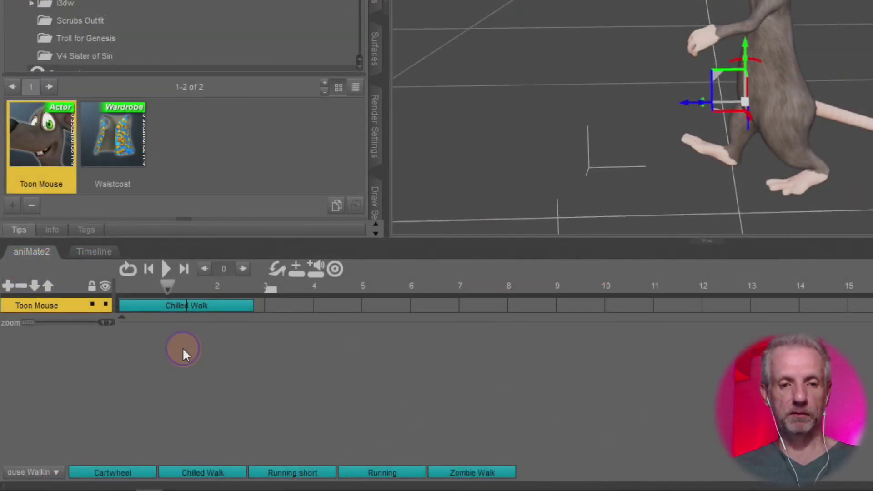
# Bake the Chilled Walk animation to studio keyframes and show the result in the Timeline
pyautogui.rightClick(114, 404)
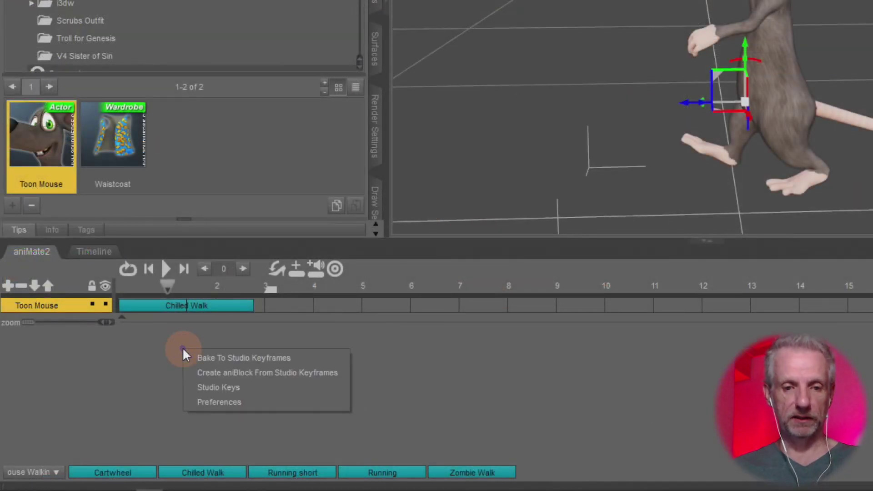
pyautogui.click(303, 357)
pyautogui.moveTo(677, 58); pyautogui.dragTo(331, 226)
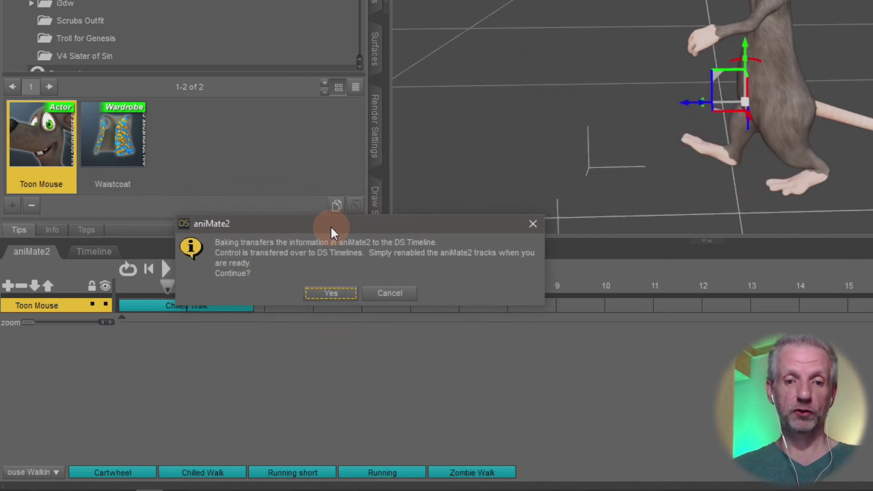
pyautogui.click(331, 294)
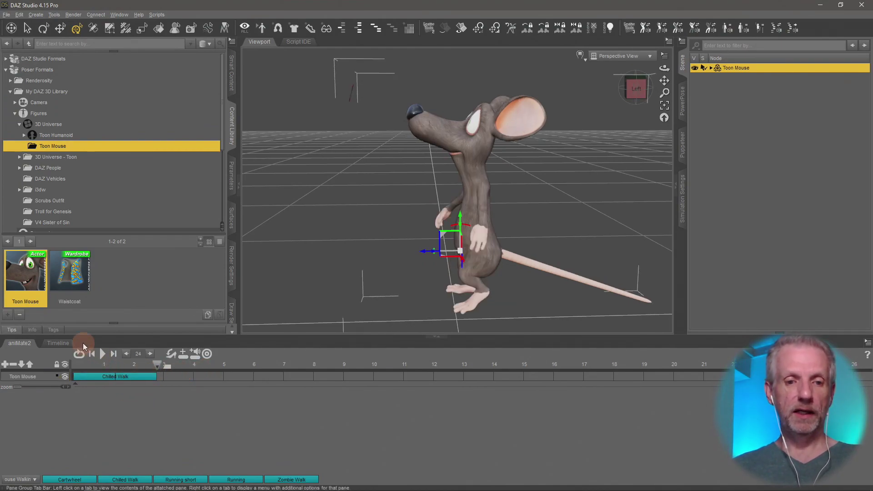
pyautogui.click(58, 342)
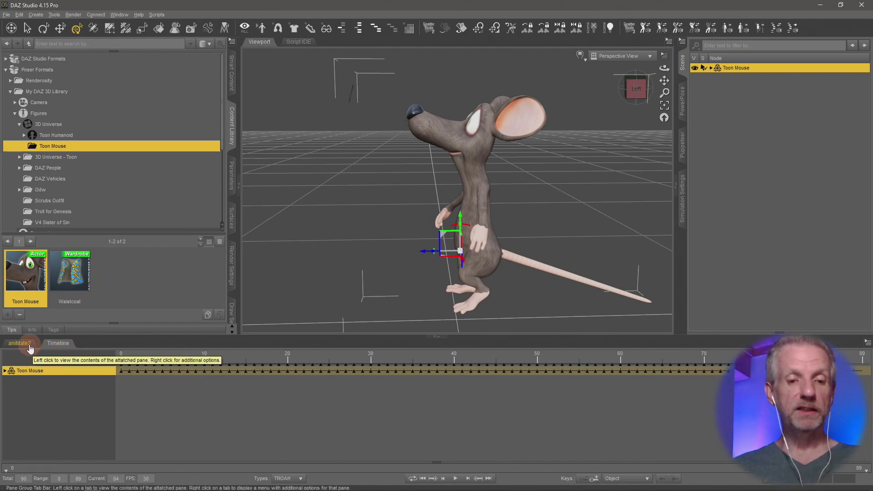
# Delete the Chilled Walk aniBlock from the Toon Mouse track in aniMate2
pyautogui.click(29, 346)
pyautogui.click(130, 378)
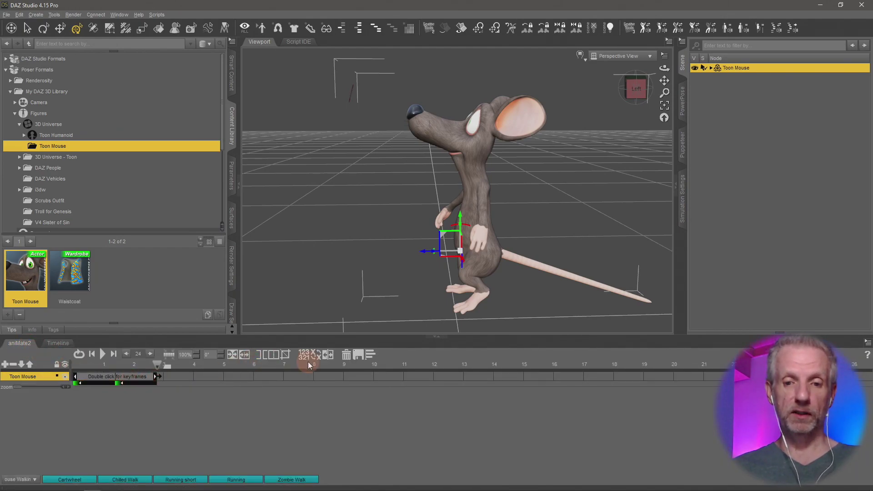
pyautogui.click(345, 355)
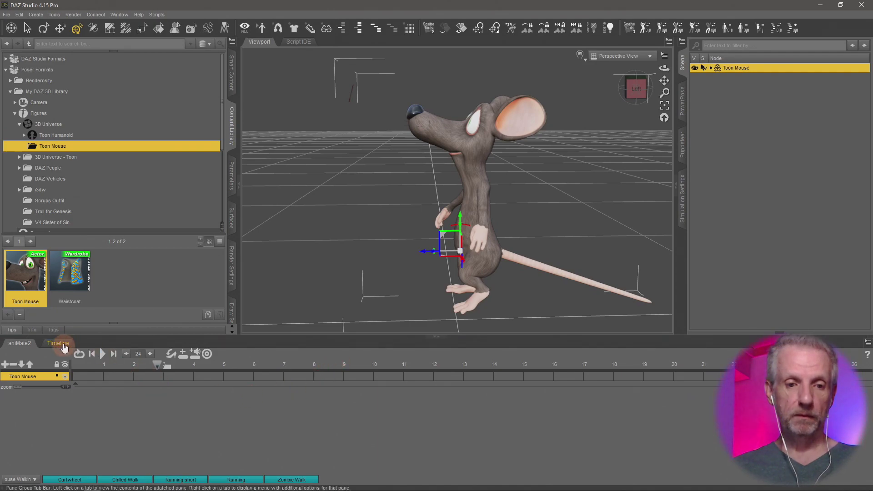
# Show the Timeline, check the empty frames after the last walk keyframe, and set the total frame count to 85
pyautogui.click(58, 343)
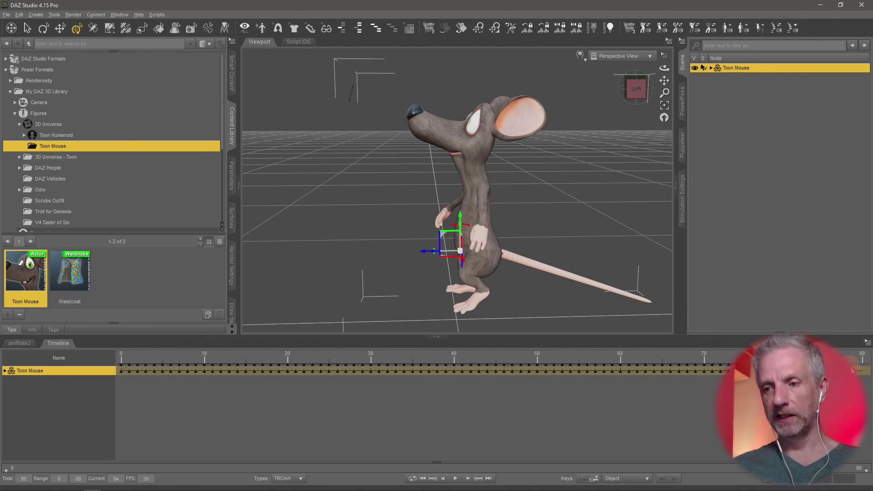
pyautogui.click(829, 364)
pyautogui.click(862, 360)
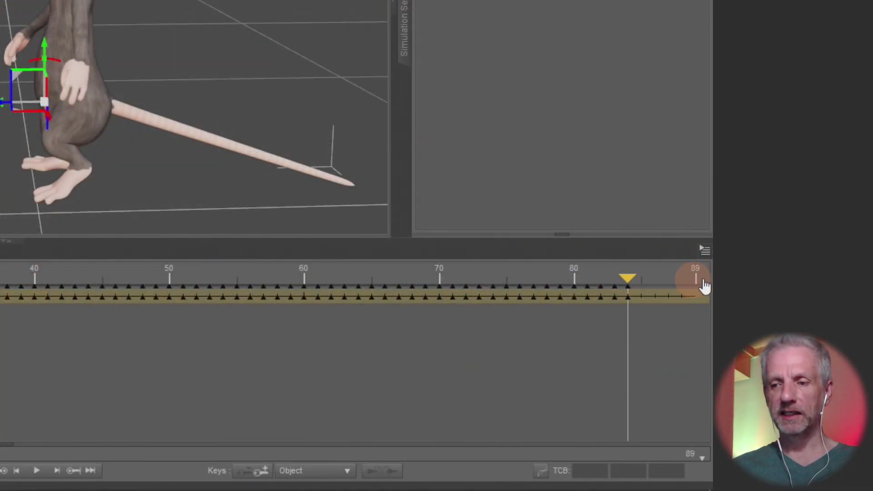
pyautogui.click(666, 298)
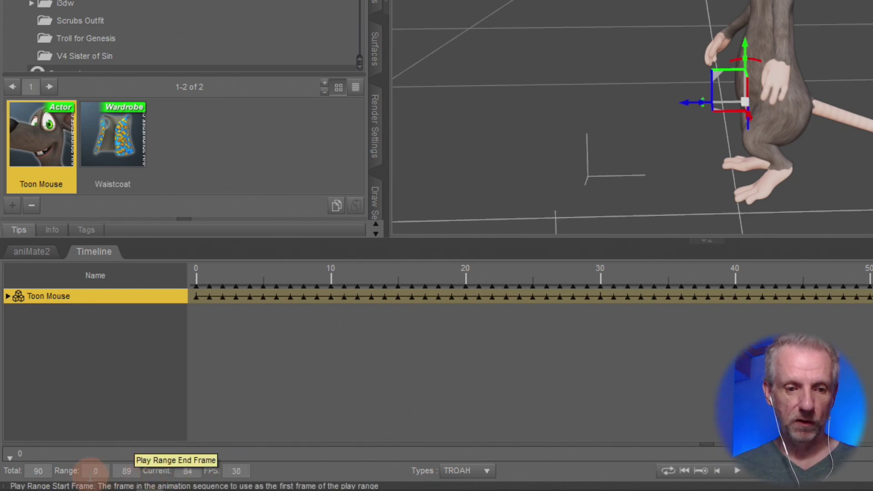
pyautogui.doubleClick(38, 470)
pyautogui.write('85')
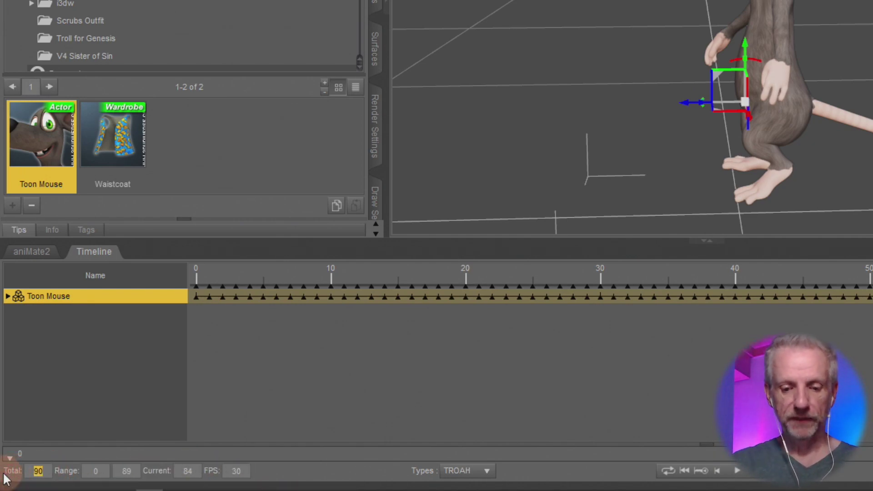
pyautogui.press('Return')
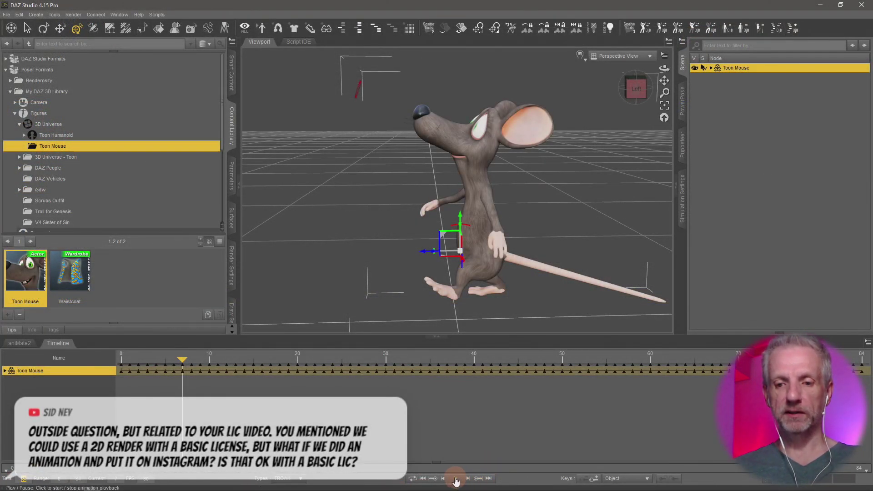
# Play the baked walk animation, stop it, and return the playhead to frame 0
pyautogui.click(456, 481)
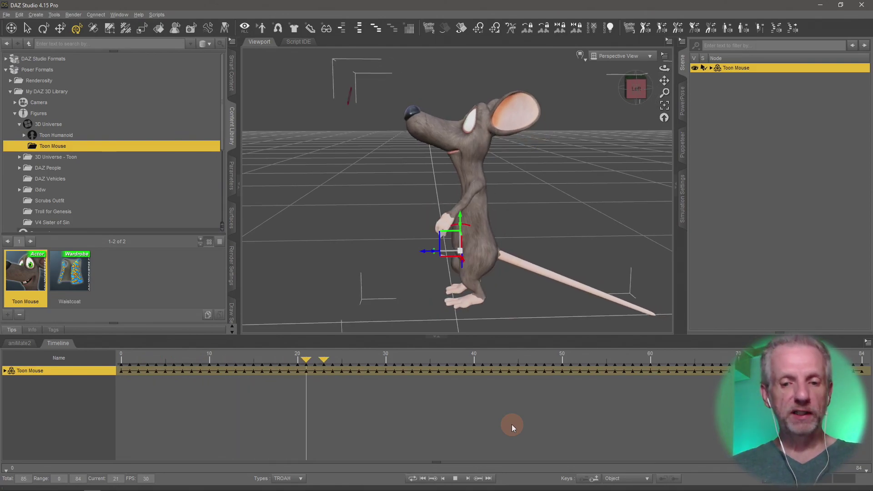
pyautogui.click(455, 479)
pyautogui.moveTo(438, 364); pyautogui.dragTo(76, 387)
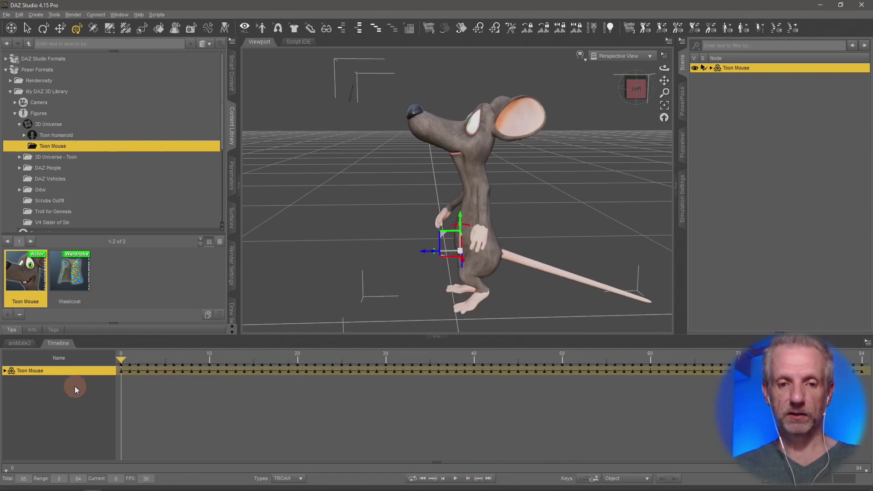
# Expand the Toon Mouse bone hierarchy through the hip and tail bones down to Tail04, and select Tail01
pyautogui.moveTo(283, 239); pyautogui.dragTo(264, 228, button='right')
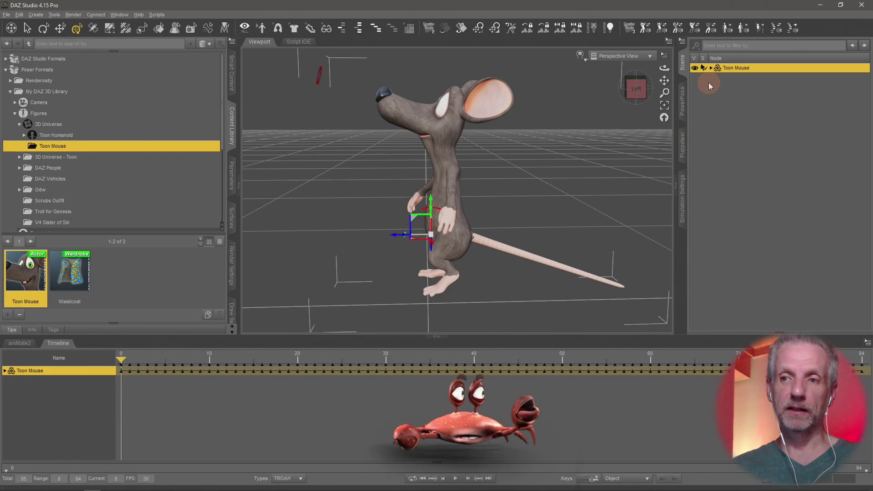
pyautogui.click(710, 68)
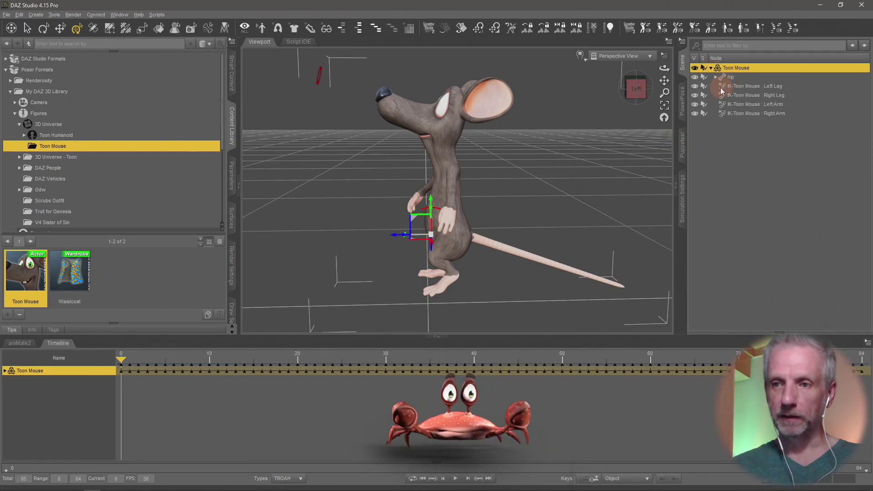
pyautogui.click(716, 77)
pyautogui.click(724, 96)
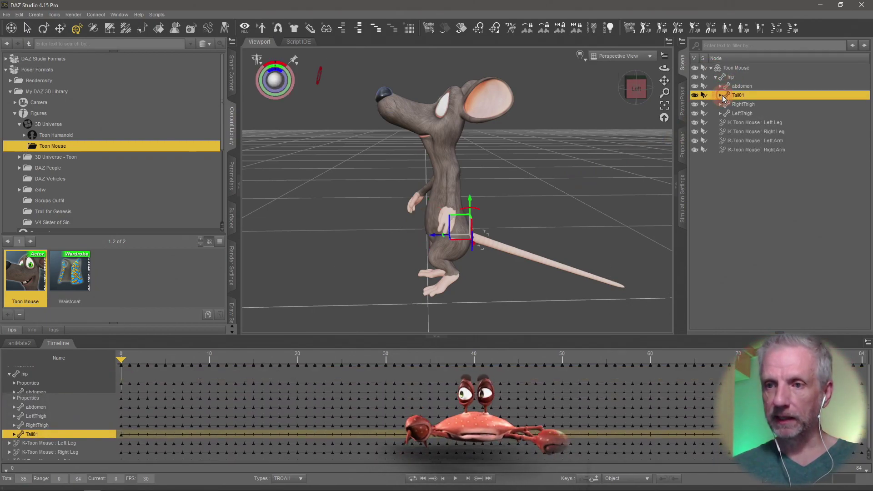
pyautogui.click(719, 95)
pyautogui.click(725, 105)
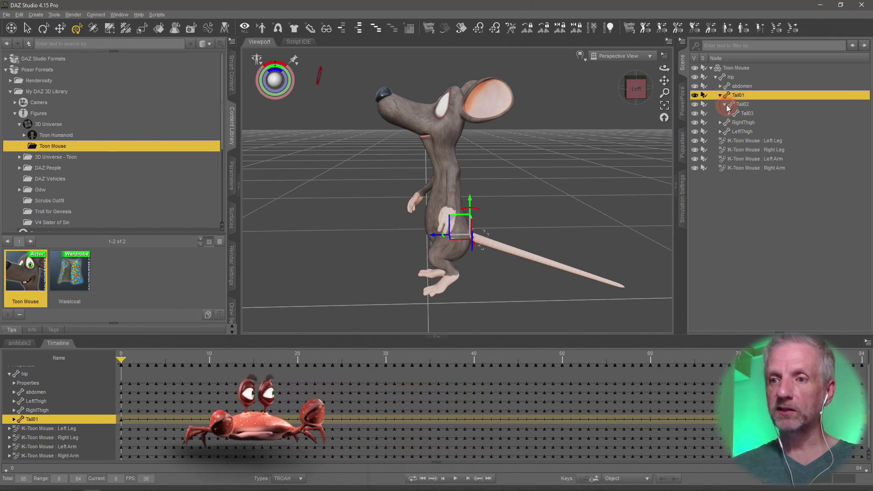
pyautogui.click(730, 113)
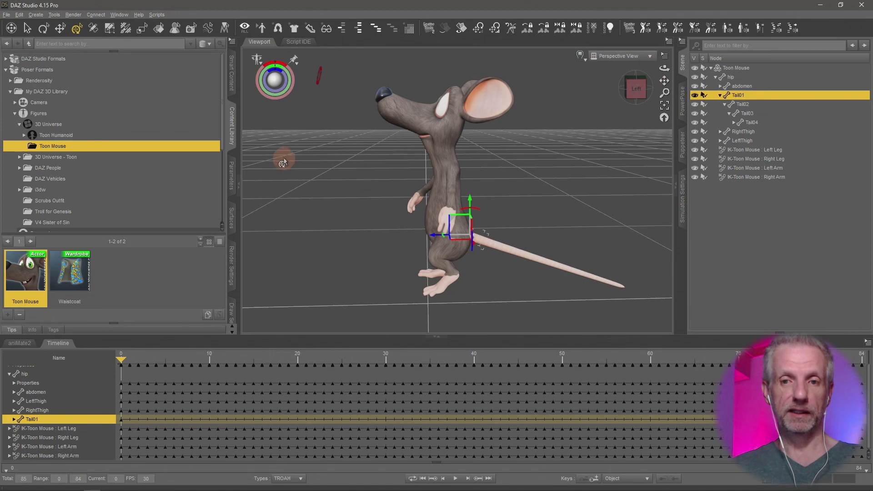
# Find the Spring Dynamics for DAZ Studio product among the Utilities in Smart Content and launch its script
pyautogui.click(232, 73)
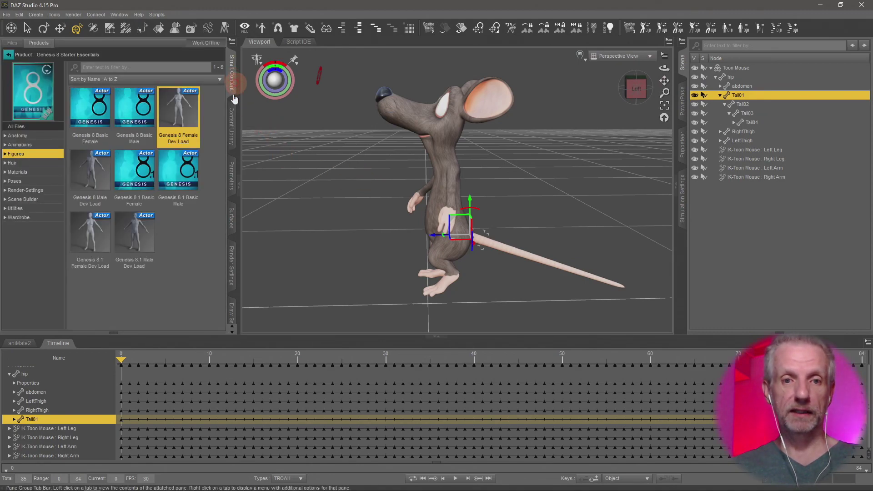
pyautogui.click(6, 56)
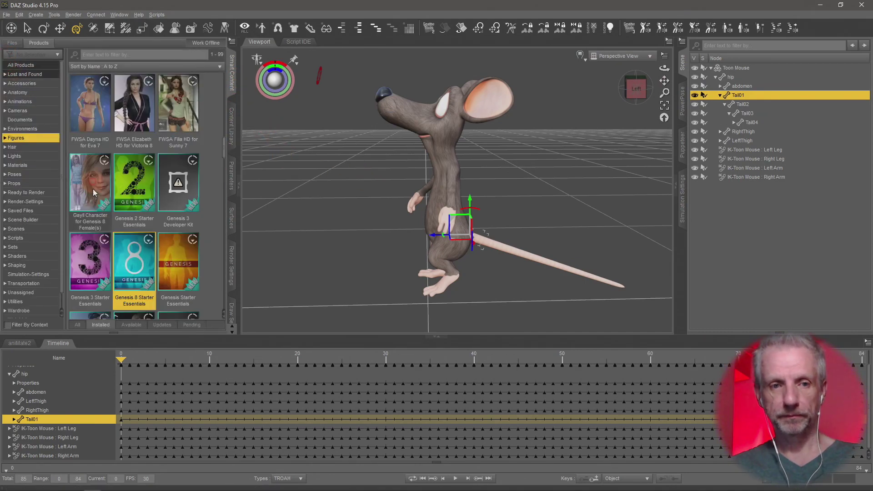
pyautogui.click(41, 239)
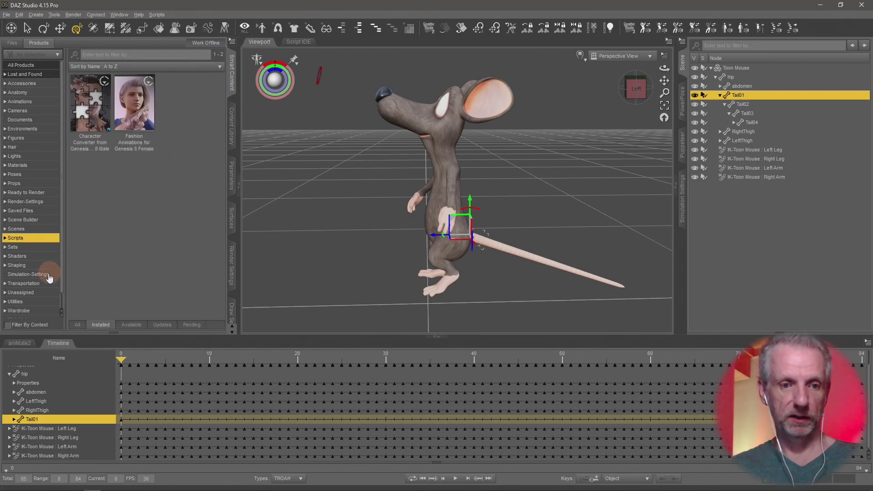
pyautogui.click(30, 302)
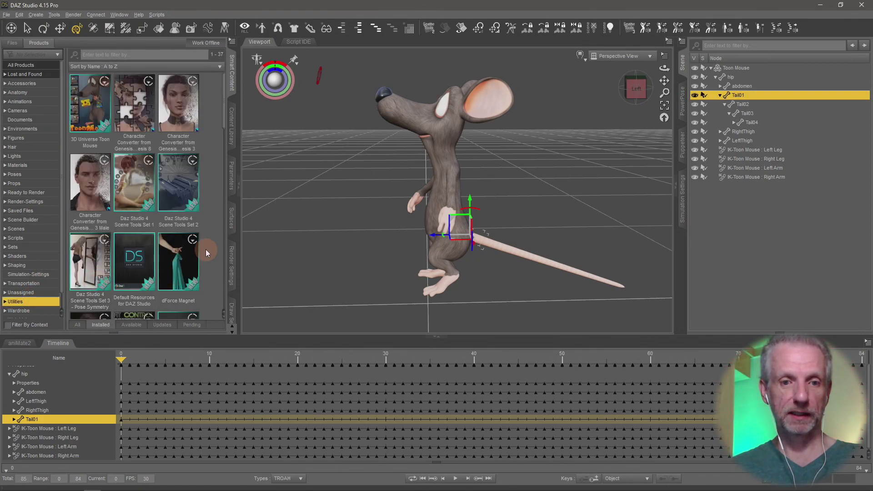
pyautogui.scroll(-10, 206, 249)
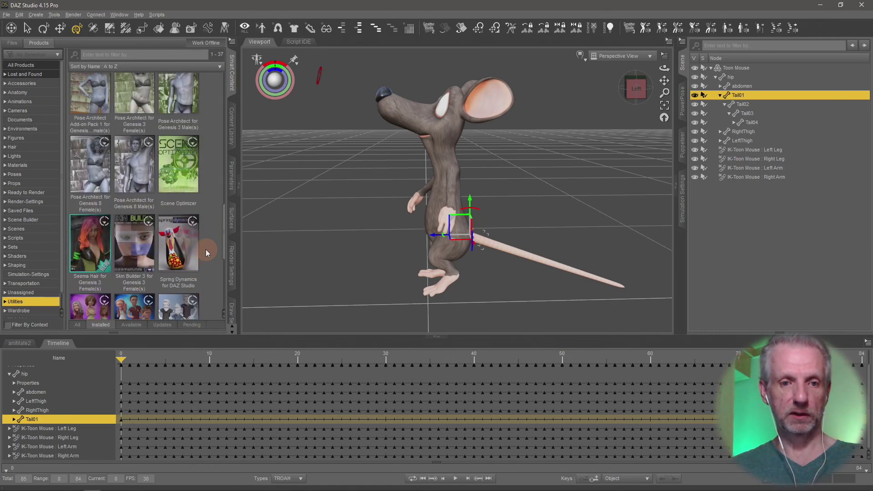
pyautogui.click(181, 272)
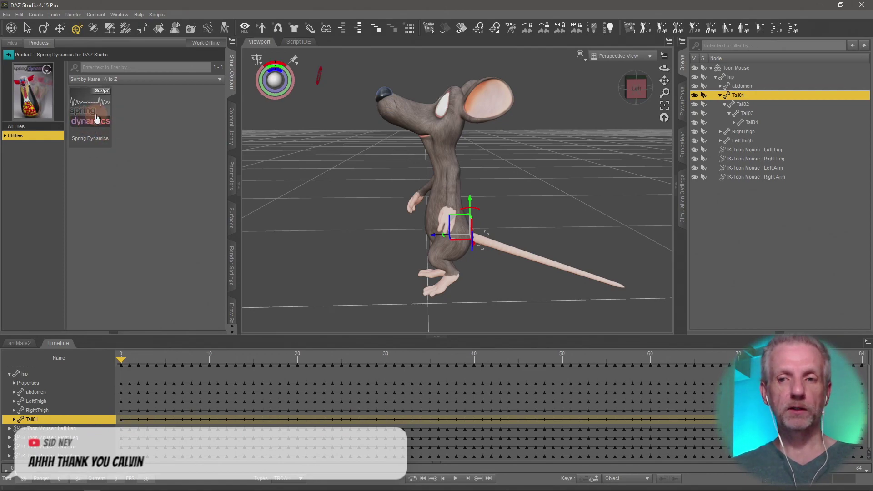
pyautogui.moveTo(97, 119)
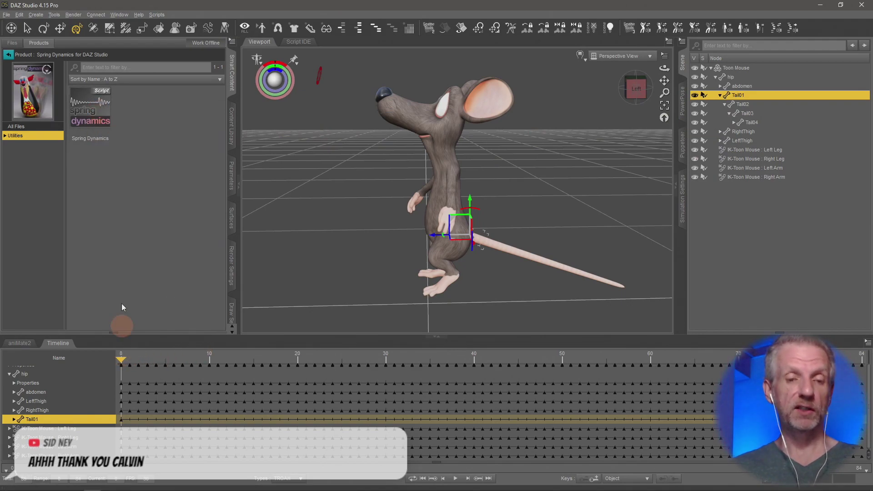
pyautogui.click(102, 118)
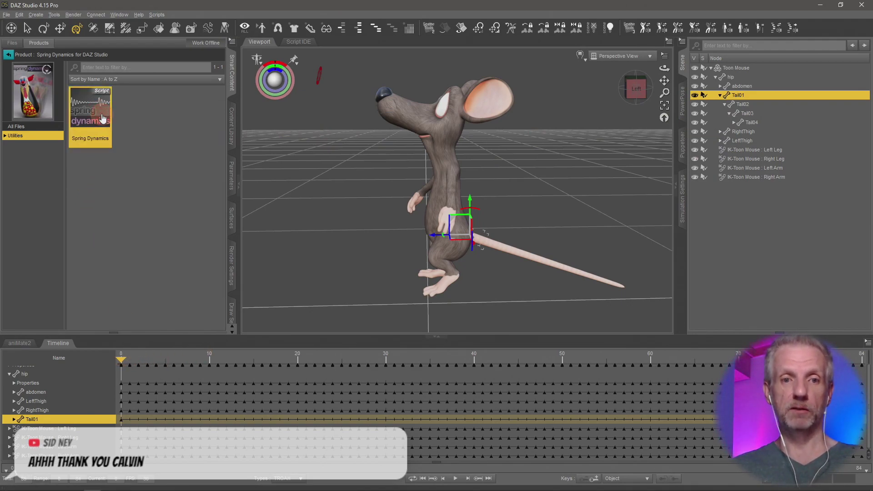
pyautogui.click(213, 207)
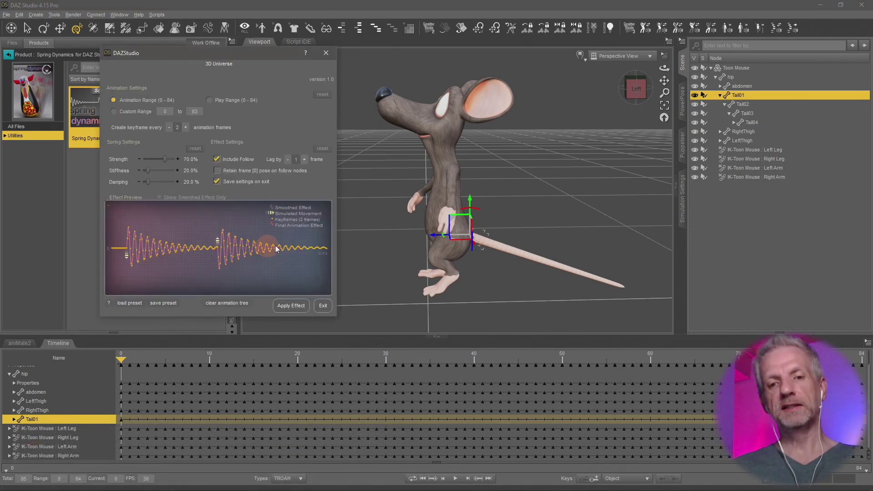
# Apply the Spring Dynamics effect to the tail over the full animation range with the preset settings, and exit the script
pyautogui.click(171, 303)
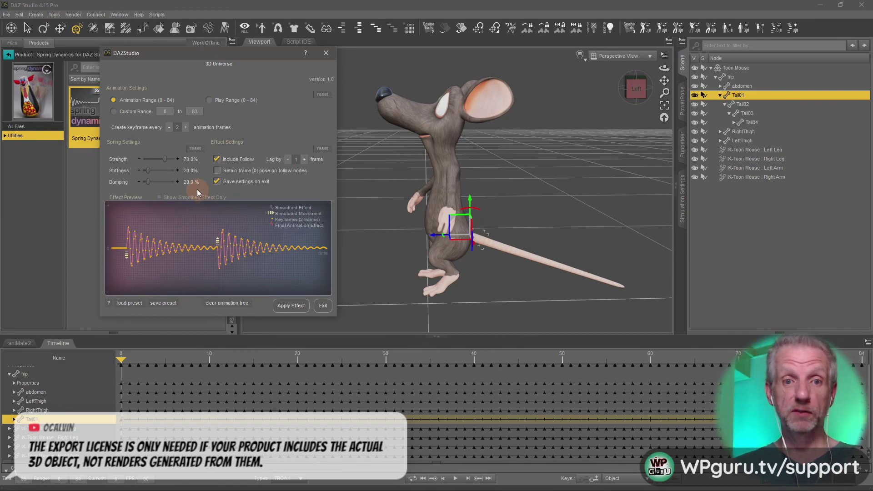
pyautogui.click(142, 101)
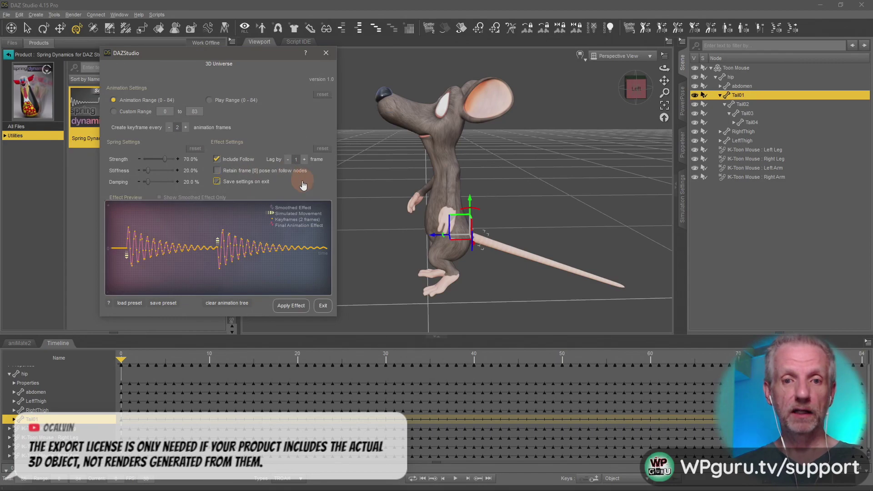
pyautogui.click(238, 163)
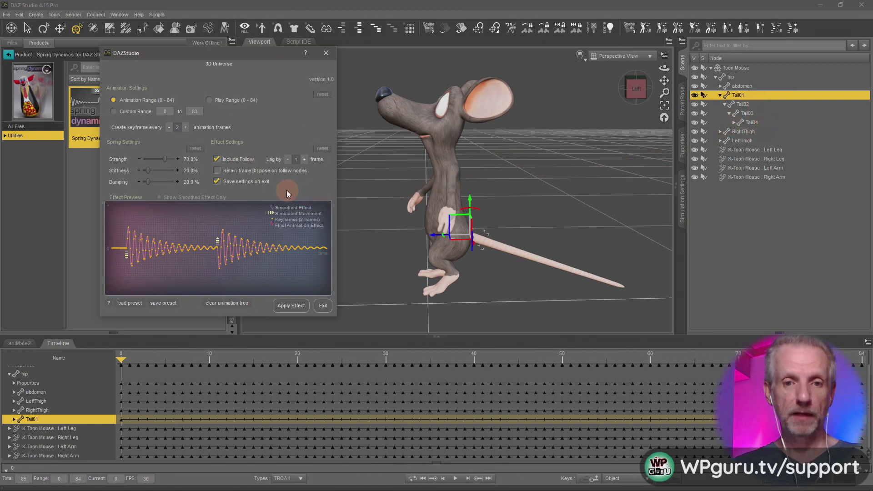
pyautogui.click(296, 306)
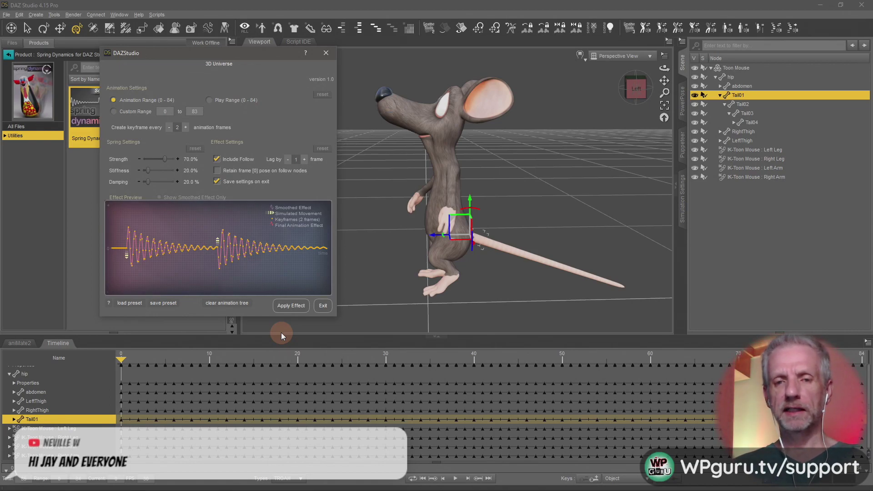
pyautogui.click(323, 307)
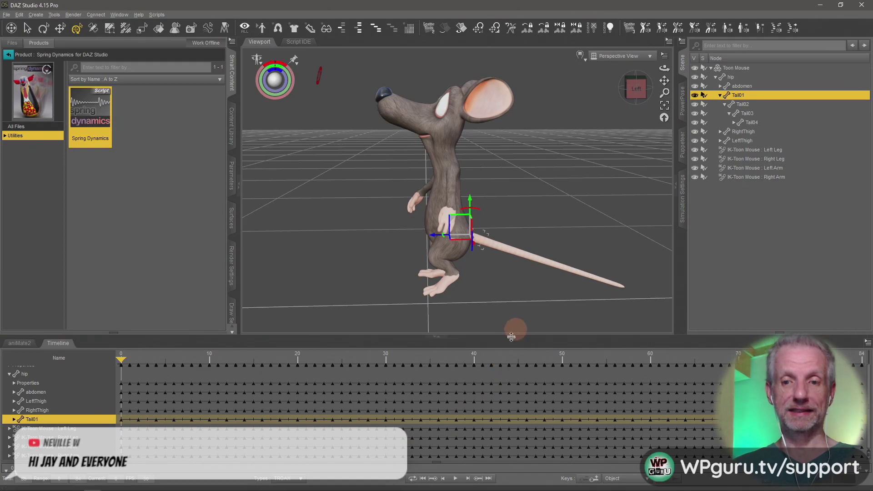
# Play the walk animation to check the springy tail, stop it, and return to the first frame
pyautogui.click(456, 479)
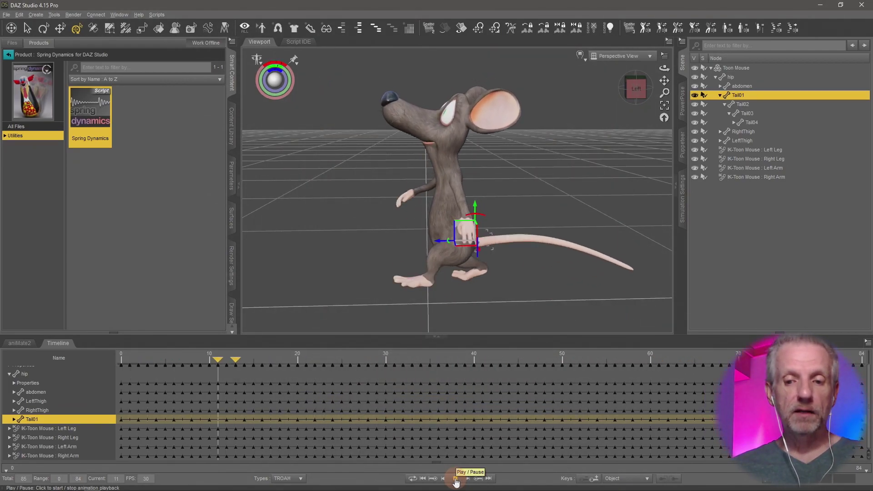
pyautogui.click(455, 478)
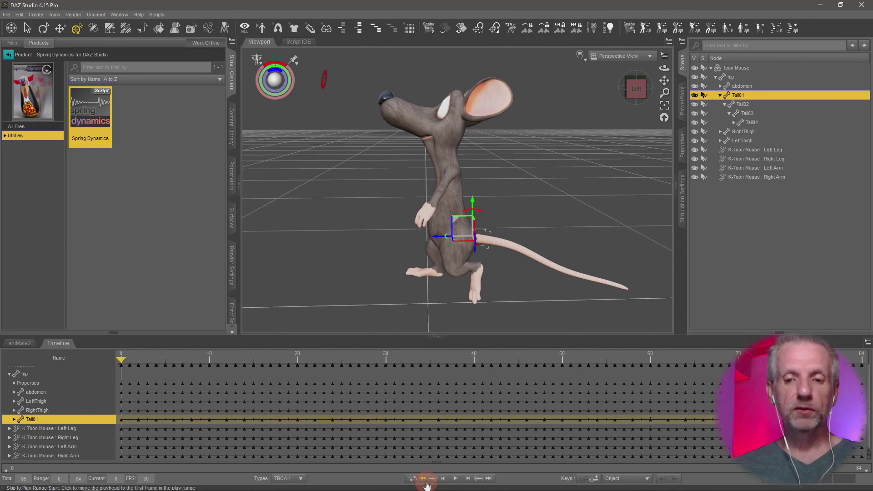
pyautogui.click(425, 480)
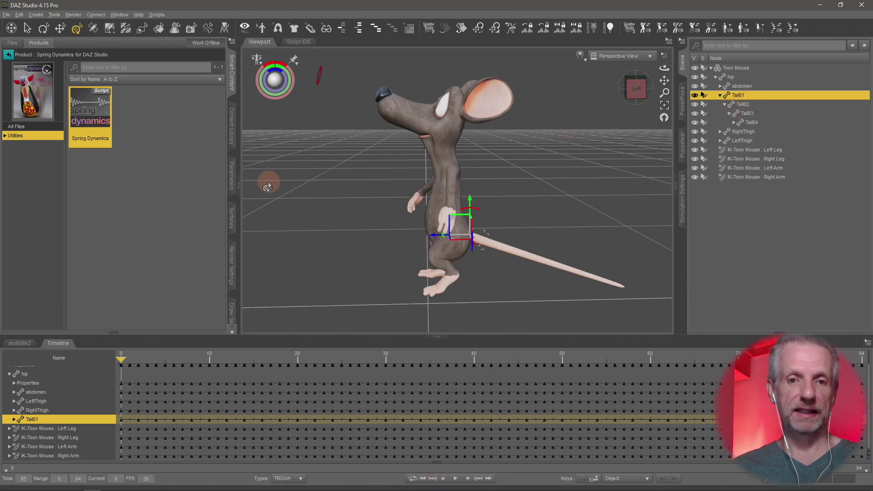
# Set Tail01's BendAft morph to about 106% at frame 0 so the tail curves upward
pyautogui.click(231, 180)
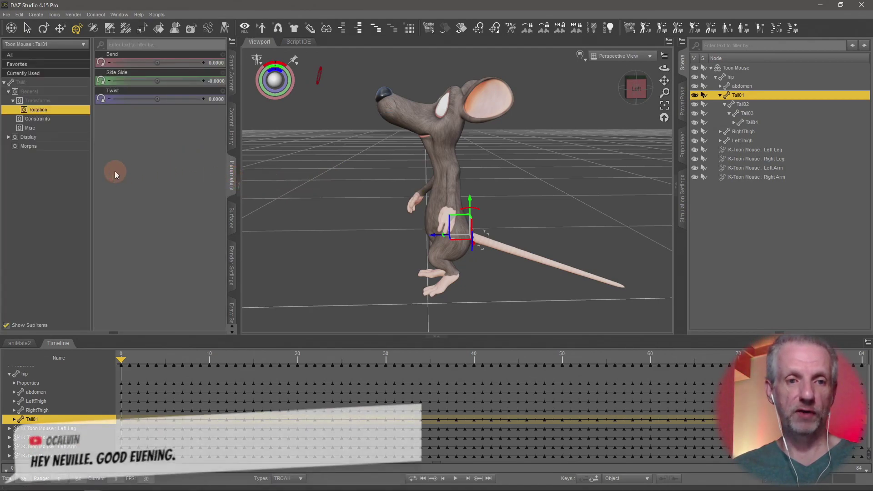
pyautogui.click(68, 146)
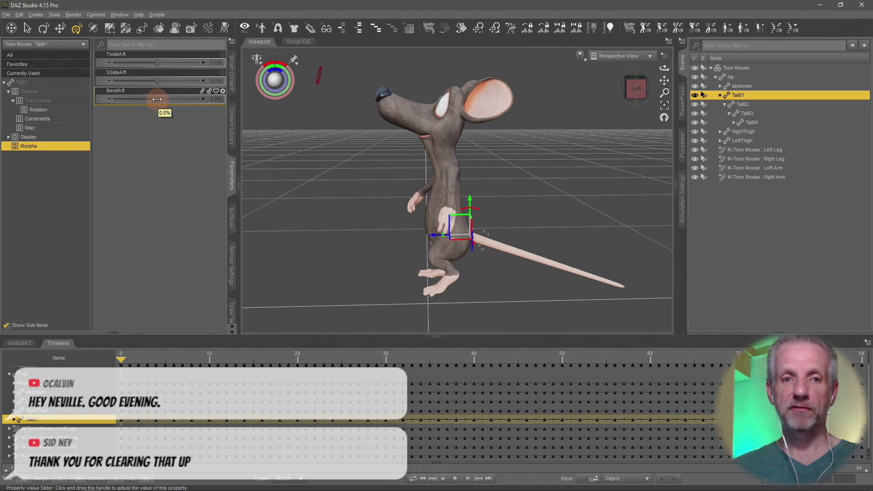
pyautogui.moveTo(358, 155)
pyautogui.keyDown('alt'); pyautogui.mouseDown()
pyautogui.moveTo(365, 169)
pyautogui.moveTo(358, 161)
pyautogui.mouseUp(); pyautogui.keyUp('alt')
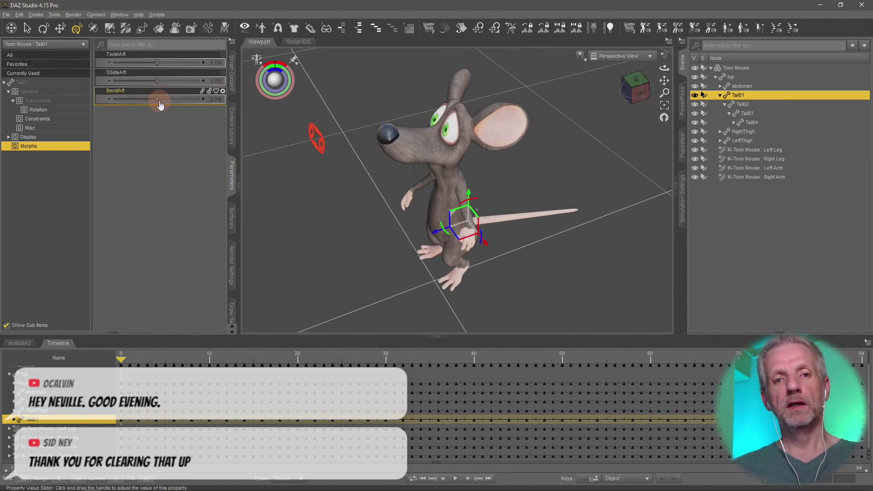
pyautogui.moveTo(158, 100); pyautogui.dragTo(250, 141)
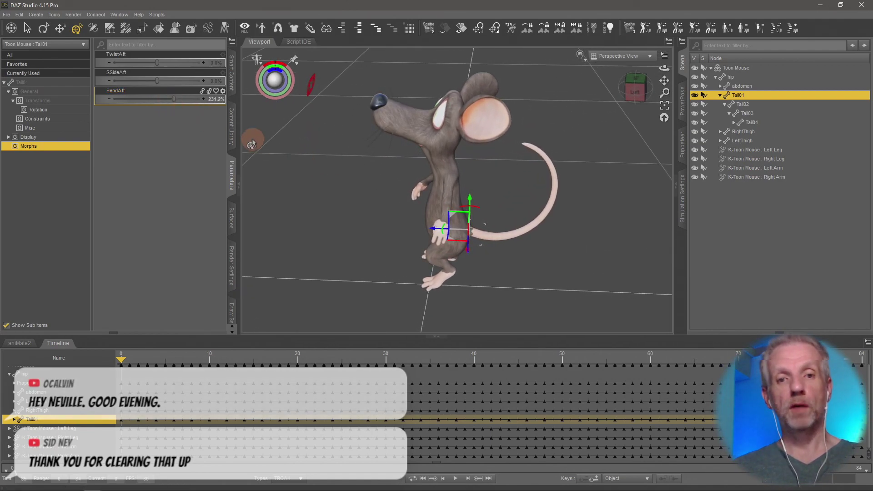
pyautogui.moveTo(170, 97); pyautogui.dragTo(164, 99)
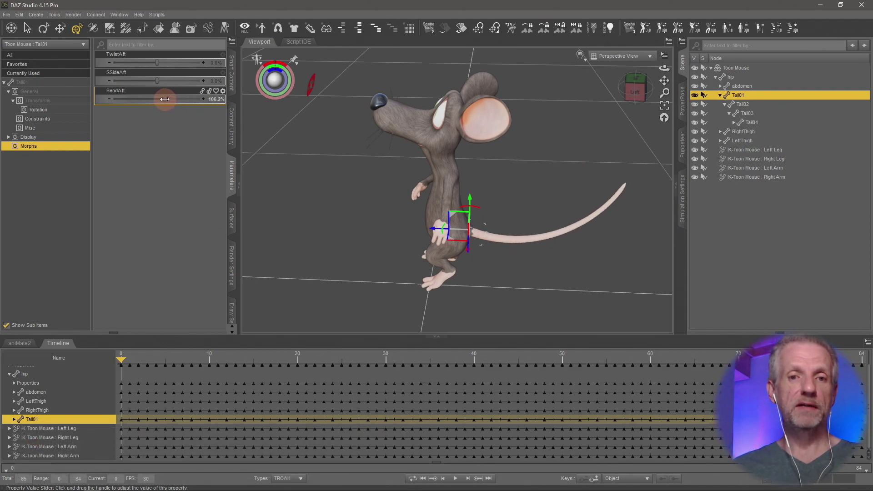
pyautogui.keyDown('alt'); pyautogui.moveTo(288, 194); pyautogui.dragTo(324, 211); pyautogui.keyUp('alt')
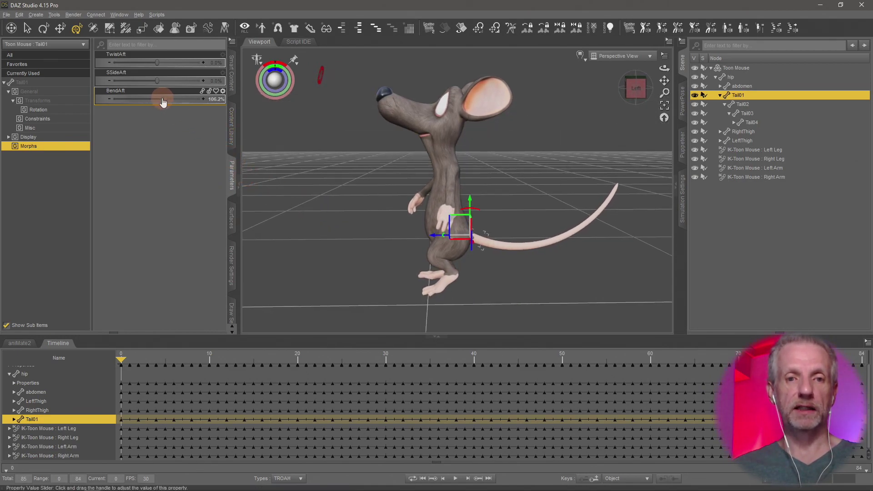
# Play the walk animation to check the tail's new starting bend, and return to the first frame
pyautogui.moveTo(166, 98)
pyautogui.mouseDown()
pyautogui.moveTo(154, 97)
pyautogui.moveTo(164, 97)
pyautogui.mouseUp()
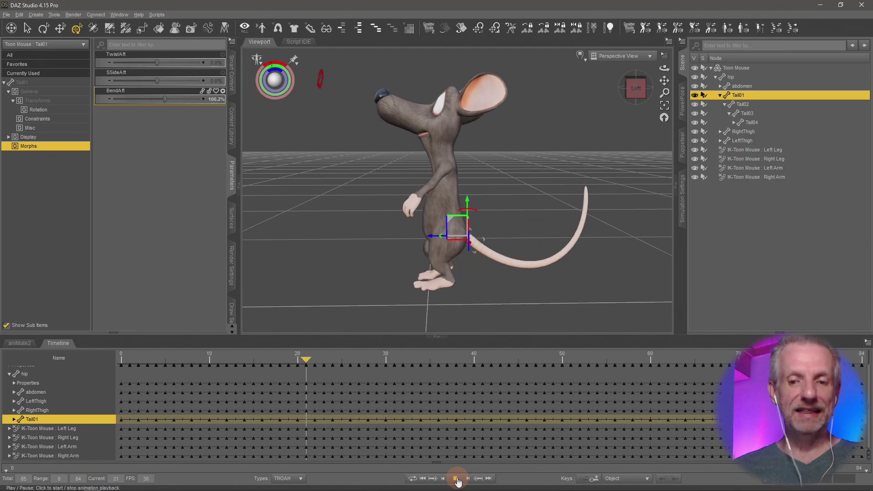
pyautogui.click(422, 478)
# Select the Toon Mouse's RightEar bone under the head
pyautogui.keyDown('alt'); pyautogui.moveTo(344, 234); pyautogui.dragTo(325, 235); pyautogui.keyUp('alt')
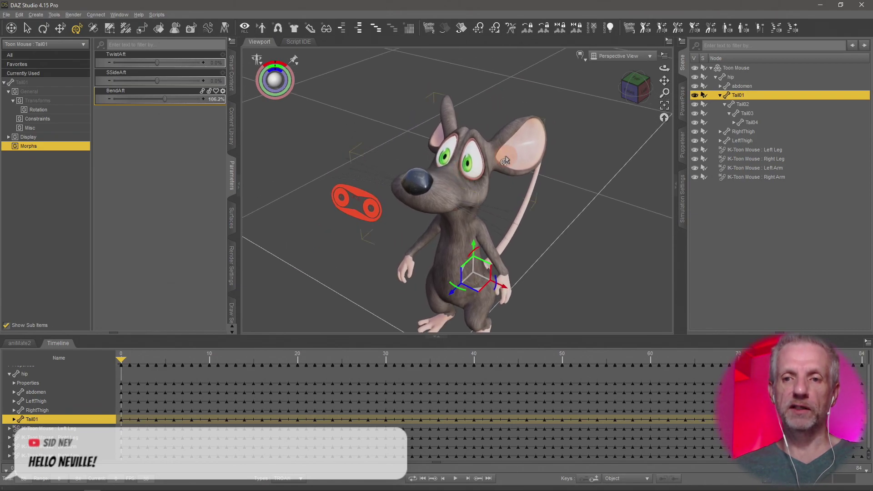
pyautogui.click(519, 154)
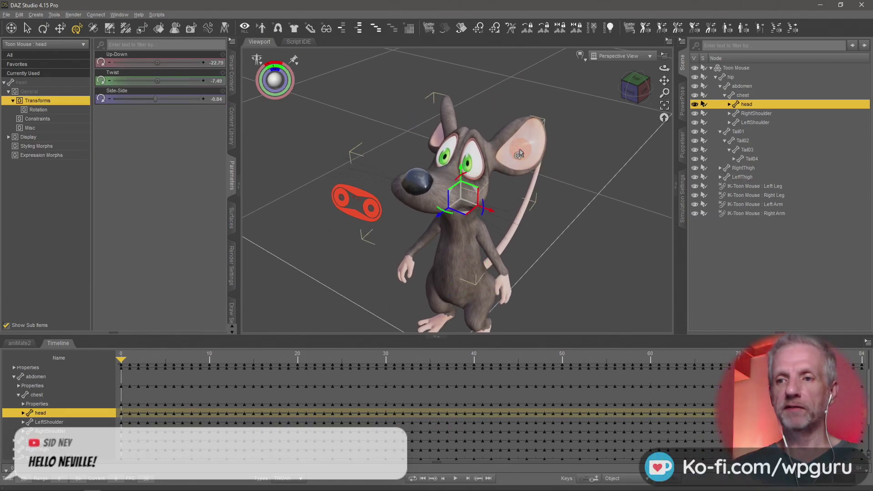
pyautogui.keyDown('alt'); pyautogui.moveTo(634, 125); pyautogui.dragTo(634, 125); pyautogui.keyUp('alt')
pyautogui.click(537, 147)
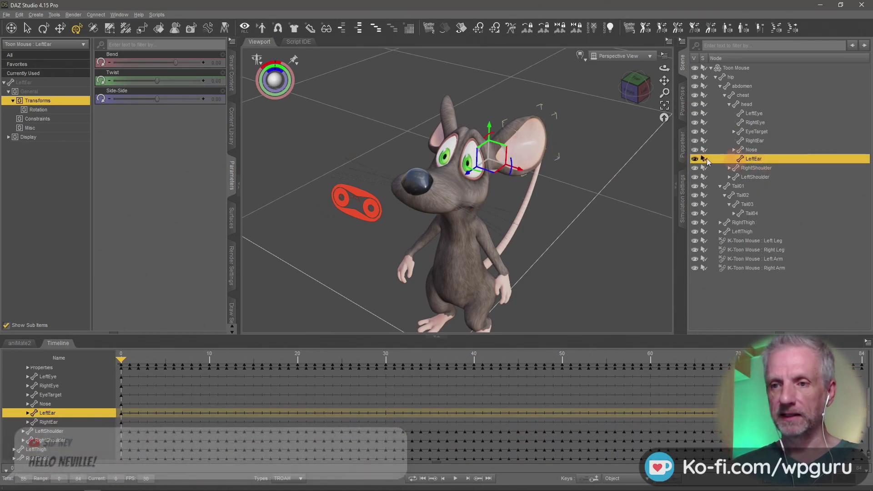
pyautogui.click(443, 131)
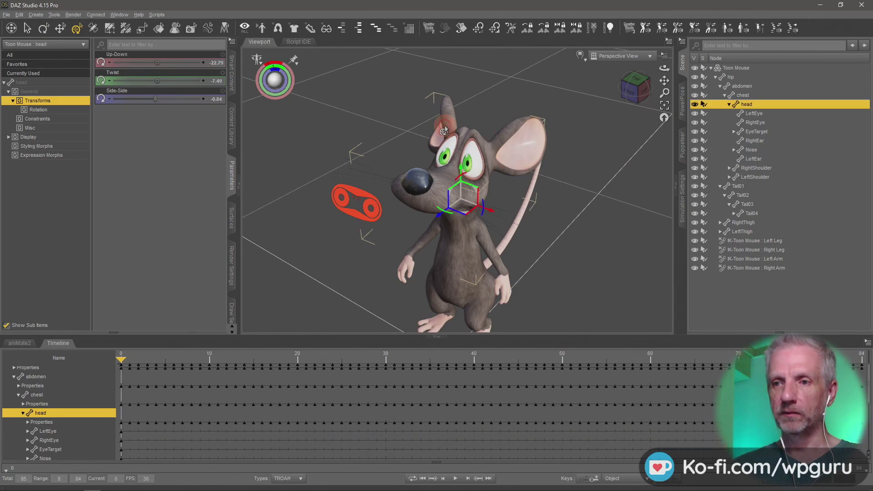
pyautogui.doubleClick(444, 122)
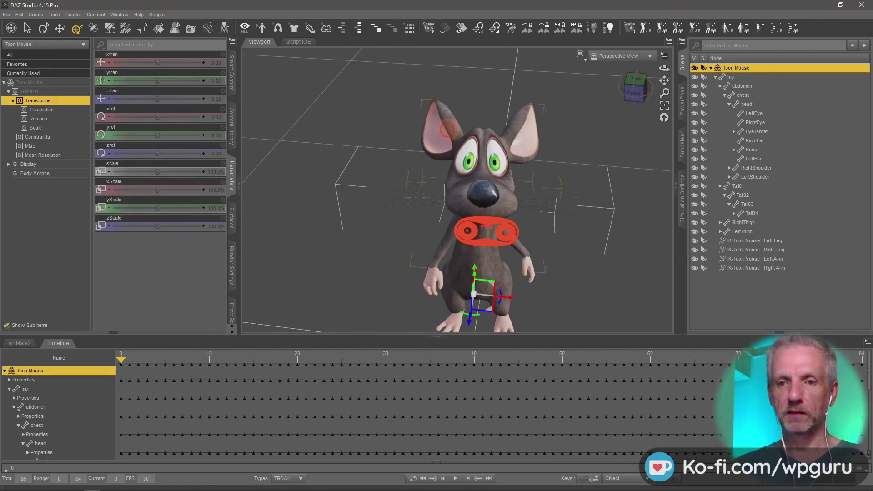
pyautogui.click(436, 134)
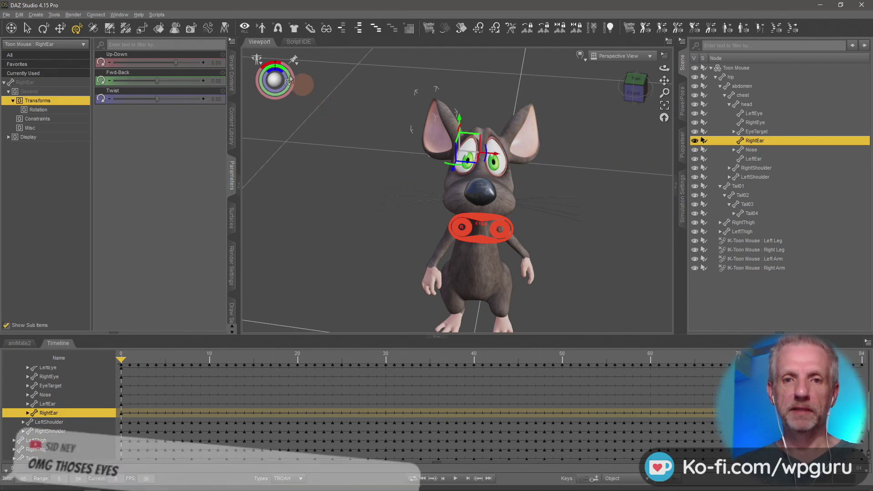
# Try rotating the right ear about its X axis, and undo the rotation
pyautogui.moveTo(279, 62)
pyautogui.mouseDown()
pyautogui.moveTo(264, 62)
pyautogui.moveTo(281, 63)
pyautogui.mouseUp()
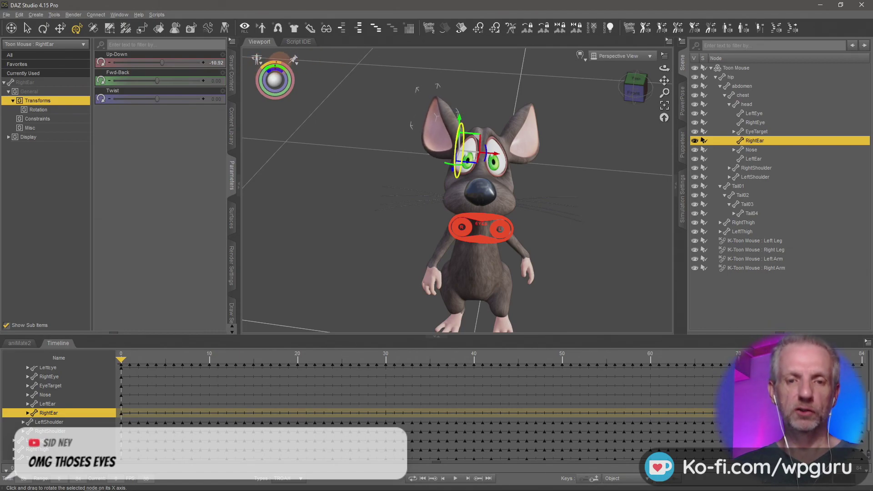
pyautogui.hotkey('ctrl', 'z')
# Add LeftEar to the selection, apply Spring Dynamics to both ears over the full animation range with the preset settings, and exit the script
pyautogui.moveTo(629, 160); pyautogui.dragTo(579, 190, button='middle')
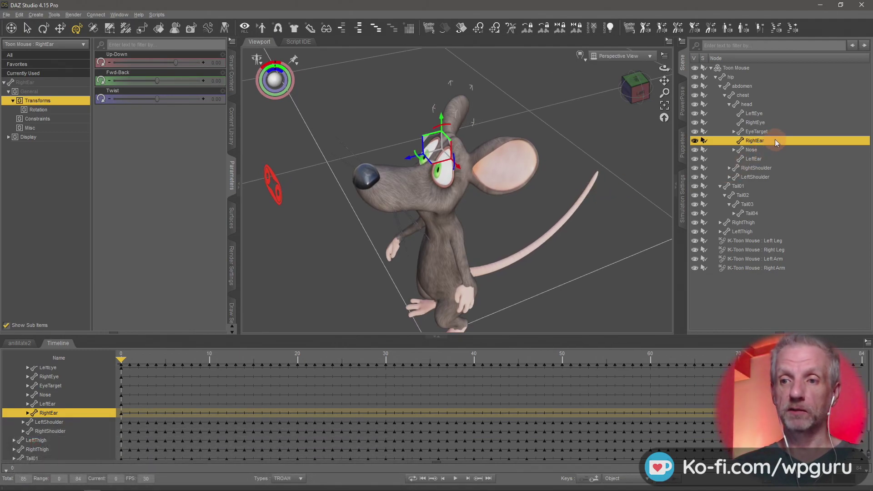
pyautogui.keyDown('ctrl'); pyautogui.click(766, 157); pyautogui.keyUp('ctrl')
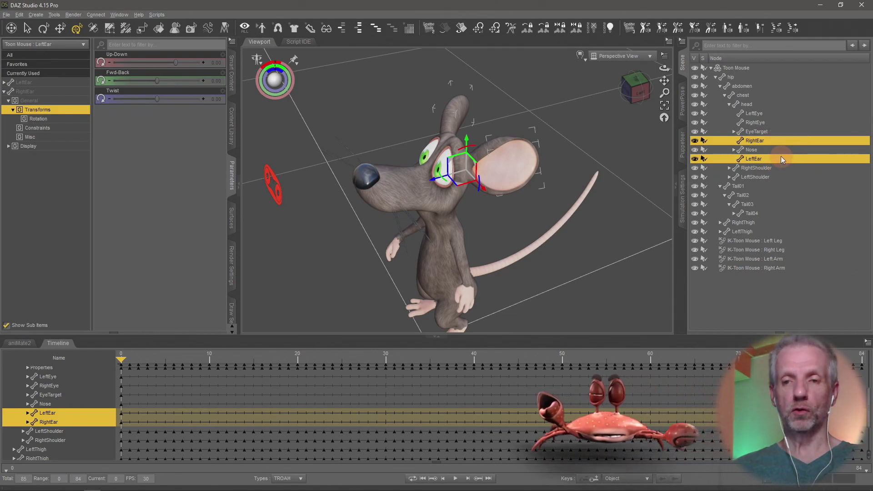
pyautogui.moveTo(580, 226); pyautogui.dragTo(566, 199, button='middle')
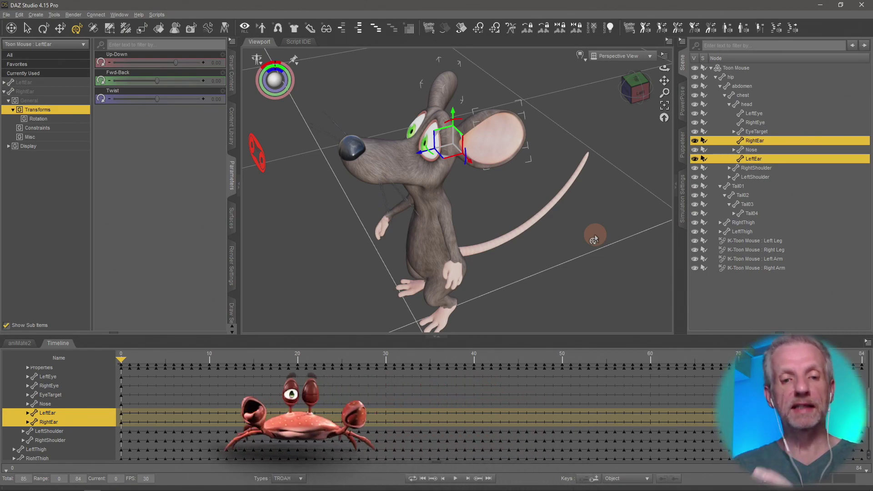
pyautogui.click(231, 72)
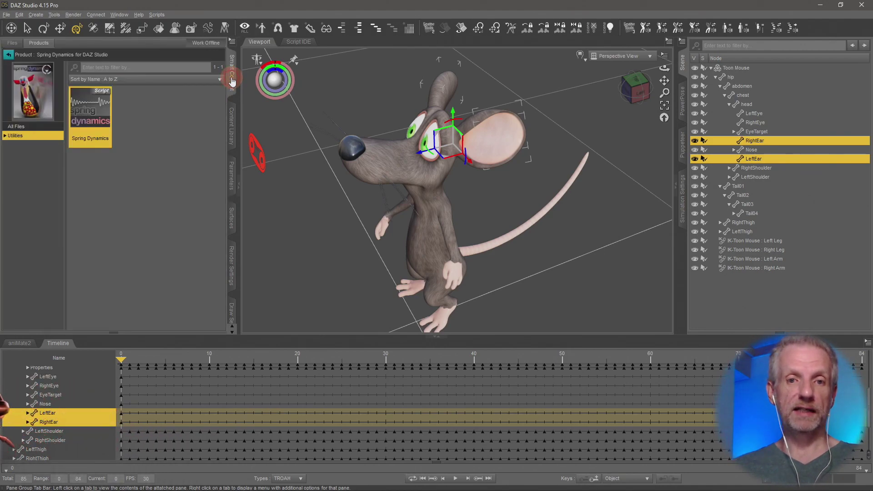
pyautogui.doubleClick(87, 117)
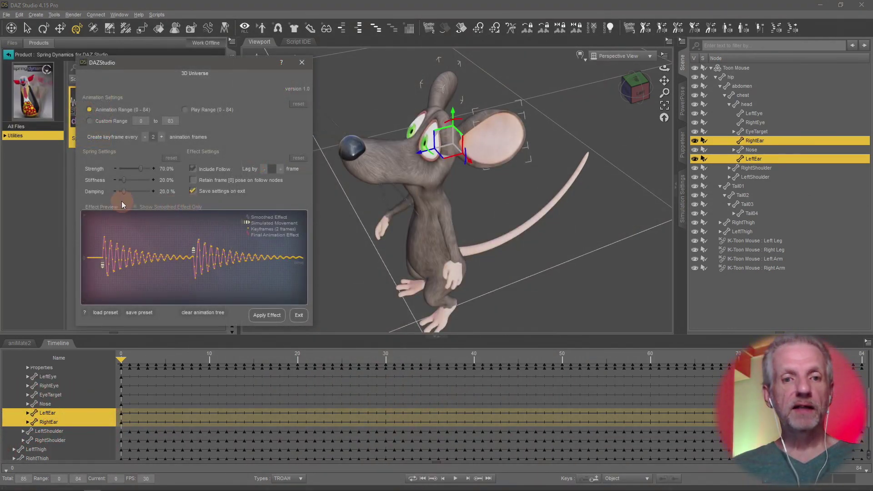
pyautogui.click(268, 318)
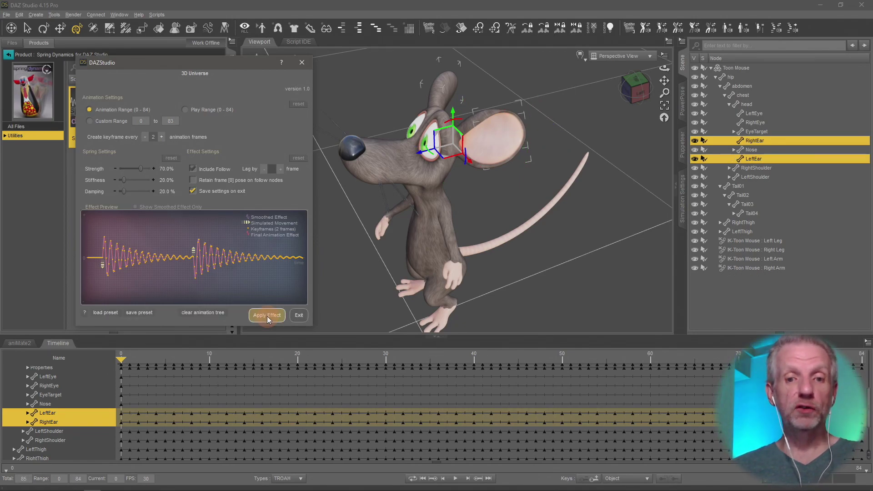
pyautogui.click(299, 315)
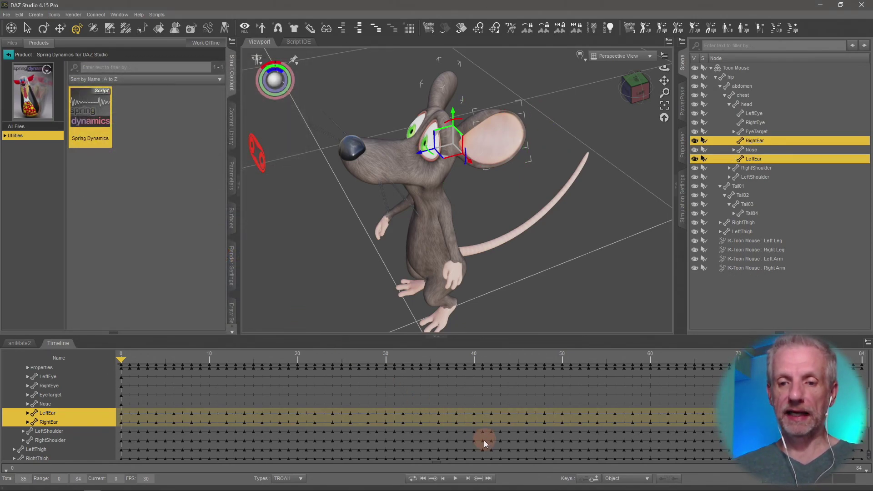
# Play the walk animation to examine the springy ears from the side and the front, and stop playback
pyautogui.click(455, 479)
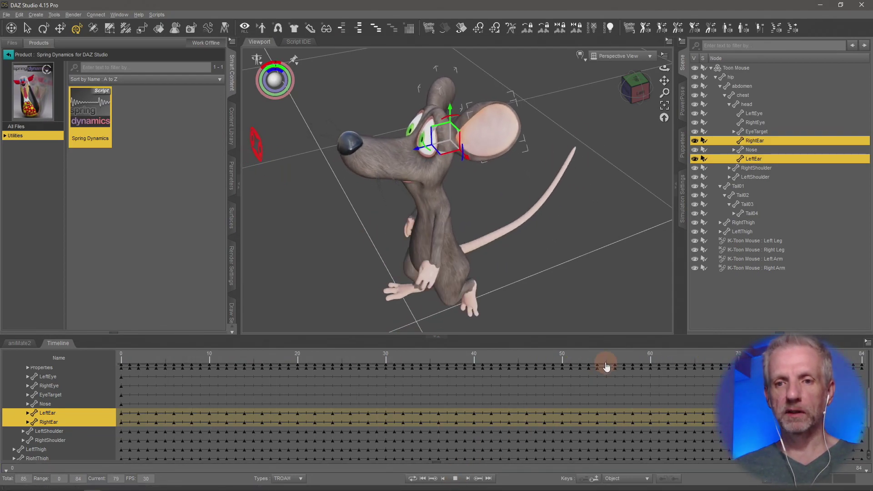
pyautogui.moveTo(588, 283)
pyautogui.mouseDown(button='middle')
pyautogui.moveTo(576, 285)
pyautogui.moveTo(590, 289)
pyautogui.mouseUp(button='middle')
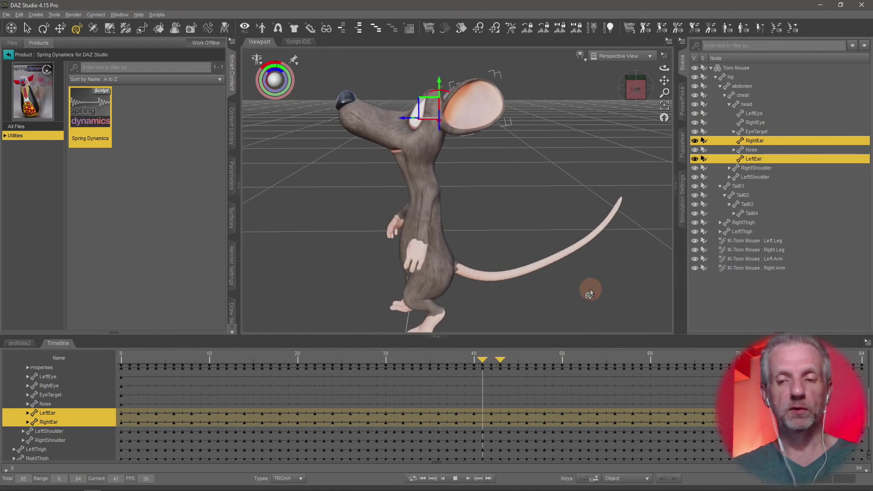
pyautogui.moveTo(538, 261); pyautogui.dragTo(525, 261, button='middle')
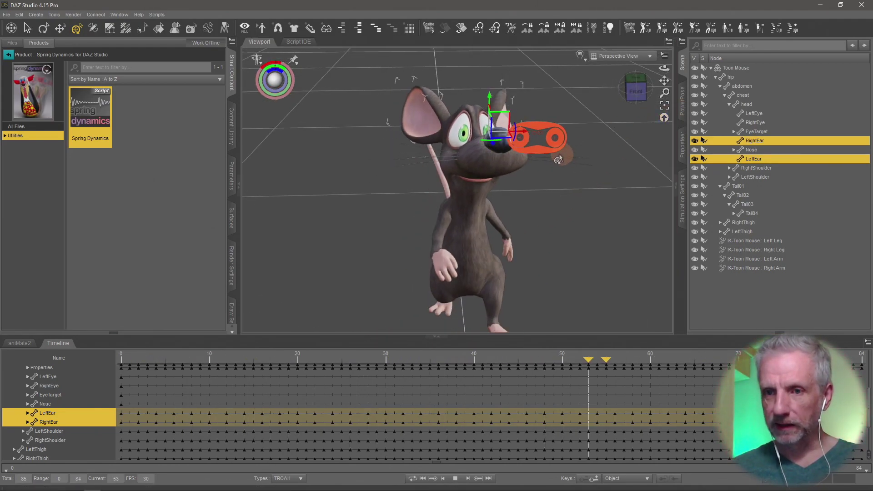
pyautogui.click(518, 146)
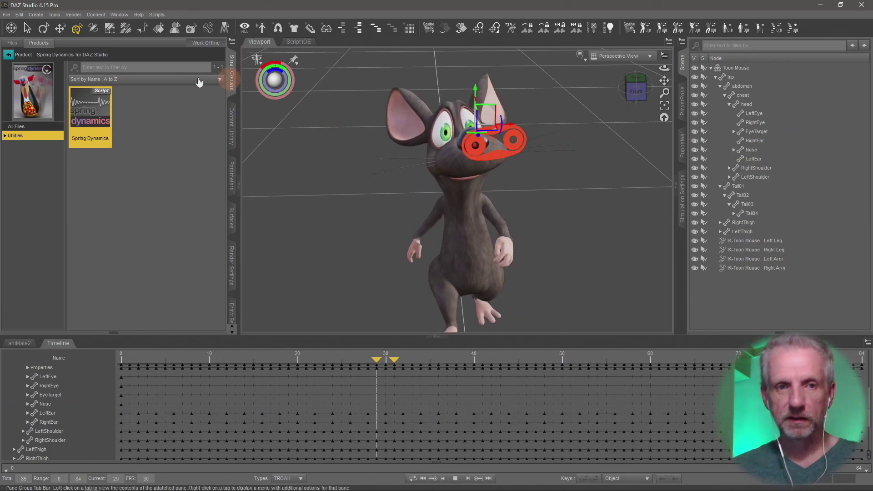
pyautogui.click(455, 478)
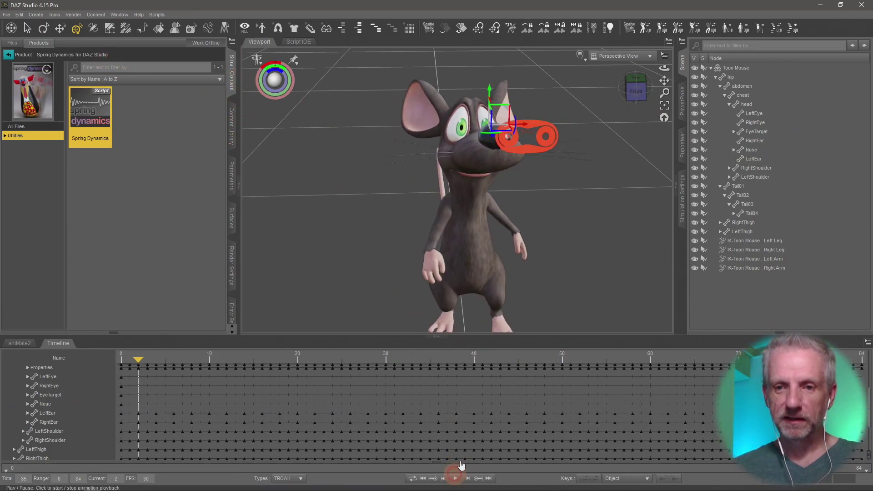
# Select the red EyeTarget control, hide it in the scene, and switch to the Node Selection tool
pyautogui.click(545, 138)
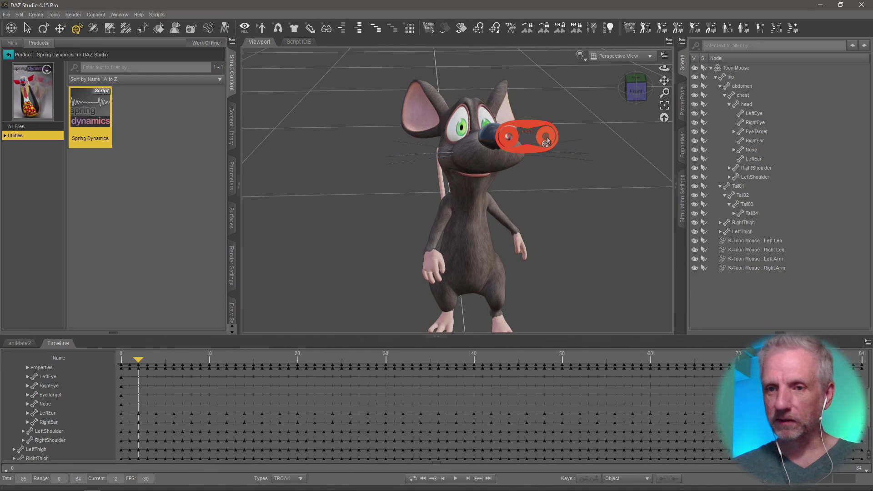
pyautogui.click(537, 151)
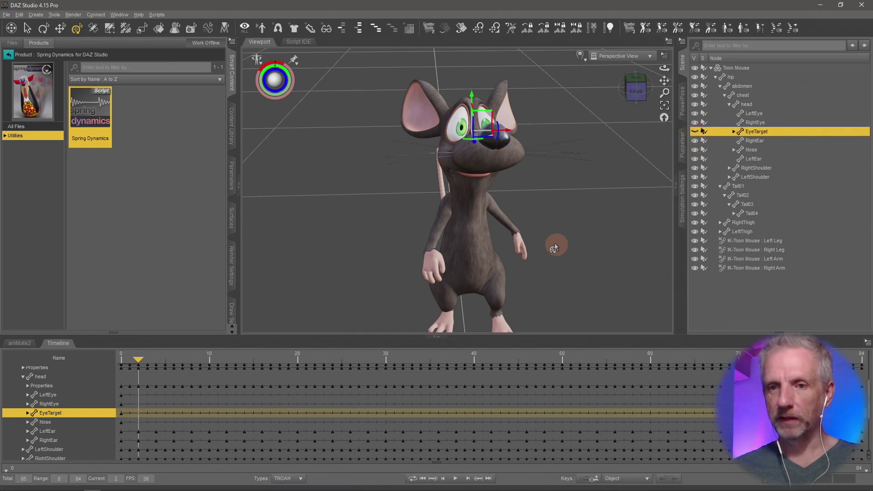
pyautogui.moveTo(579, 240); pyautogui.dragTo(561, 247, button='middle')
pyautogui.click(28, 29)
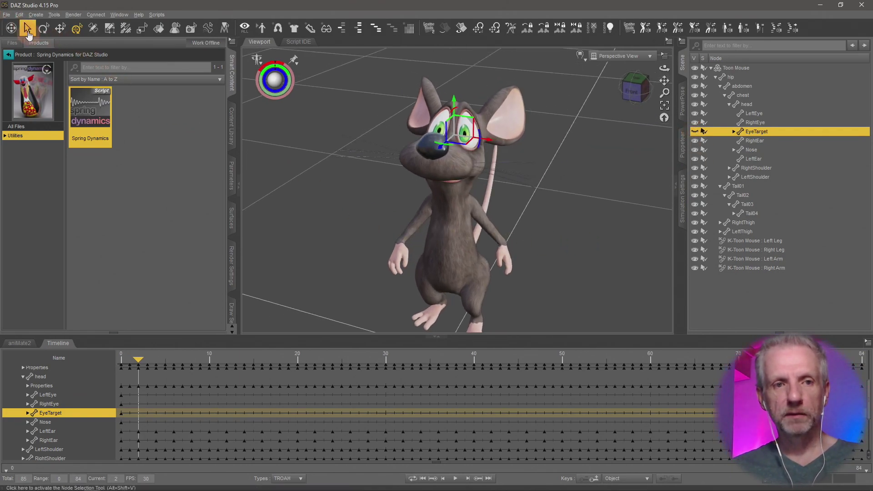
# Play the walk animation without the eye target to review ears and tail, stop it, and return to the first frame
pyautogui.moveTo(483, 190); pyautogui.dragTo(475, 197, button='middle')
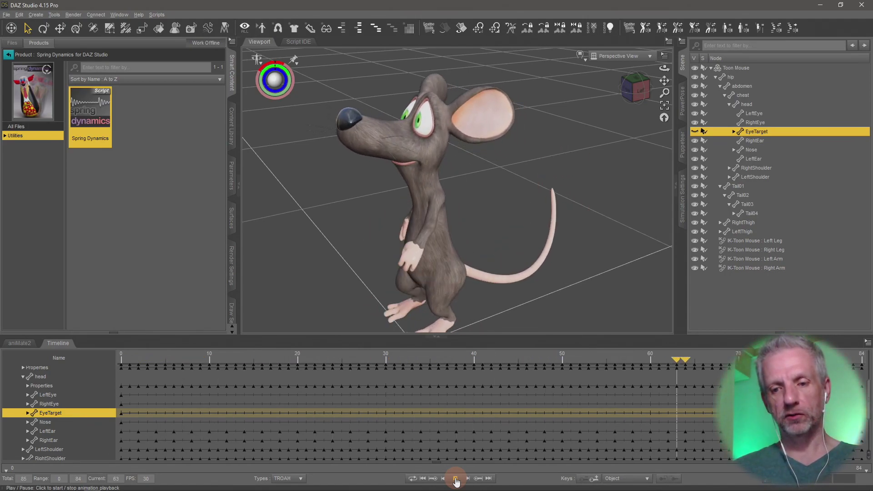
pyautogui.click(455, 478)
pyautogui.click(423, 479)
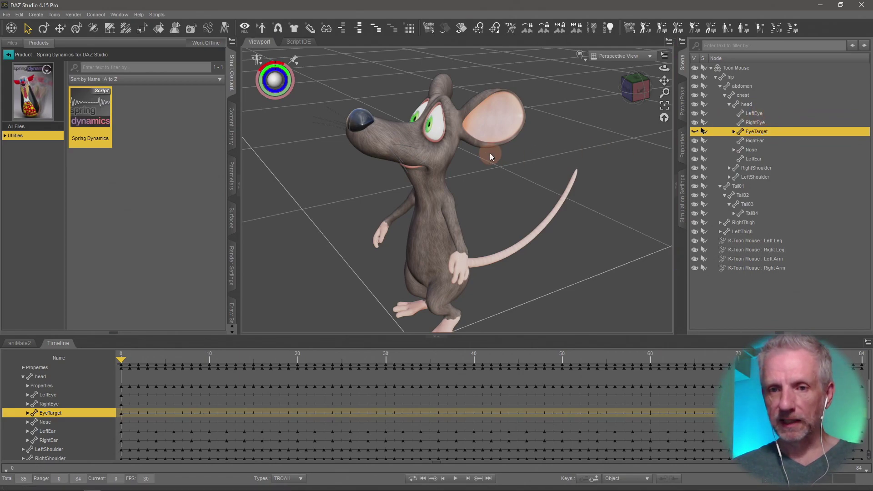
# Reselect both the LeftEar and RightEar bones and relaunch the Spring Dynamics script for them
pyautogui.click(506, 126)
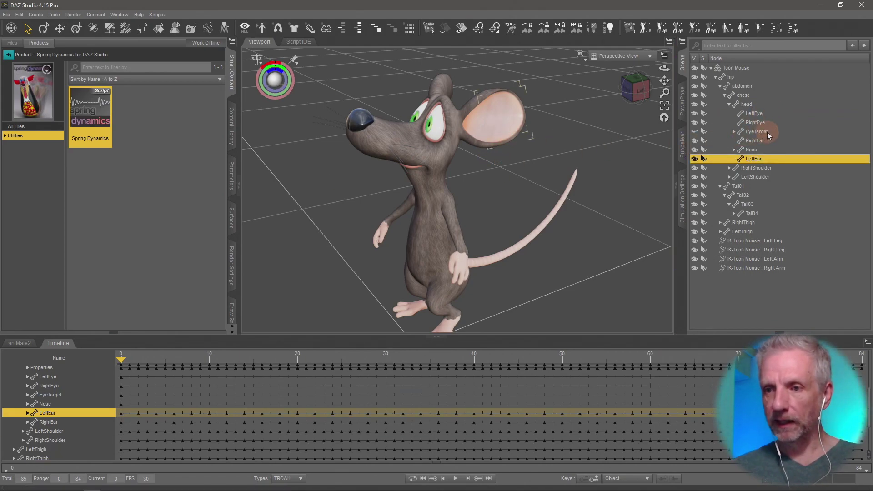
pyautogui.keyDown('ctrl'); pyautogui.click(755, 140); pyautogui.keyUp('ctrl')
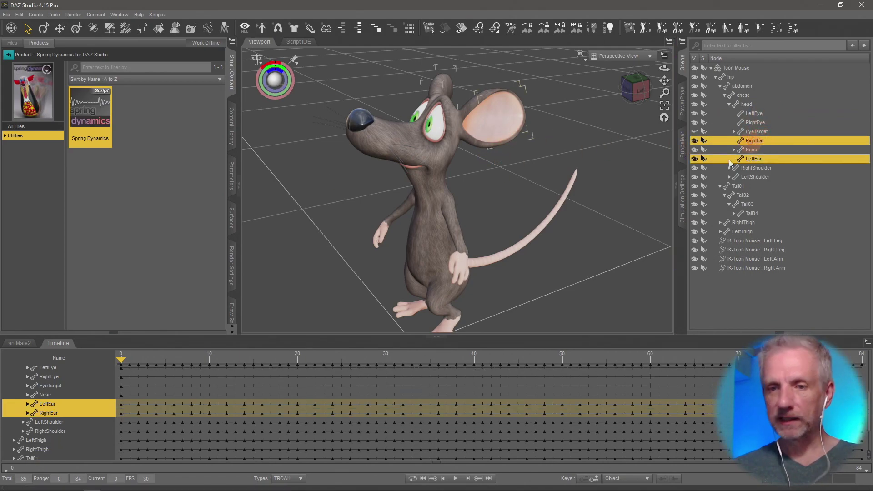
pyautogui.doubleClick(104, 123)
pyautogui.moveTo(389, 109); pyautogui.dragTo(165, 50)
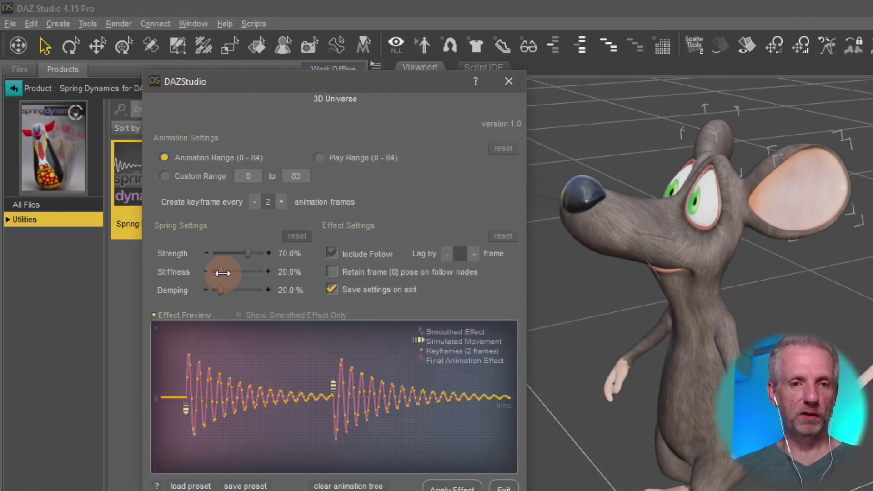
# Preview the spring effect at strengths of 100%, 42% and 84%, and reset the spring settings
pyautogui.moveTo(248, 254); pyautogui.dragTo(304, 253)
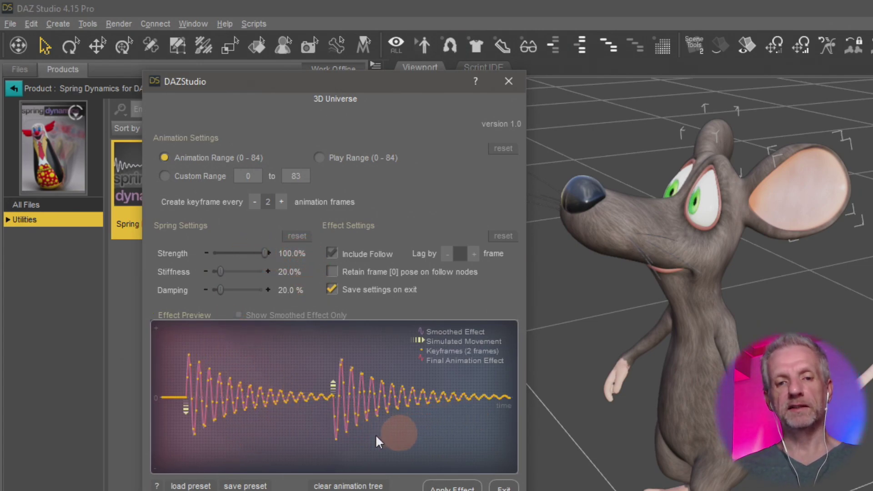
pyautogui.moveTo(265, 253); pyautogui.dragTo(234, 259)
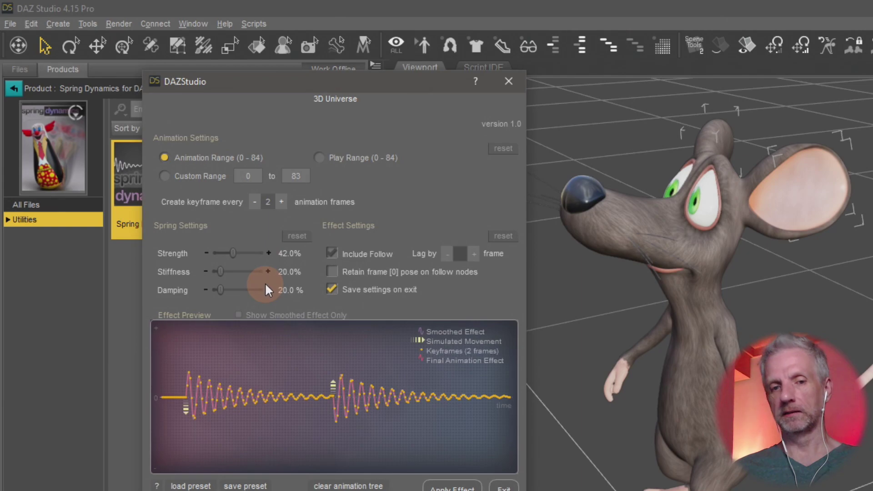
pyautogui.moveTo(235, 256); pyautogui.dragTo(258, 255)
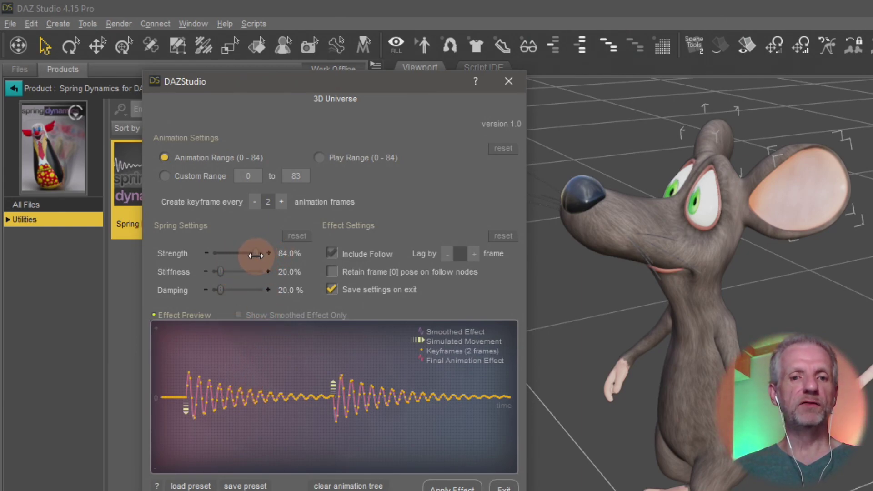
pyautogui.click(303, 236)
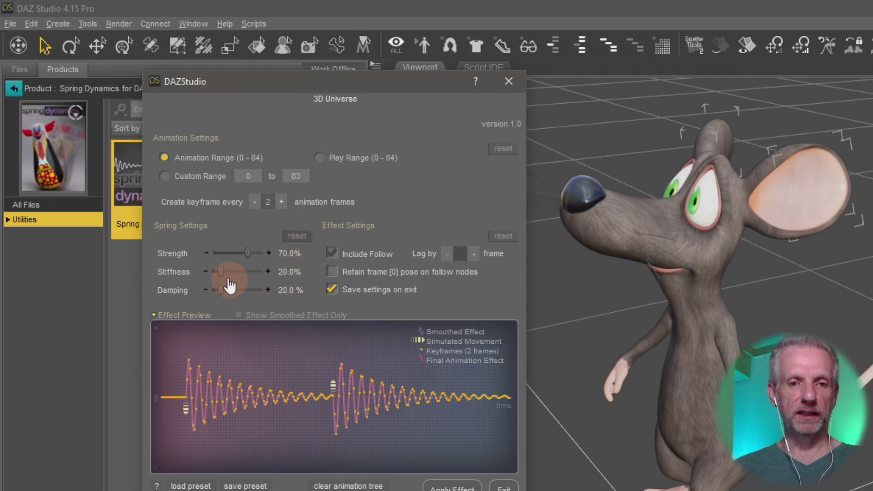
# Preview the spring effect with stiffness at 81%, and reset the spring settings
pyautogui.moveTo(221, 271); pyautogui.dragTo(253, 272)
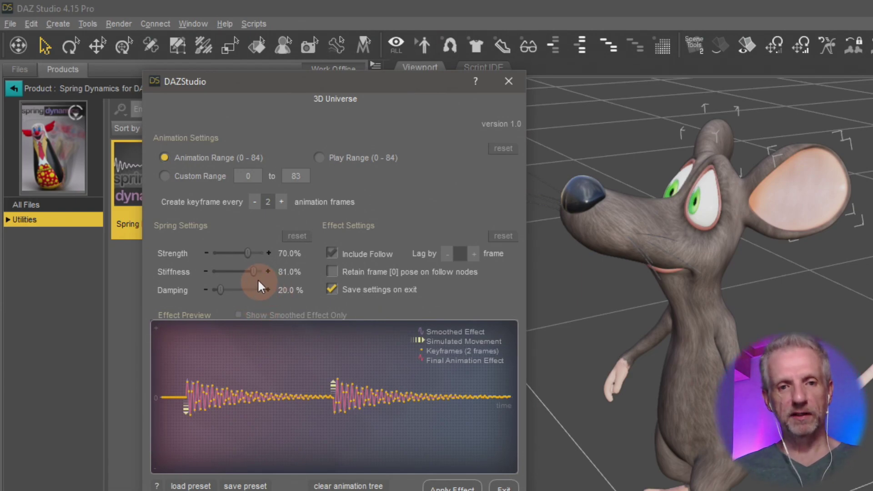
pyautogui.click(296, 236)
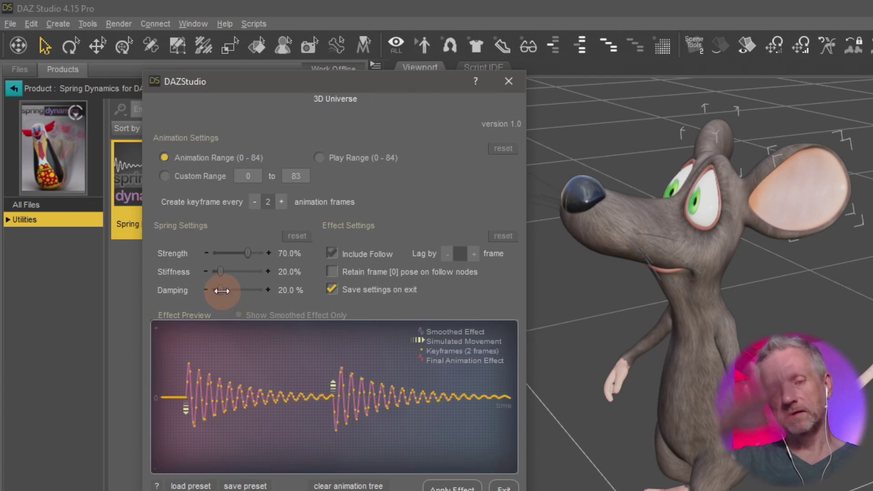
# Preview the spring effect with damping at 79.6% and 5%, and reset the spring settings
pyautogui.moveTo(221, 290); pyautogui.dragTo(253, 290)
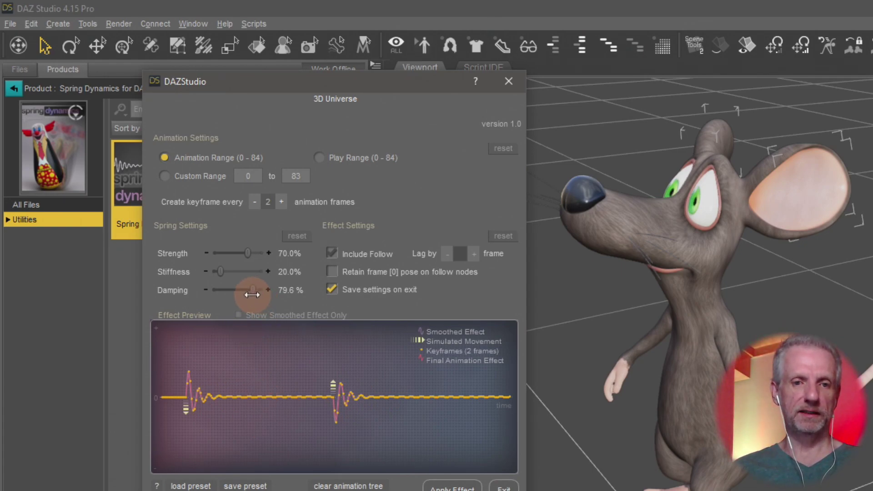
pyautogui.moveTo(252, 295); pyautogui.dragTo(197, 297)
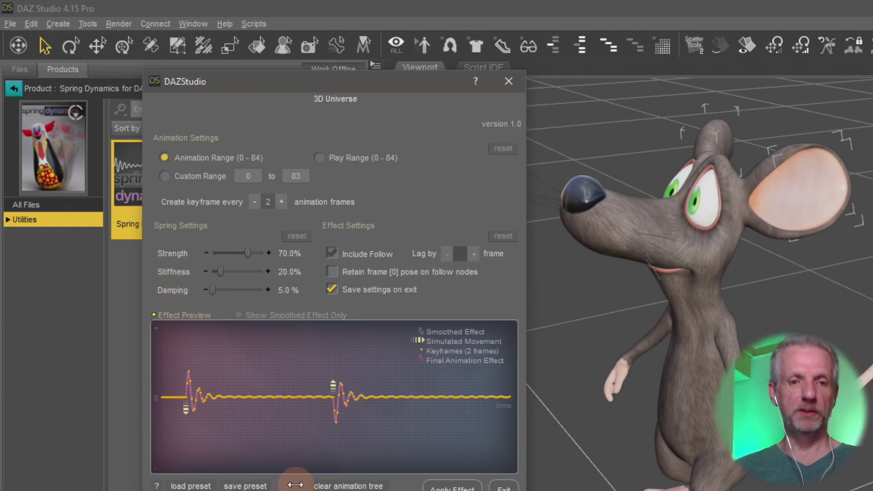
pyautogui.click(278, 416)
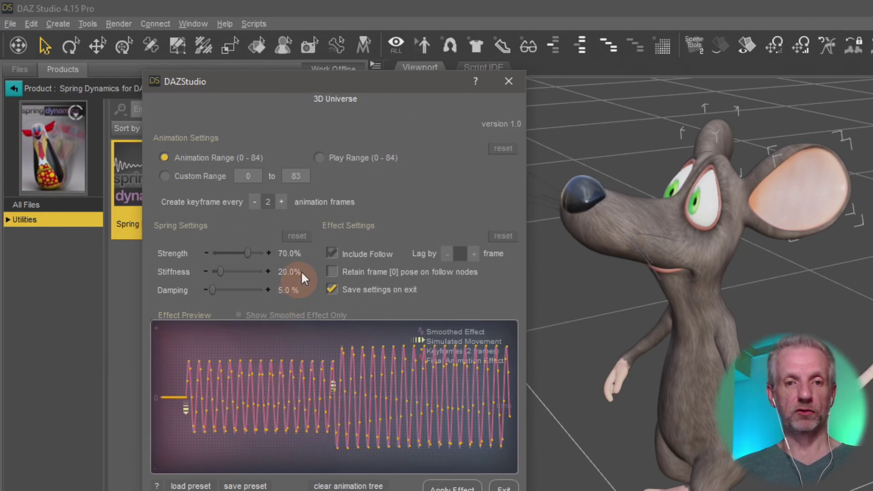
pyautogui.click(297, 236)
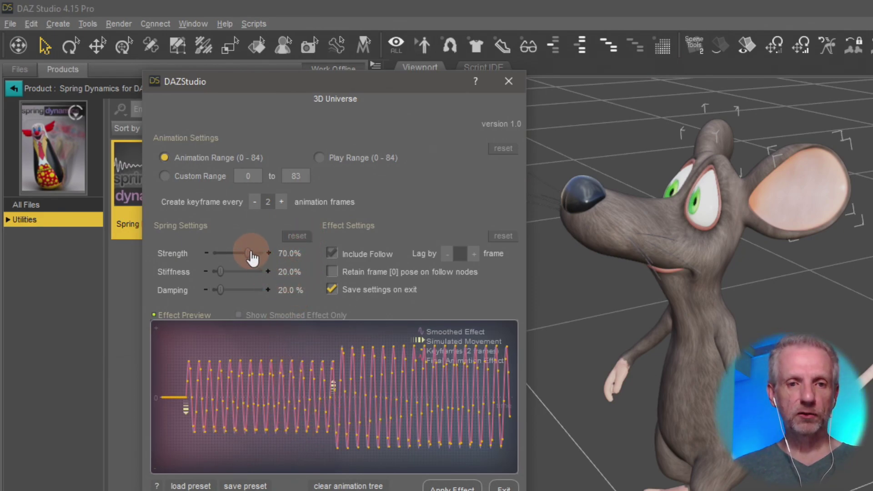
# Set the spring strength to 100% and stiffness to 5%, apply the effect to both ears, and exit Spring Dynamics
pyautogui.moveTo(246, 259); pyautogui.dragTo(303, 263)
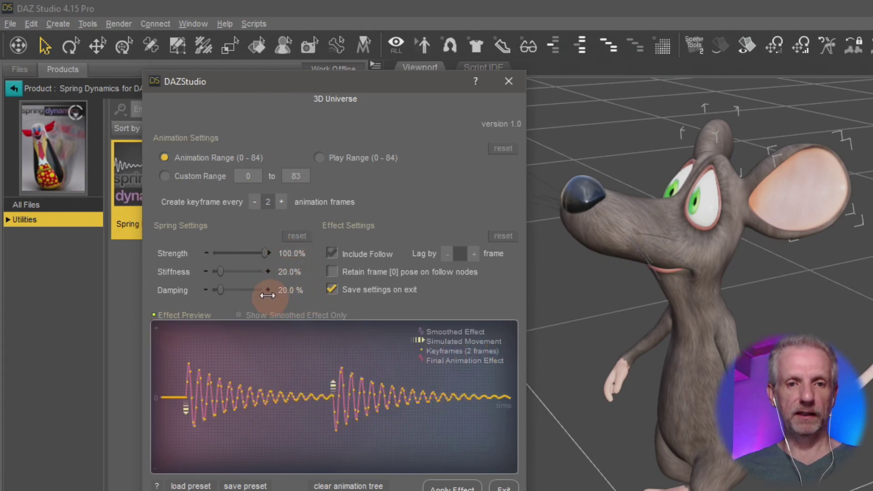
pyautogui.moveTo(220, 272); pyautogui.dragTo(195, 273)
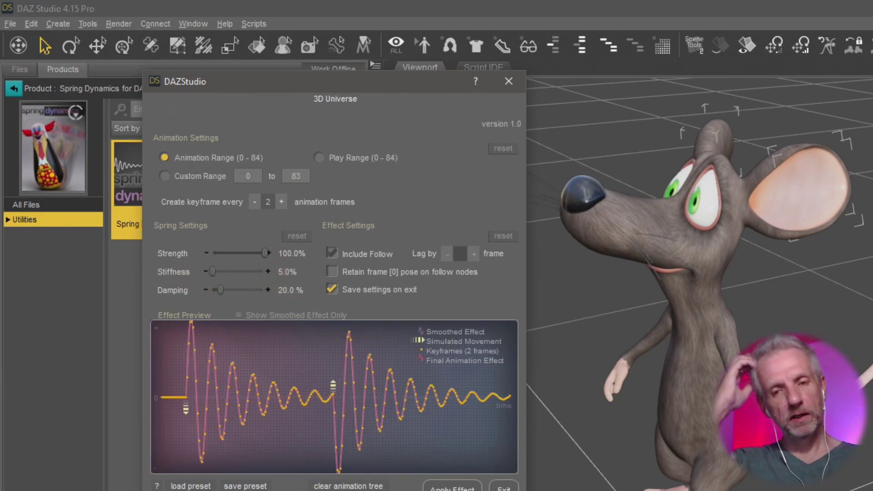
pyautogui.click(455, 488)
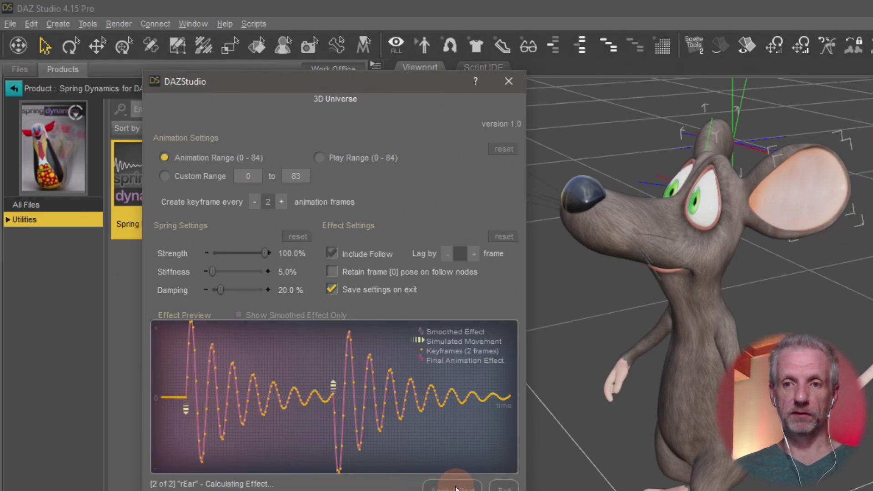
pyautogui.click(504, 487)
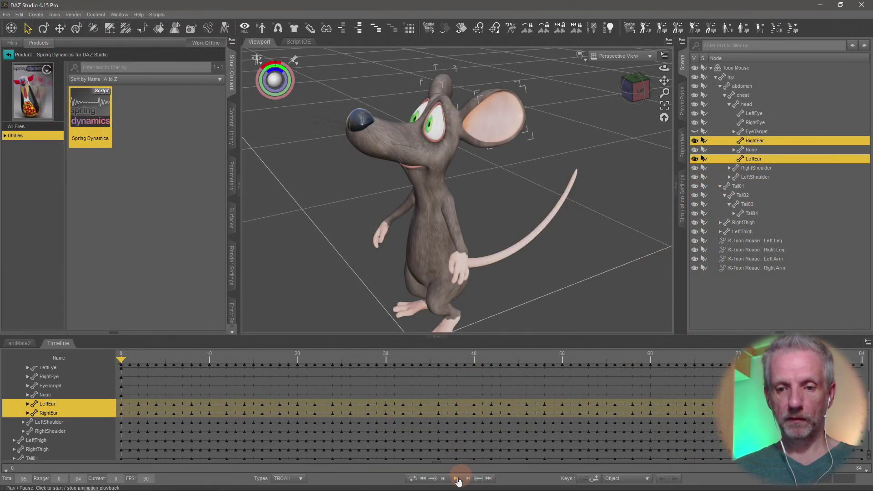
# Play the walk animation to review the ears with 100% strength and 5% stiffness, stop it, and return to the first frame
pyautogui.click(456, 480)
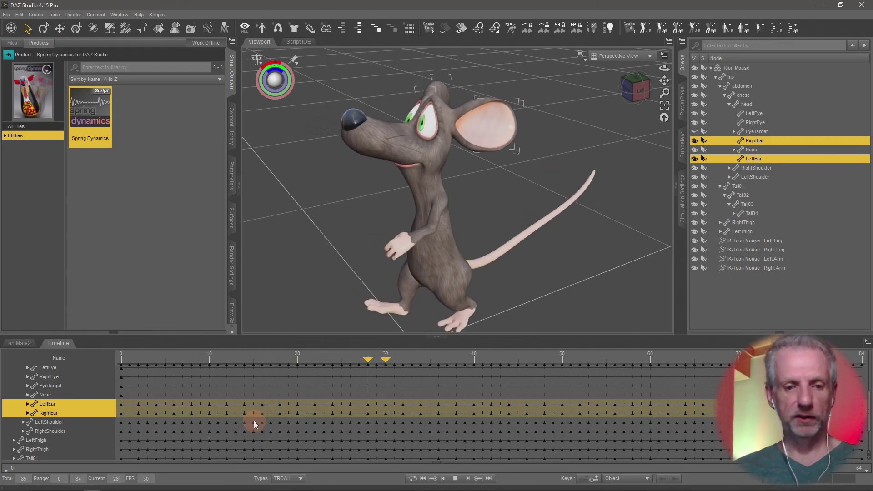
pyautogui.click(455, 478)
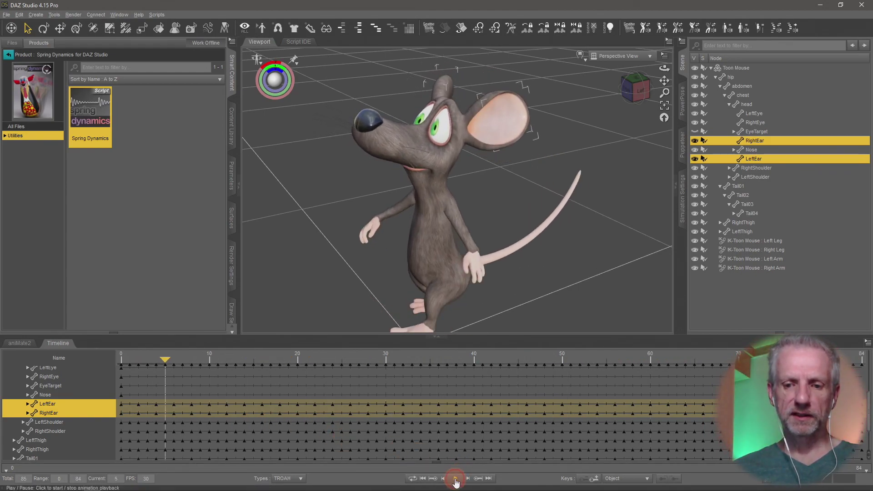
pyautogui.click(422, 478)
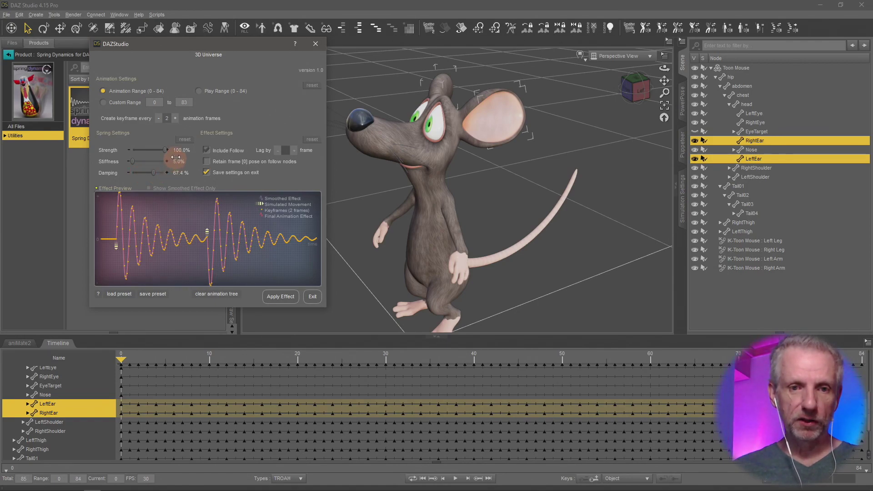
# Lower the spring damping to 5%, reapply the effect to both ears, and exit Spring Dynamics
pyautogui.moveTo(152, 170); pyautogui.dragTo(102, 175)
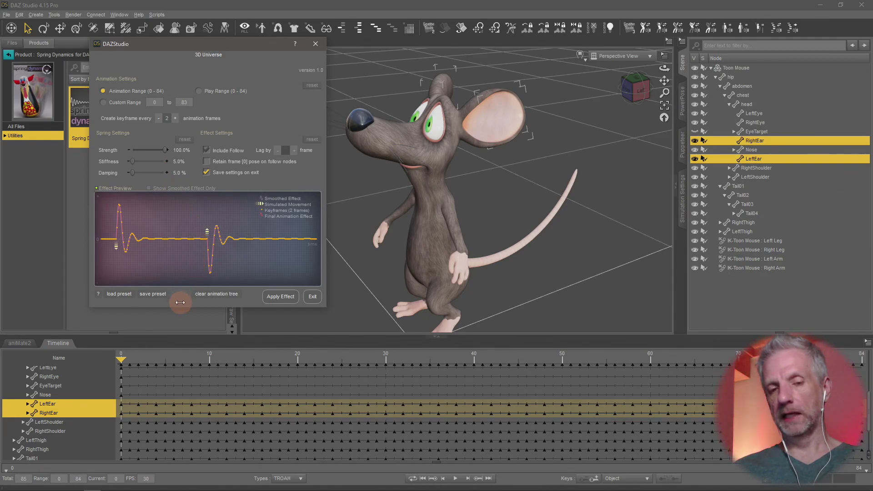
pyautogui.click(281, 296)
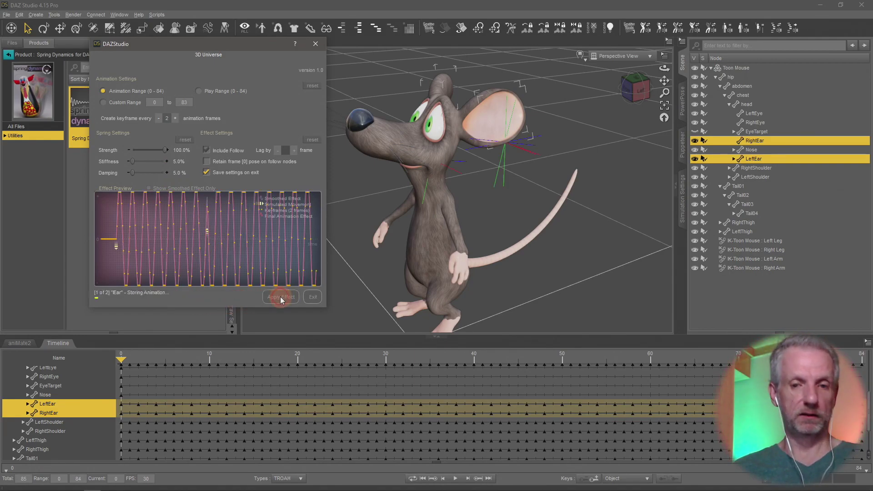
pyautogui.click(318, 302)
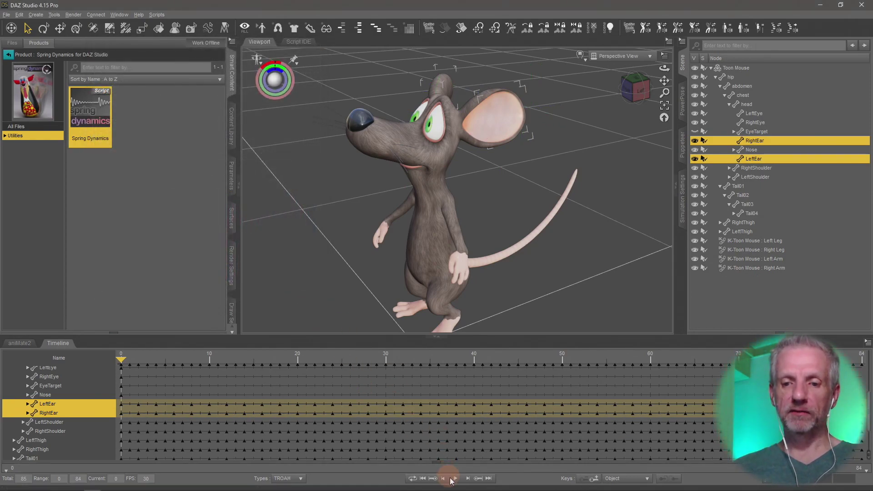
# Play the walk animation to review the ears with 5% damping, stop it, and return to the first frame
pyautogui.click(456, 479)
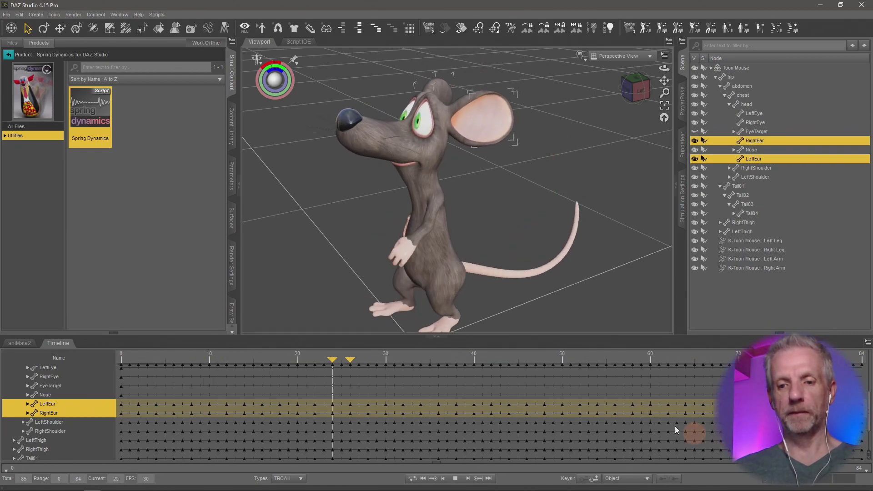
pyautogui.click(456, 478)
pyautogui.click(432, 479)
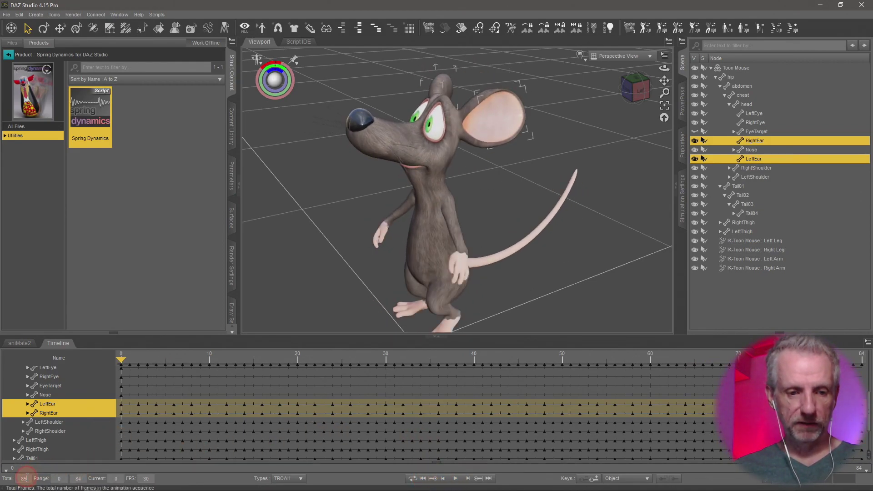
# Extend the timeline to 165 total frames and relaunch the Spring Dynamics script for both ears
pyautogui.write('165')
pyautogui.press('Return')
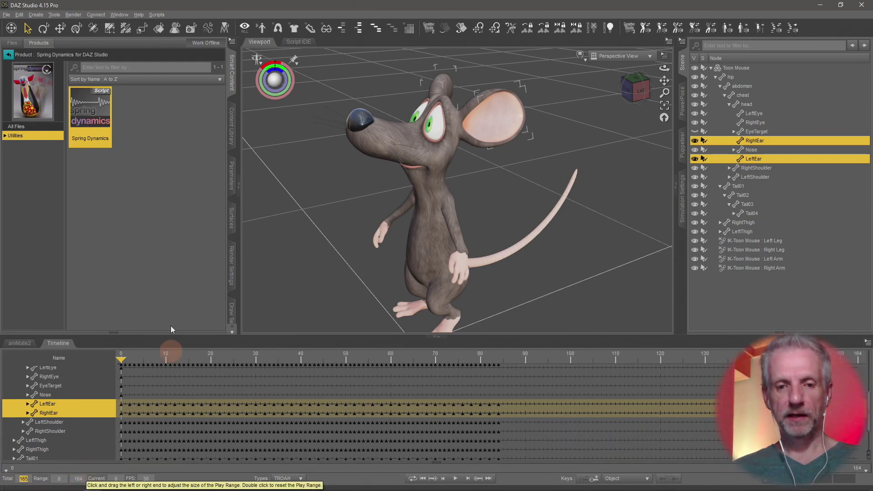
pyautogui.click(94, 123)
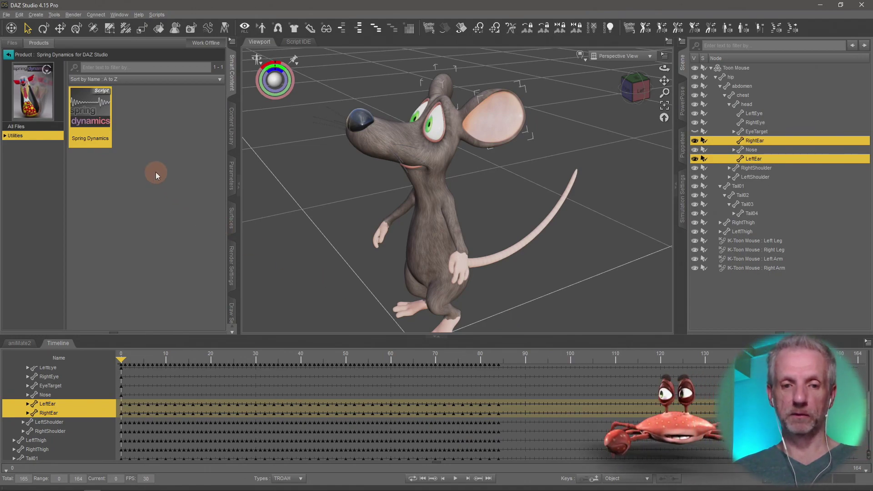
pyautogui.doubleClick(97, 123)
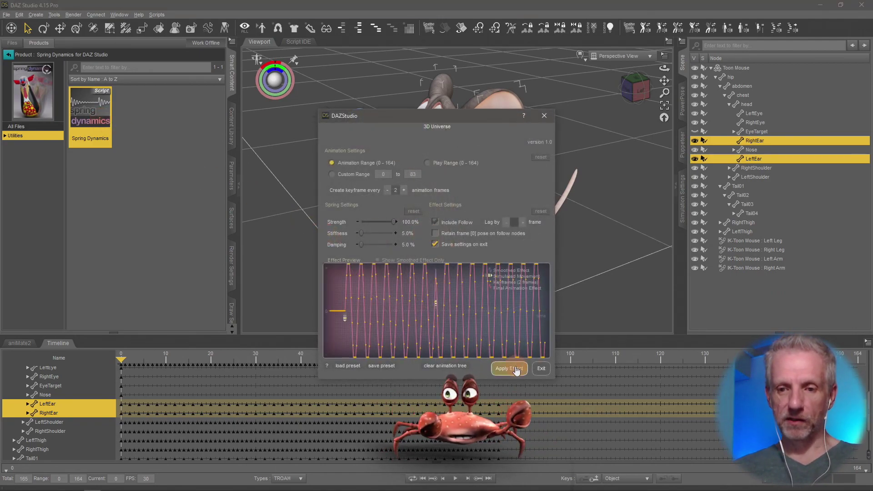
# Apply the spring effect to both ears over the 0–164 animation range, and play the longer animation to review it
pyautogui.click(510, 368)
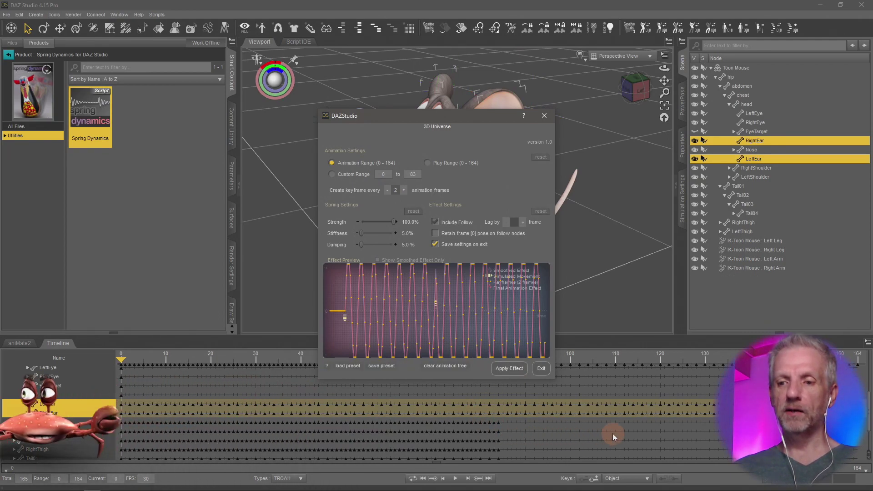
pyautogui.click(541, 368)
pyautogui.click(455, 479)
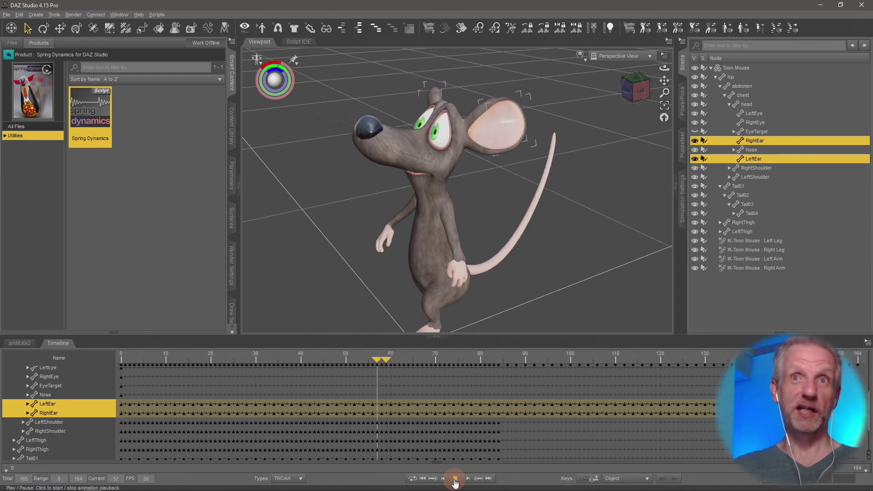
pyautogui.click(454, 482)
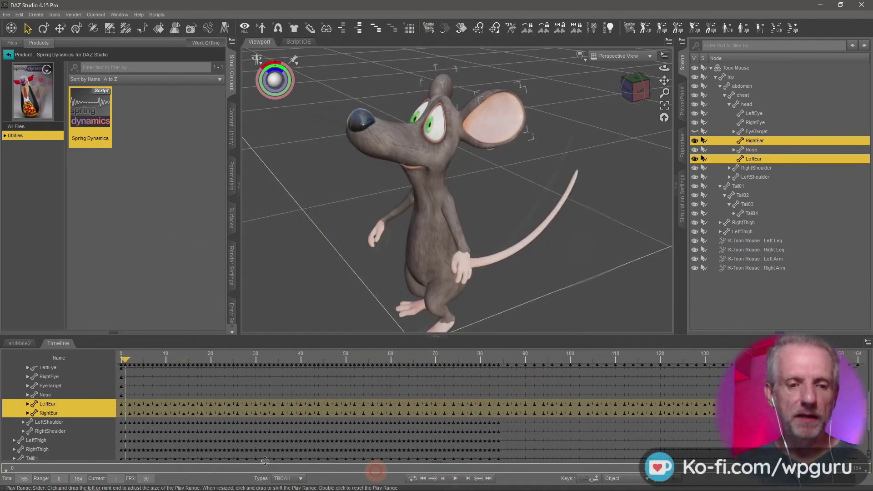
# Set the timeline to 85 total frames and return to the first frame
pyautogui.click(24, 478)
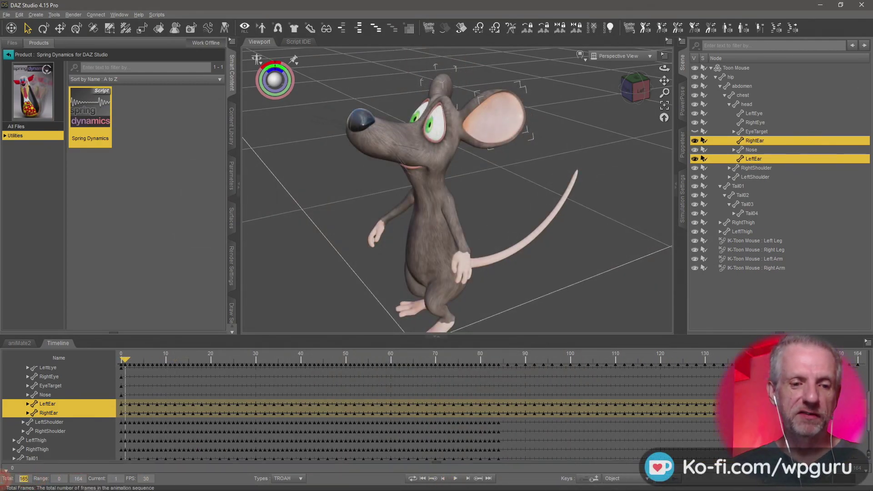
pyautogui.write('85')
pyautogui.press('Return')
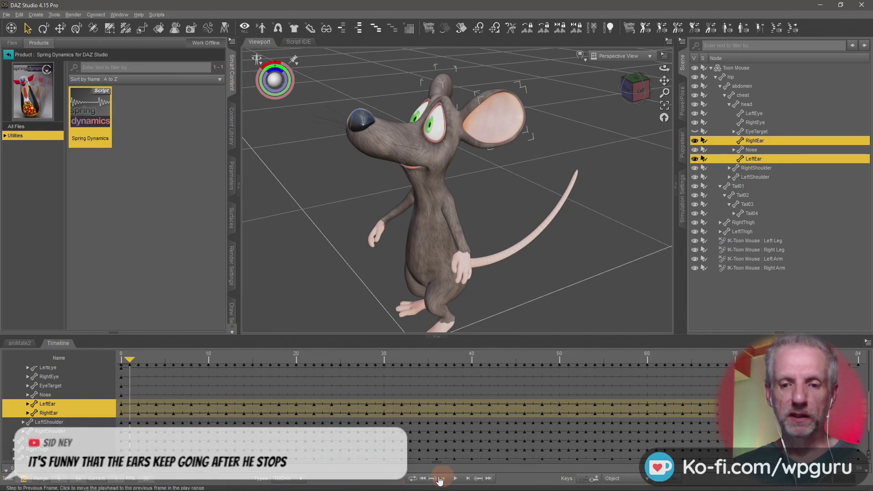
pyautogui.click(423, 478)
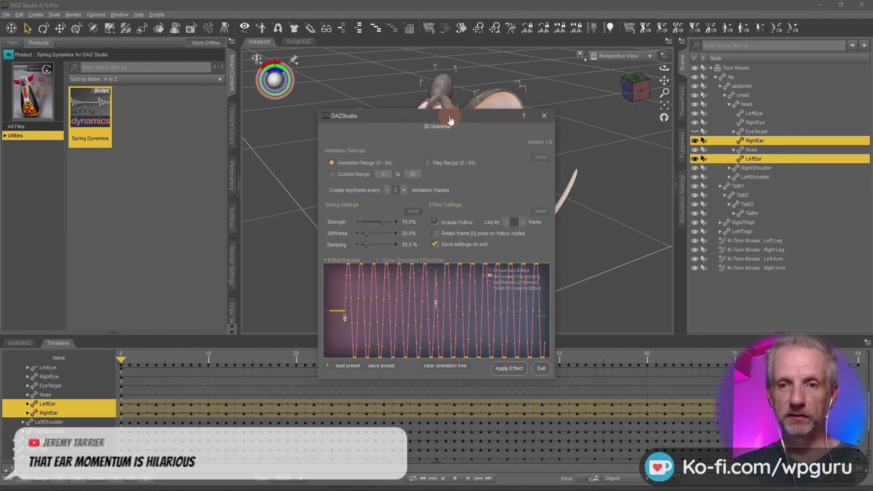
# Reapply the spring effect to both ears with the default 70% strength, 20% stiffness and 20% damping, and exit Spring Dynamics
pyautogui.moveTo(450, 119); pyautogui.dragTo(251, 77)
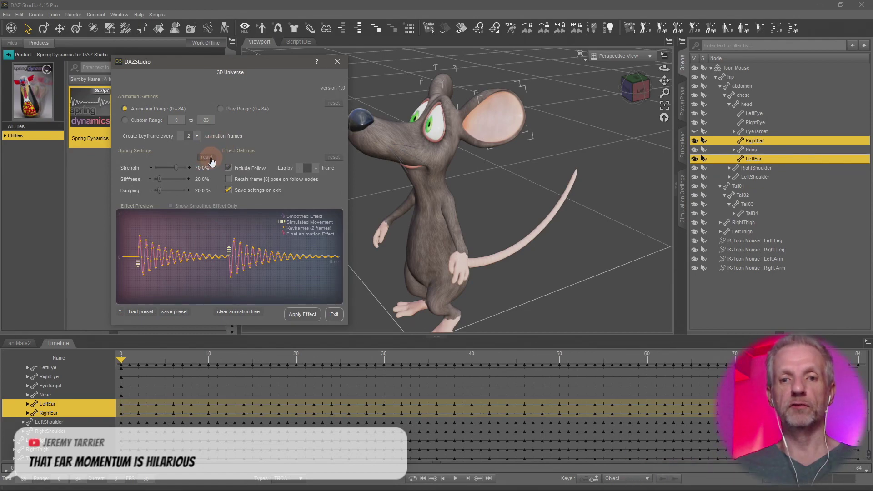
pyautogui.click(304, 317)
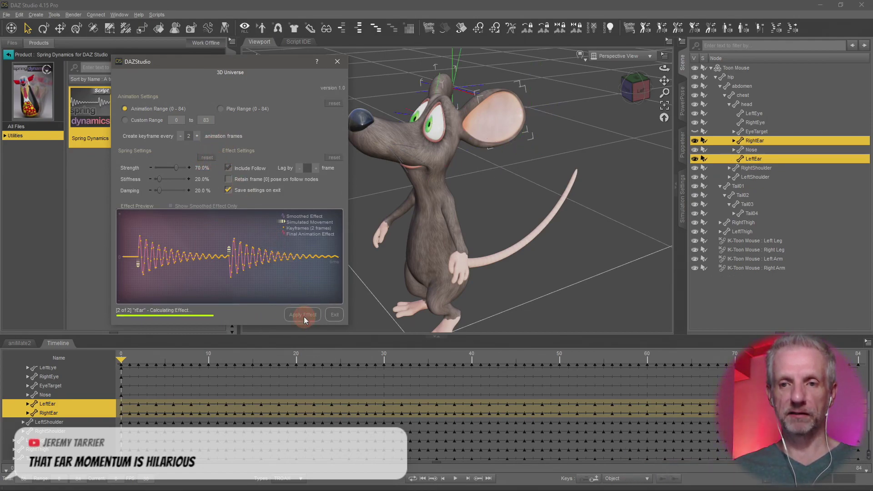
pyautogui.click(334, 314)
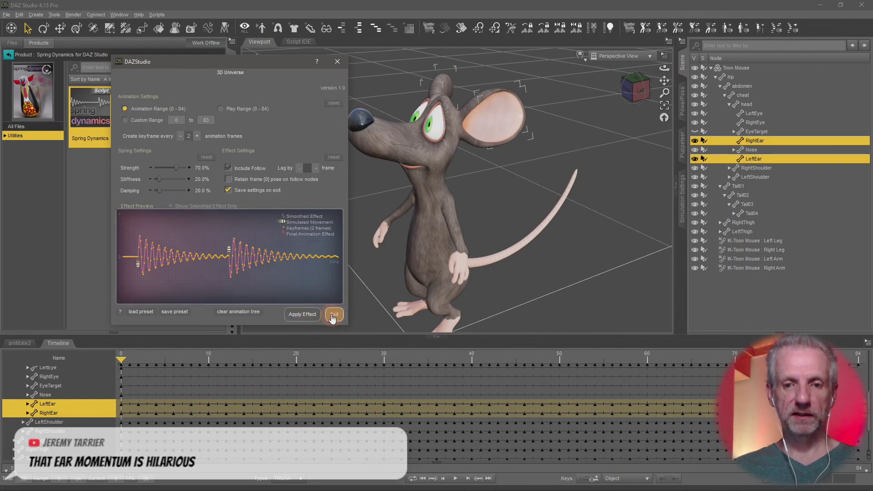
# Select the mouse's Nose bone and expand its whisker bones in the scene hierarchy
pyautogui.click(375, 135)
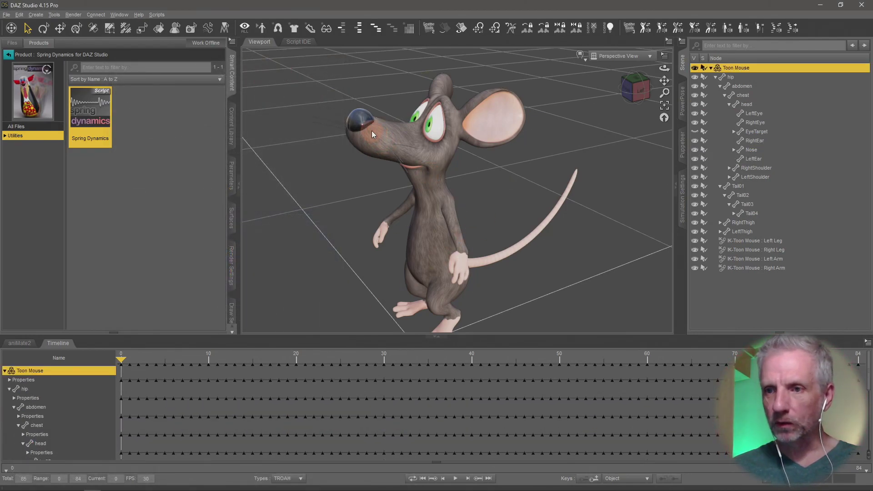
pyautogui.click(372, 130)
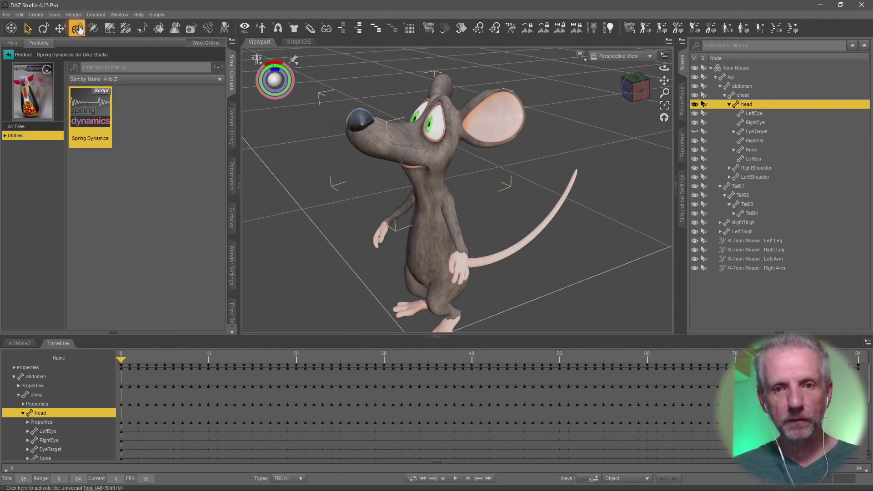
pyautogui.click(77, 29)
pyautogui.click(364, 131)
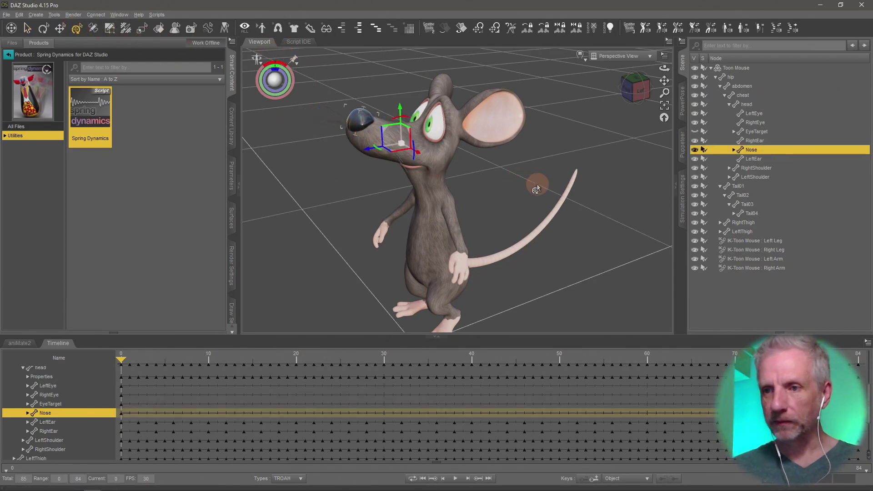
pyautogui.click(734, 150)
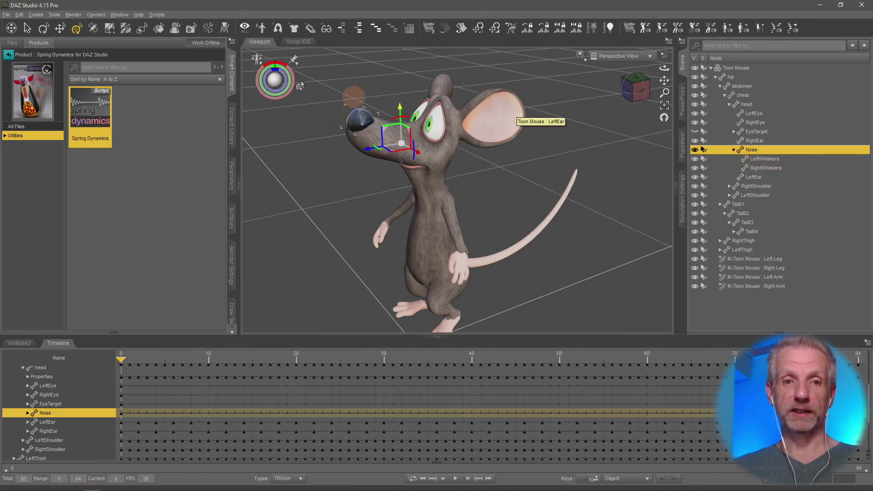
# Switch back to the Node Selection tool and launch the Spring Dynamics script for the Nose bone
pyautogui.click(25, 31)
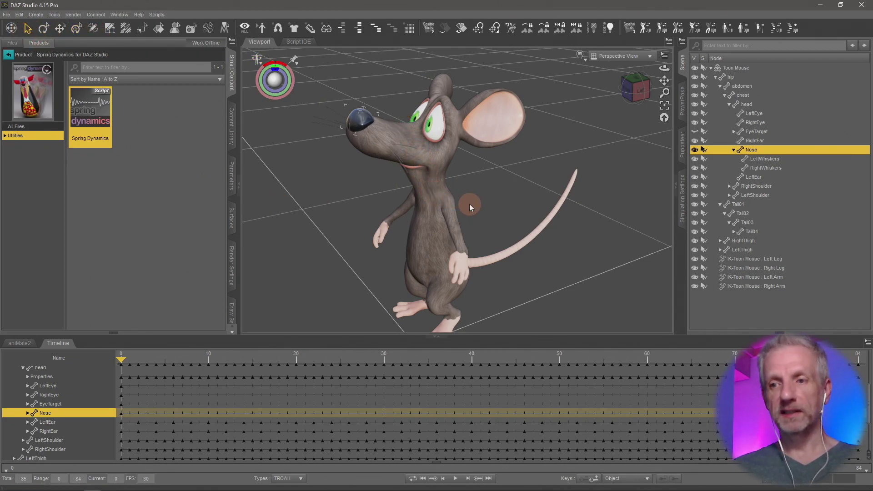
pyautogui.click(92, 113)
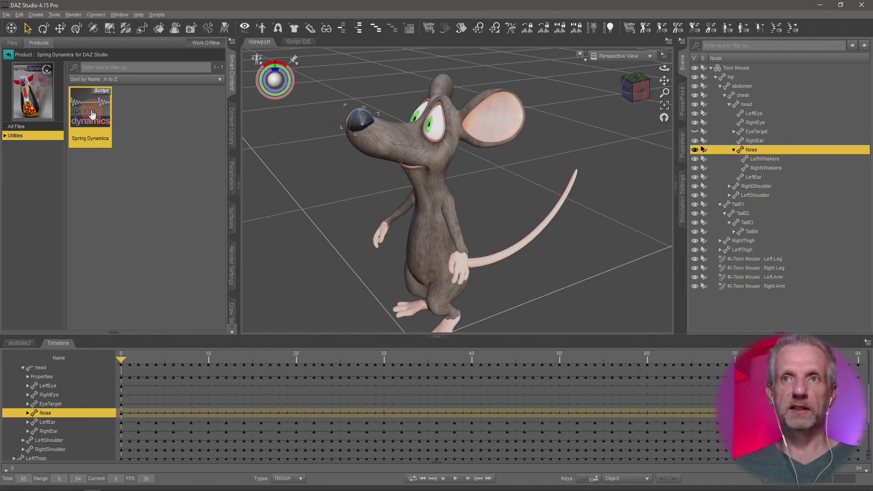
pyautogui.click(176, 198)
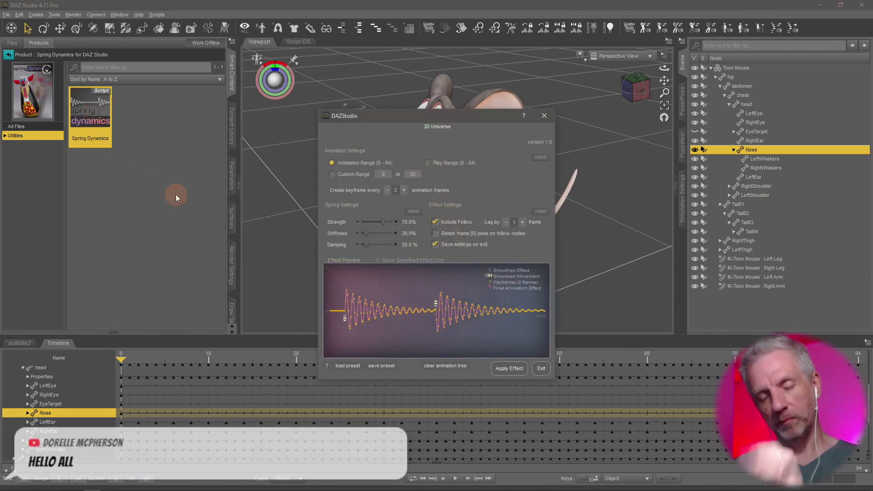
# Apply the spring effect to the nose with Include Follow enabled and a 1-frame lag, and exit Spring Dynamics
pyautogui.moveTo(436, 119); pyautogui.dragTo(184, 40)
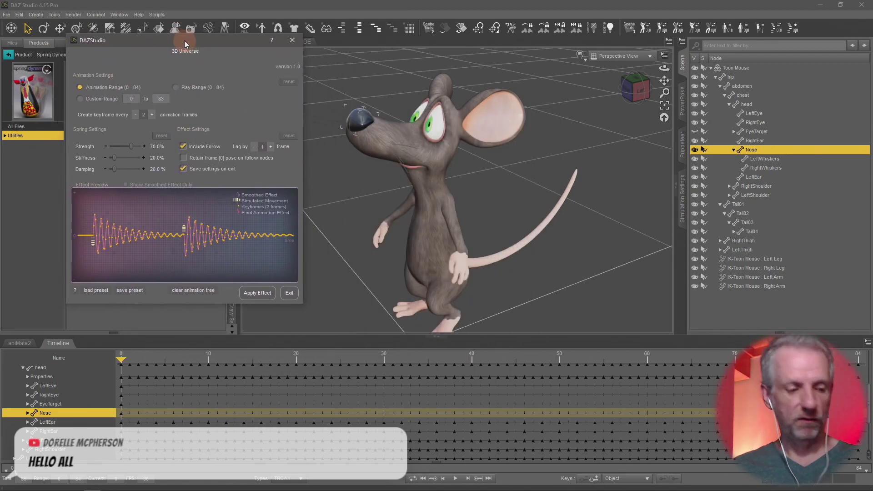
pyautogui.click(221, 95)
pyautogui.click(344, 240)
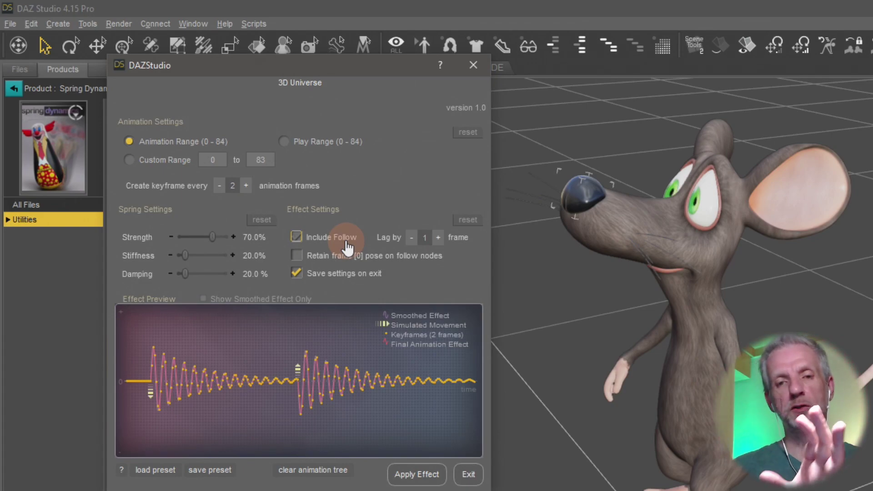
pyautogui.click(346, 240)
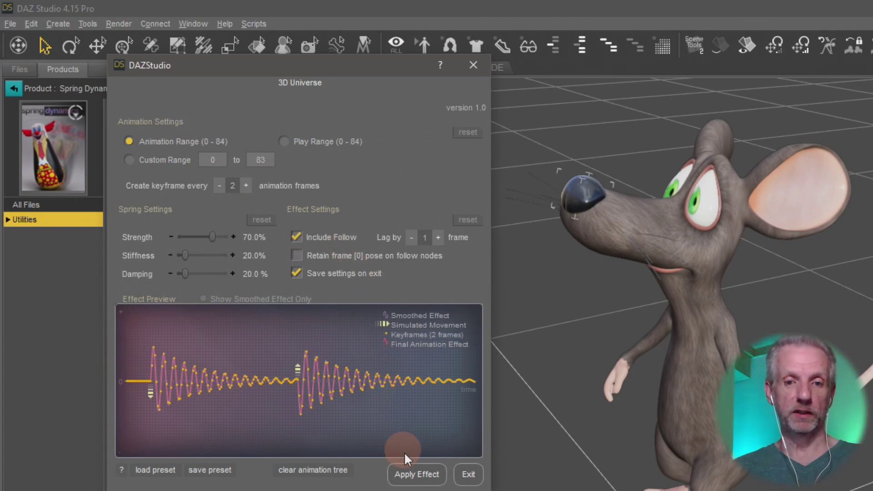
pyautogui.click(417, 475)
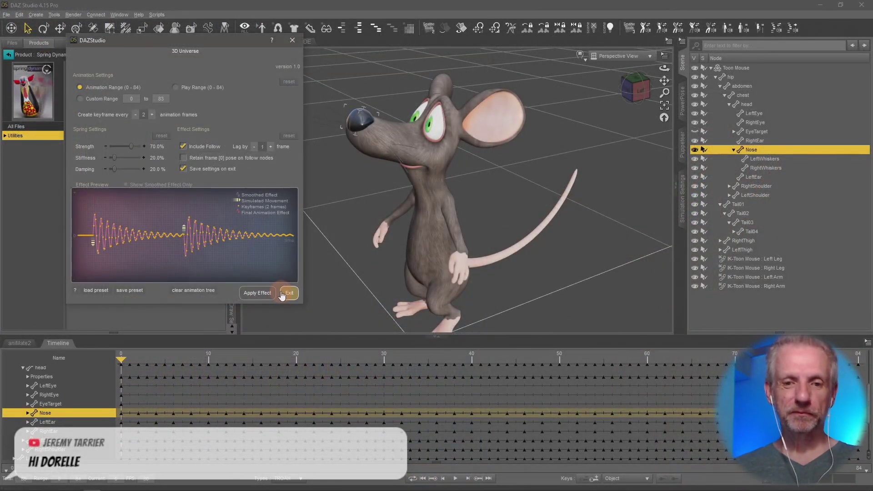
pyautogui.click(288, 292)
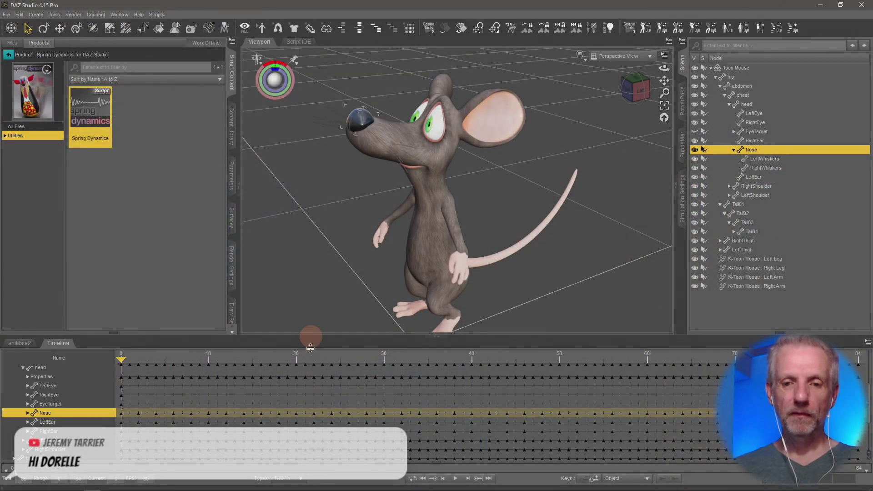
# Play the animation to review the nose and whisker motion from the side, and return to the first frame
pyautogui.click(456, 479)
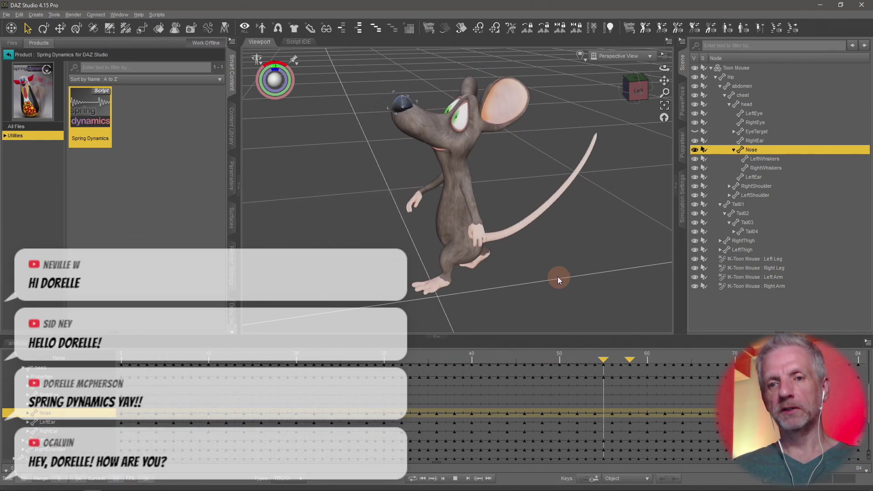
pyautogui.moveTo(423, 207); pyautogui.dragTo(414, 205, button='middle')
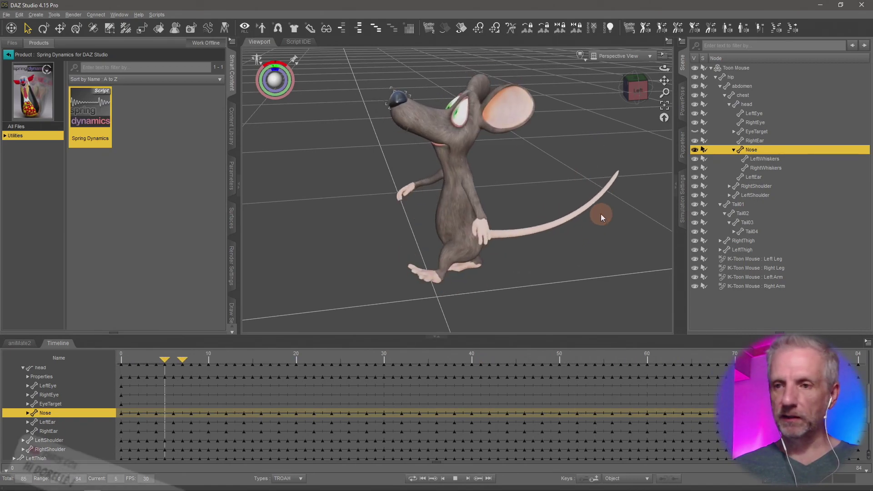
pyautogui.click(453, 478)
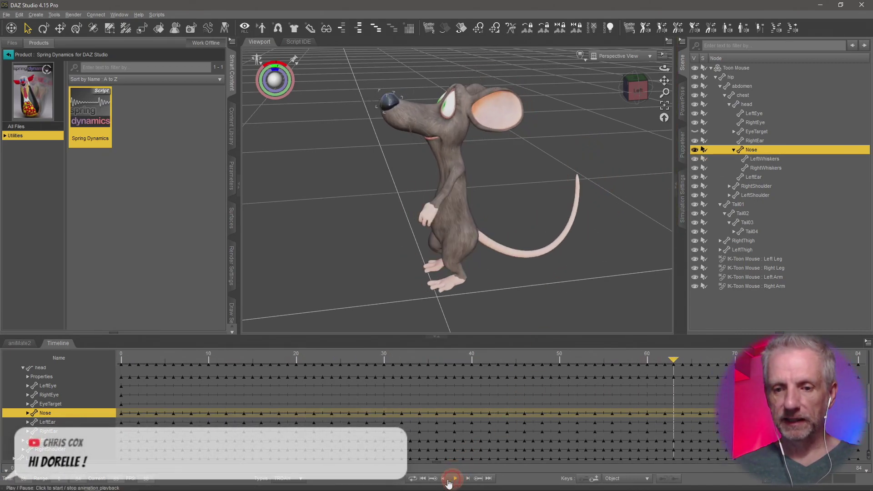
pyautogui.click(423, 482)
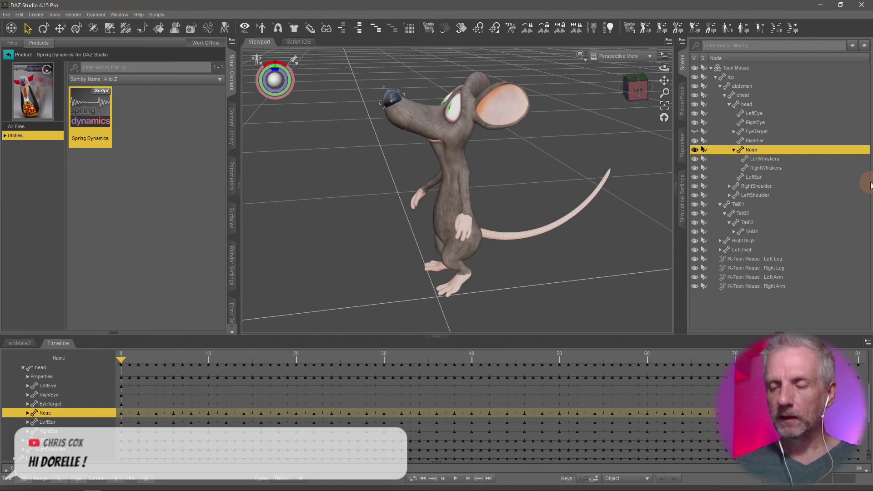
# Select both ears and apply the spring effect again with 70% strength, 20% stiffness and 20% damping, and exit Spring Dynamics
pyautogui.click(524, 116)
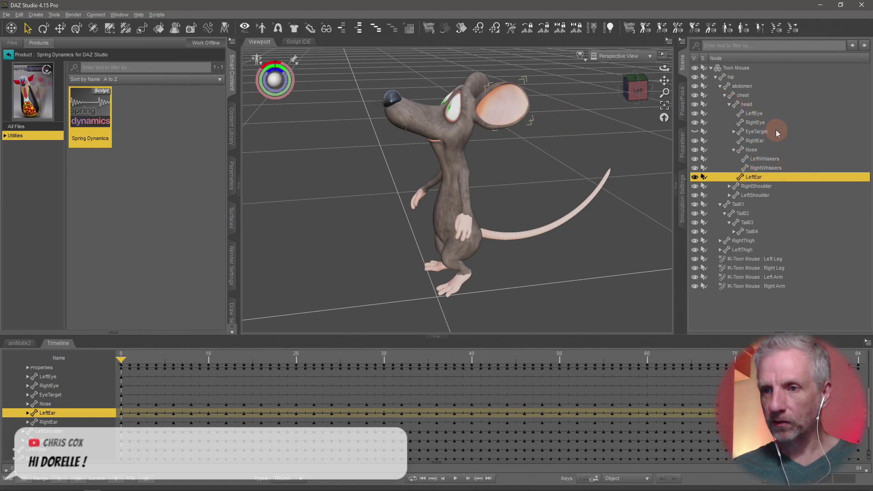
pyautogui.moveTo(606, 160); pyautogui.dragTo(596, 158, button='middle')
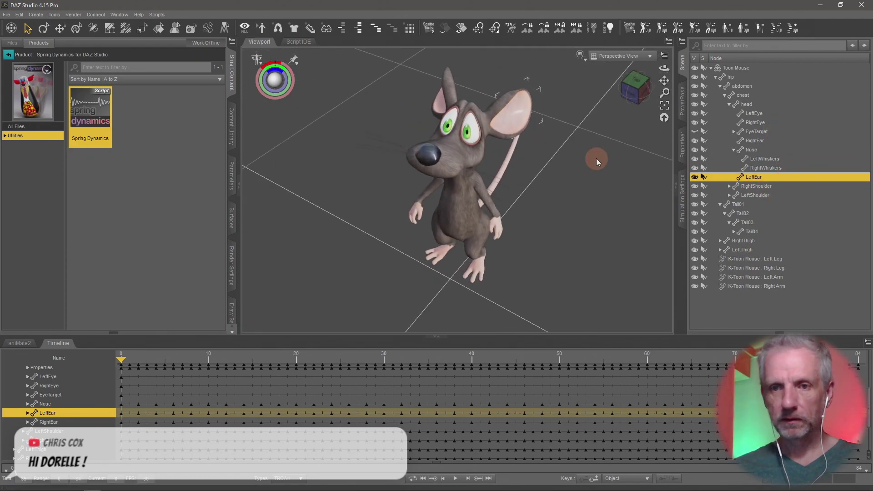
pyautogui.keyDown('ctrl'); pyautogui.click(449, 91); pyautogui.keyUp('ctrl')
pyautogui.click(447, 89)
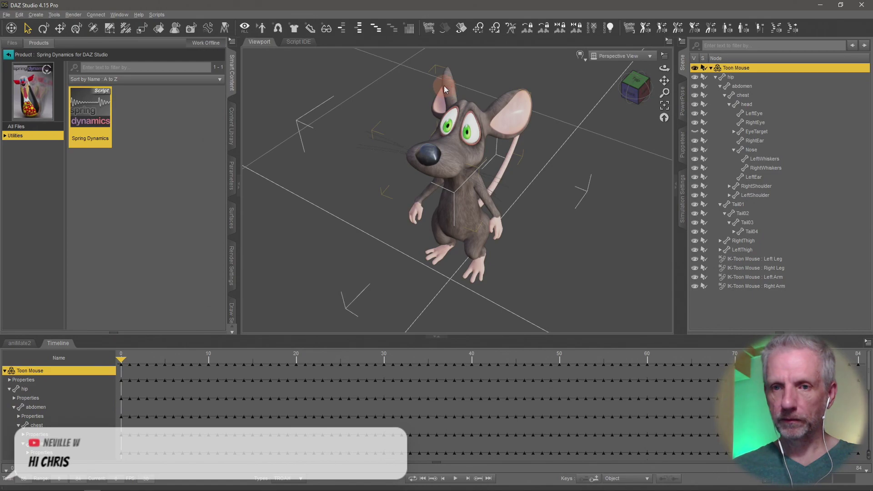
pyautogui.moveTo(444, 87); pyautogui.dragTo(453, 87, button='middle')
pyautogui.click(423, 92)
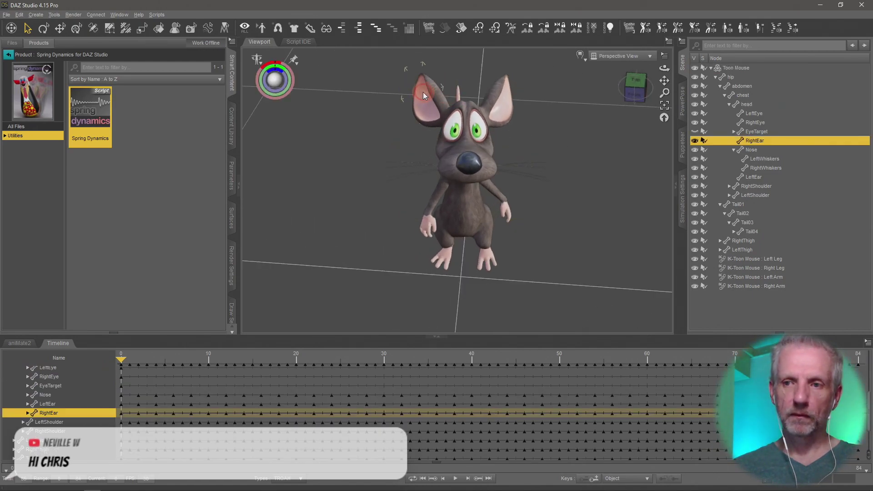
pyautogui.keyDown('ctrl'); pyautogui.click(771, 176); pyautogui.keyUp('ctrl')
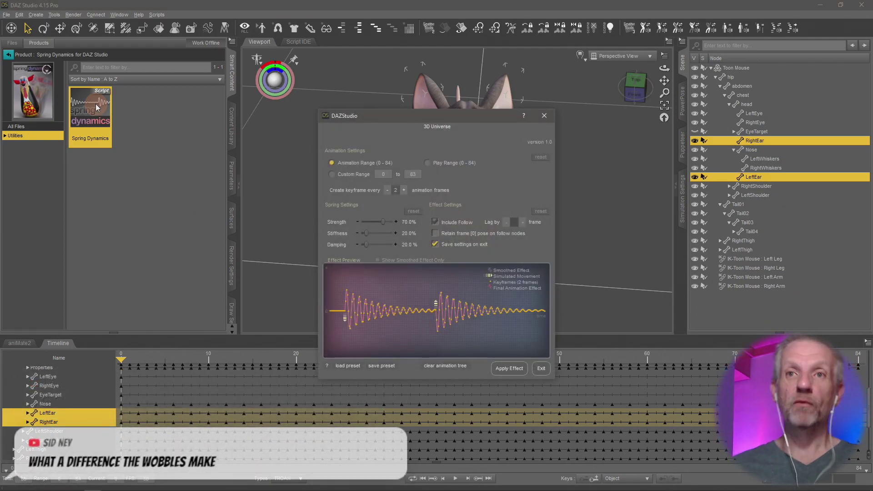
pyautogui.click(506, 369)
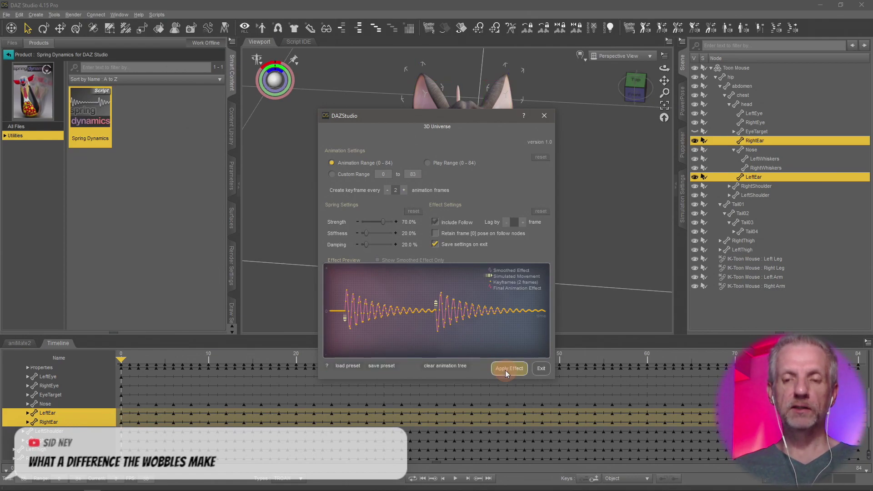
pyautogui.click(541, 369)
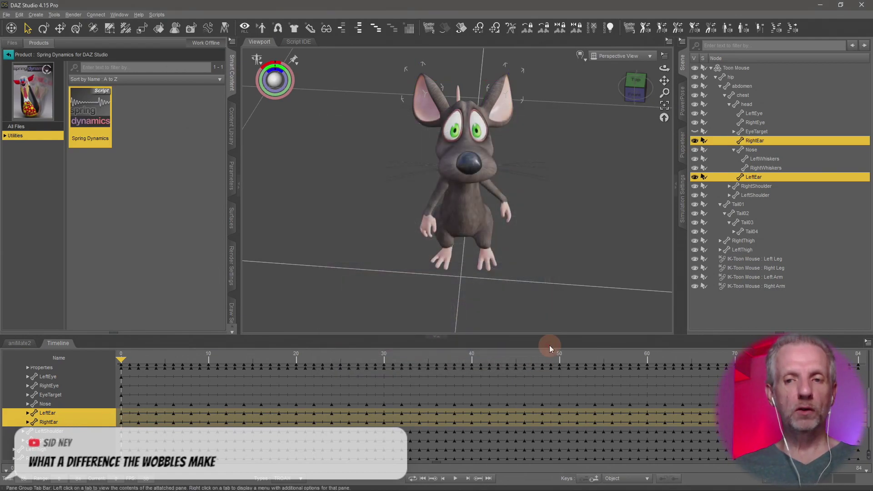
# Play the walk animation and review the ear and tail wobble from the front and side
pyautogui.click(455, 481)
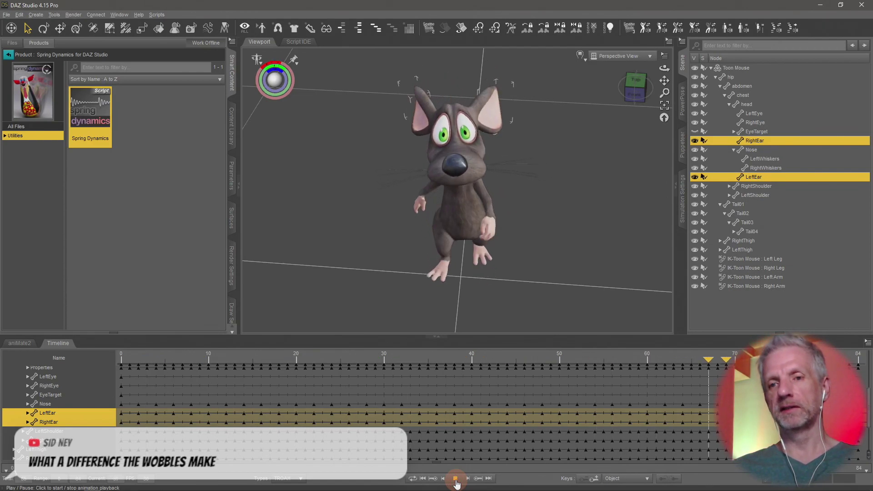
pyautogui.moveTo(550, 256)
pyautogui.mouseDown(button='middle')
pyautogui.moveTo(533, 262)
pyautogui.moveTo(539, 252)
pyautogui.moveTo(576, 265)
pyautogui.moveTo(558, 265)
pyautogui.mouseUp(button='middle')
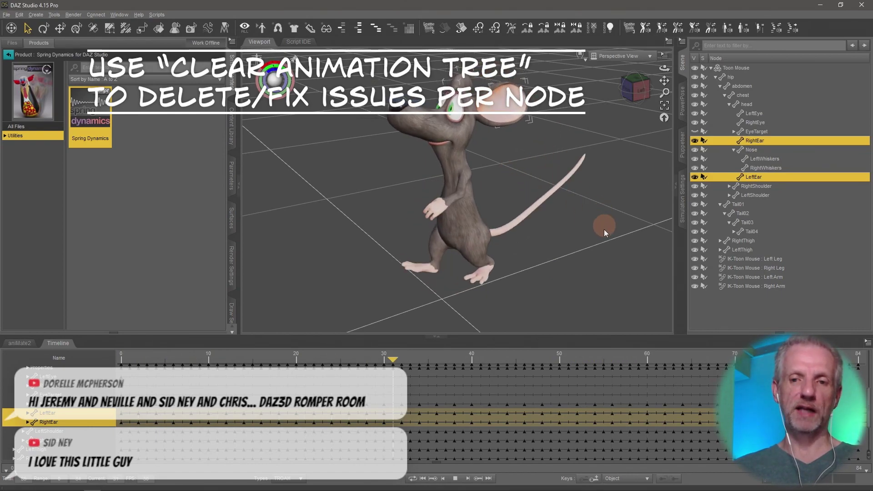
pyautogui.moveTo(602, 269); pyautogui.dragTo(601, 269, button='middle')
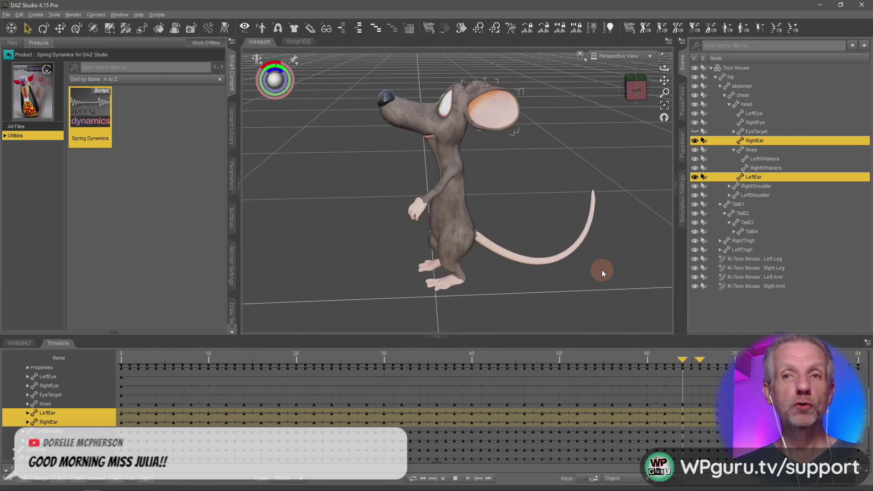
# Switch to the Daz 3D store in the browser, view the 3D Universe catalogue and search the store for "toon mouse"
pyautogui.hotkey('alt', 'Tab')
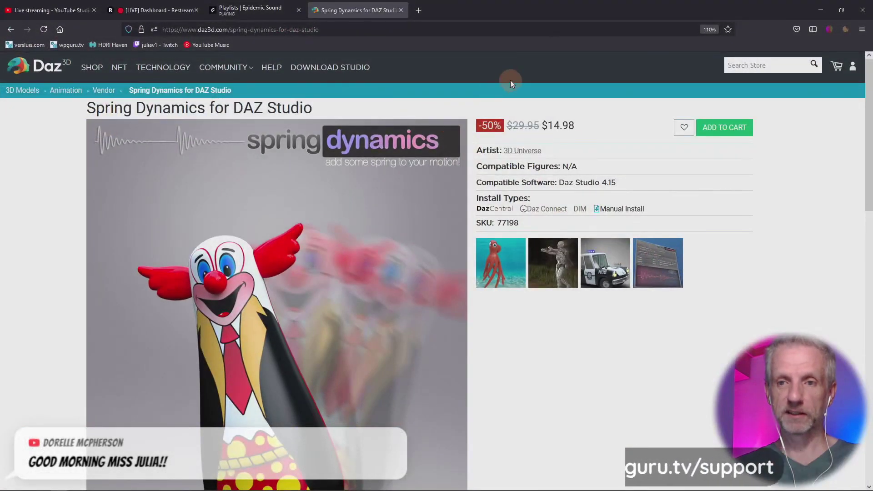
pyautogui.click(538, 154)
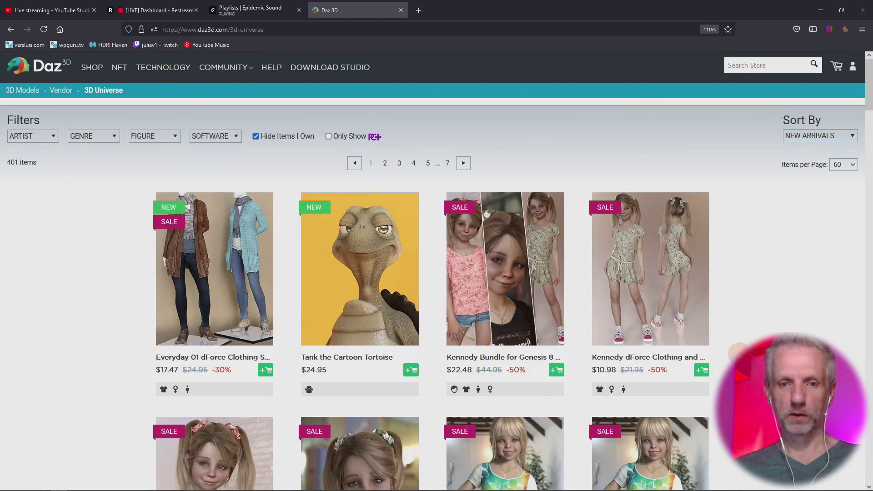
pyautogui.click(763, 67)
pyautogui.write('toon mouse')
pyautogui.press('Return')
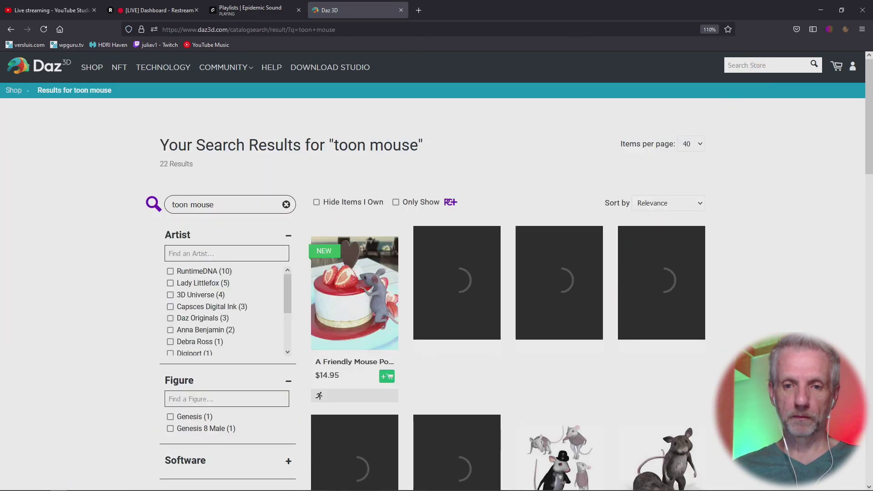
pyautogui.scroll(-2, 436, 272)
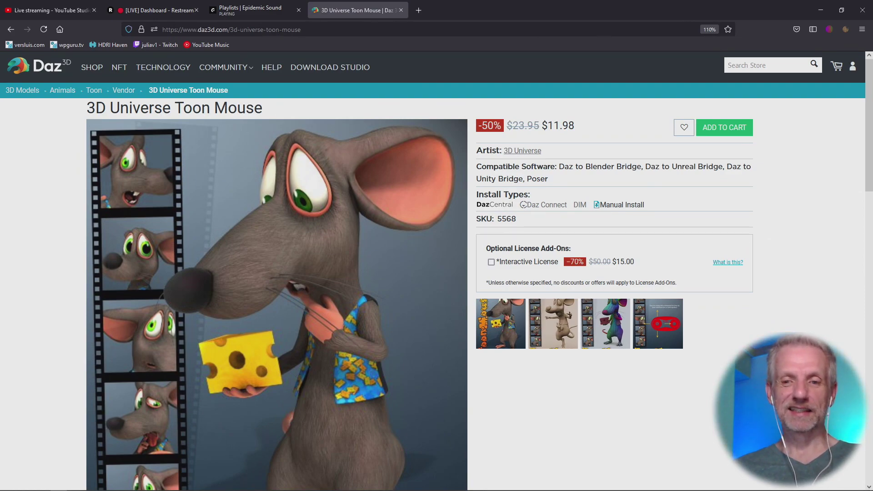
# Review the 3D Universe Toon Mouse product page at a smaller page zoom, including the bundle that contains it
pyautogui.scroll(-2, 436, 270)
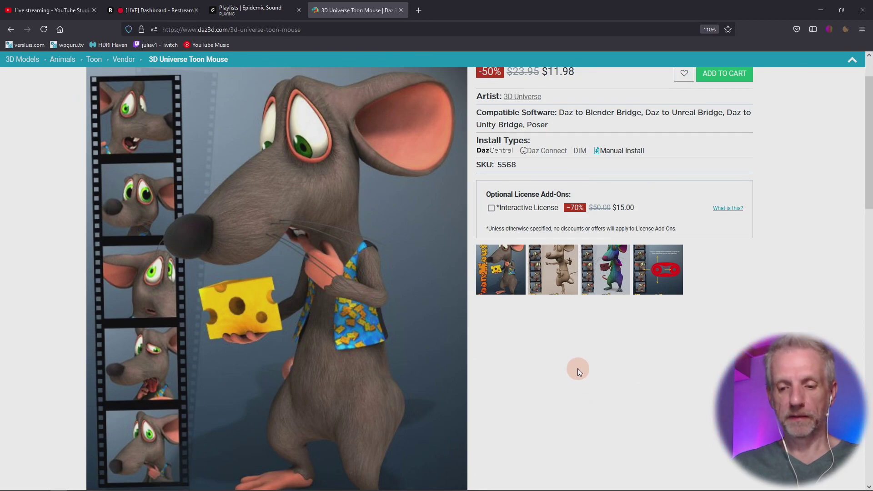
pyautogui.hotkey('ctrl', '-')
pyautogui.scroll(2, 577, 358)
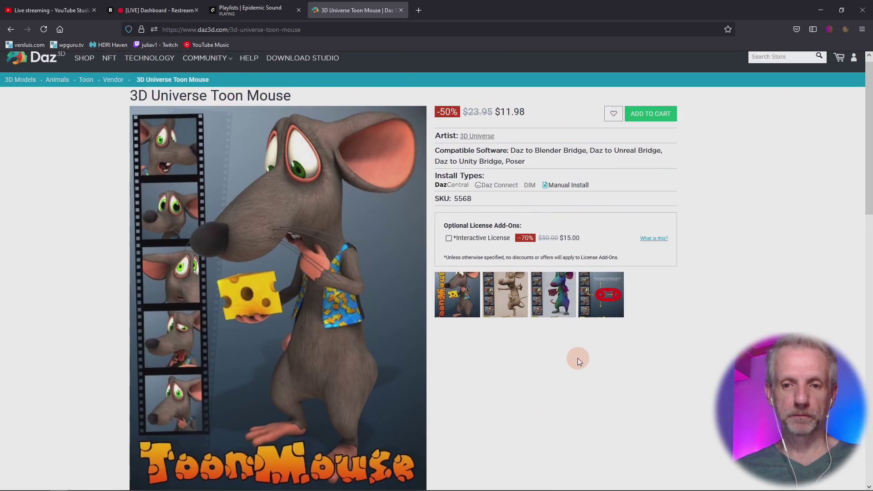
pyautogui.scroll(-5, 577, 358)
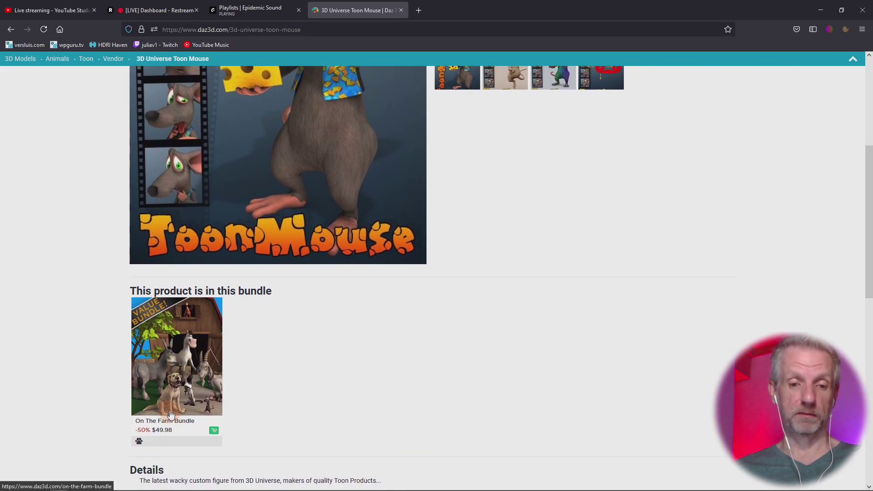
pyautogui.scroll(4, 458, 360)
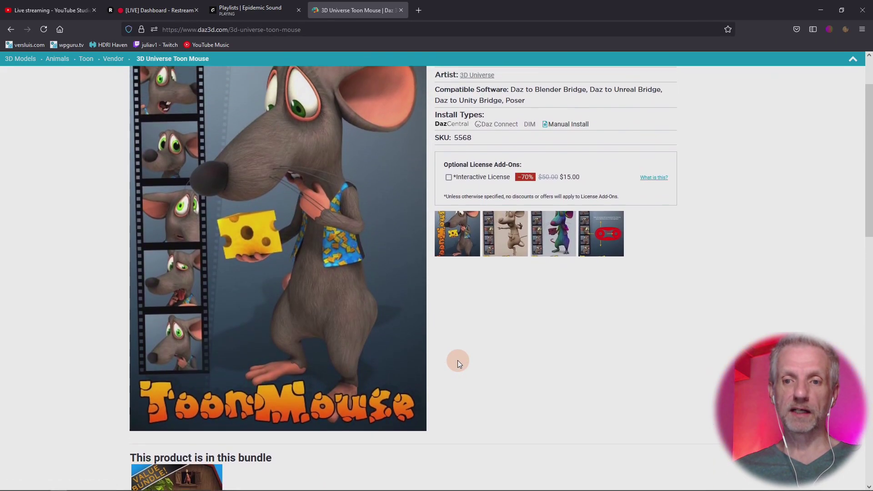
# Browse the Toon Mouse promotional images in the gallery, close it and look over the product page once more
pyautogui.click(457, 260)
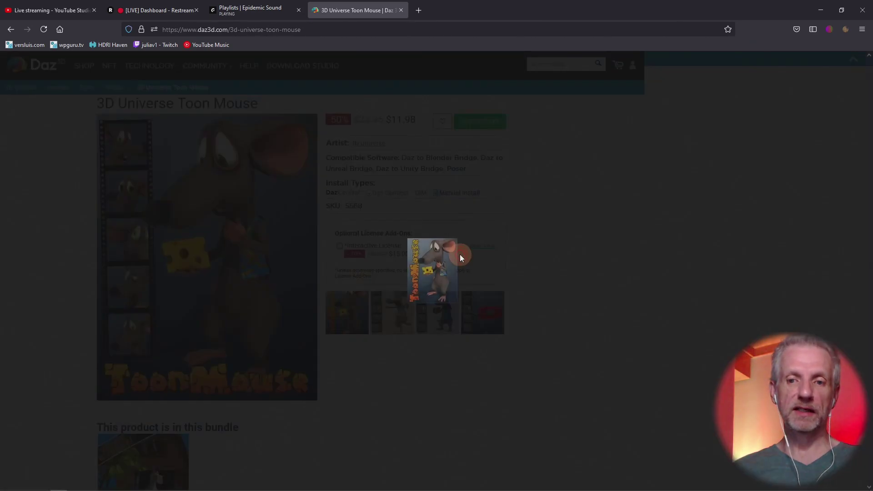
pyautogui.click(448, 277)
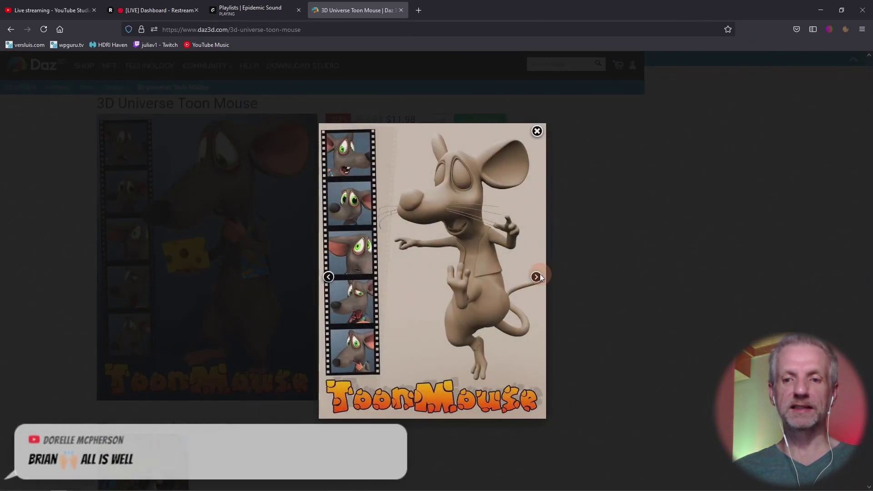
pyautogui.click(536, 277)
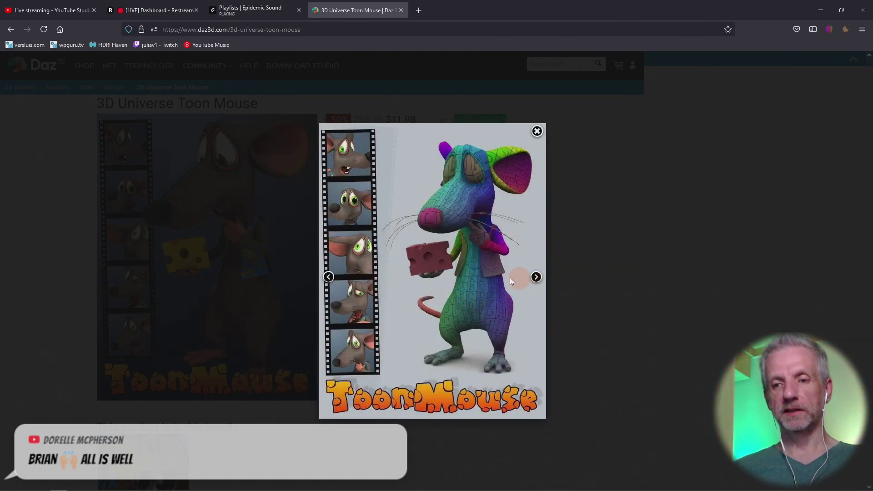
pyautogui.click(537, 278)
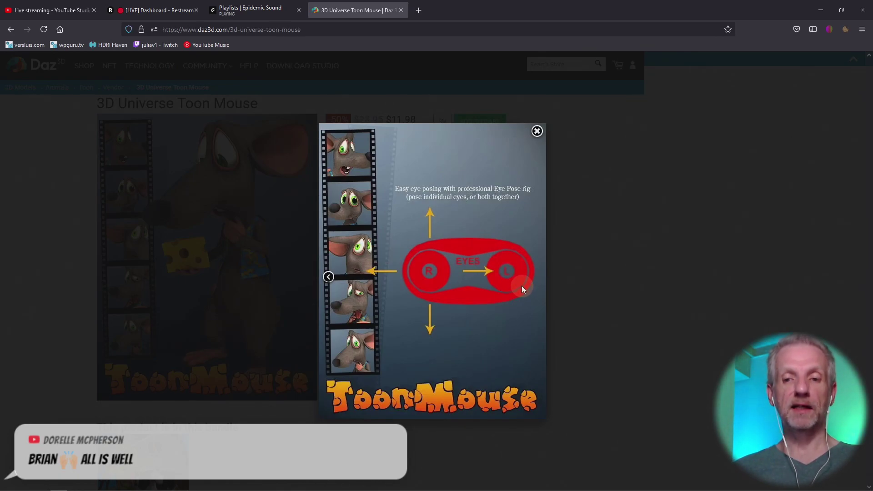
pyautogui.click(537, 132)
pyautogui.scroll(-7, 610, 324)
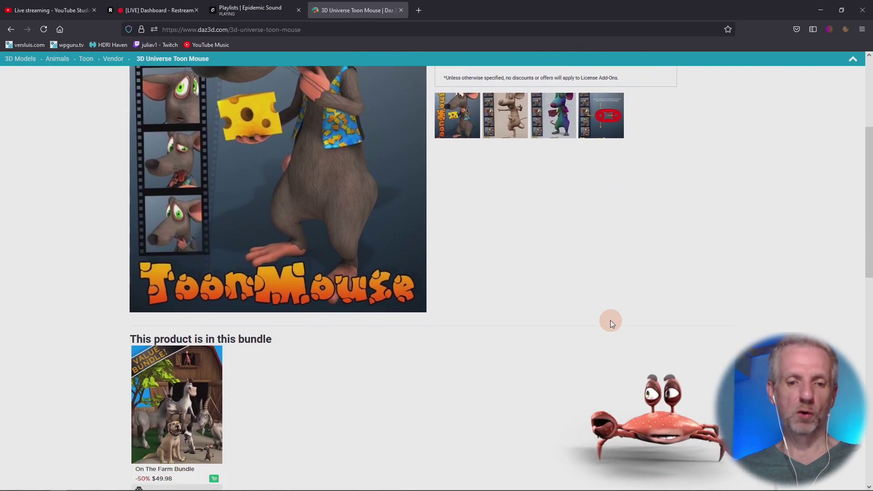
pyautogui.scroll(7, 610, 320)
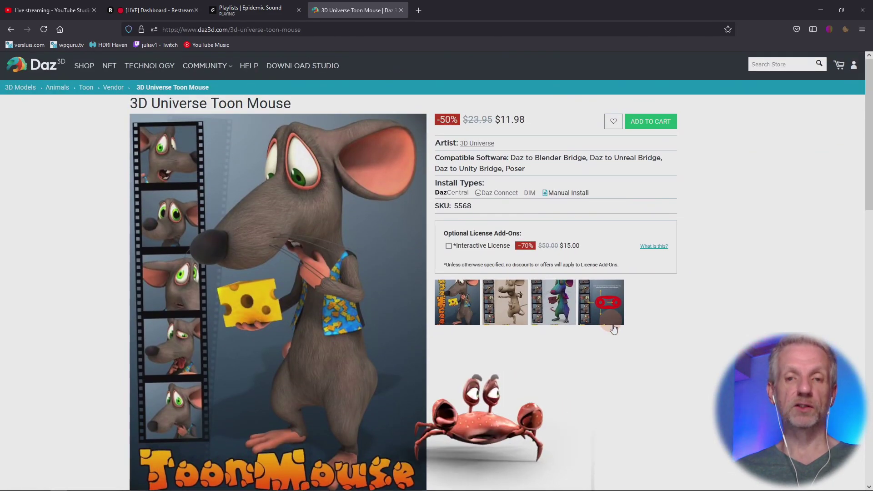
pyautogui.scroll(-1, 723, 311)
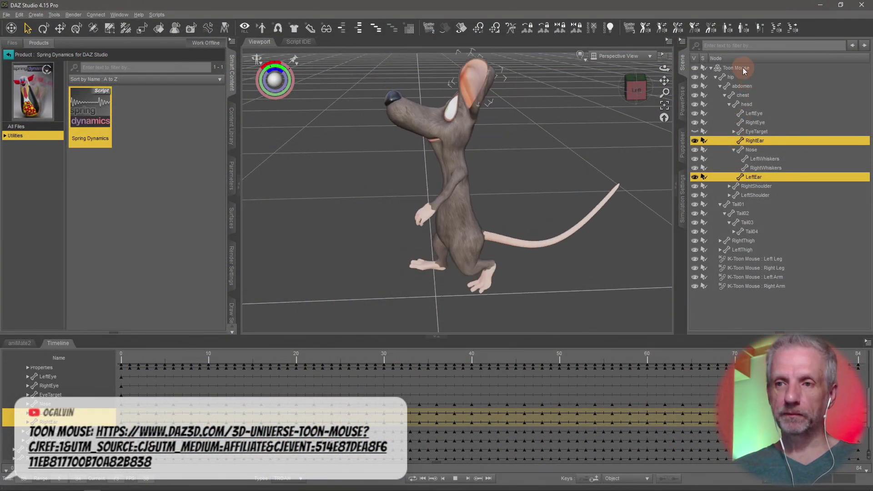
# Switch back to DAZ Studio and delete the Toon Mouse figure from the scene
pyautogui.click(743, 68)
pyautogui.press('Delete')
pyautogui.click(700, 154)
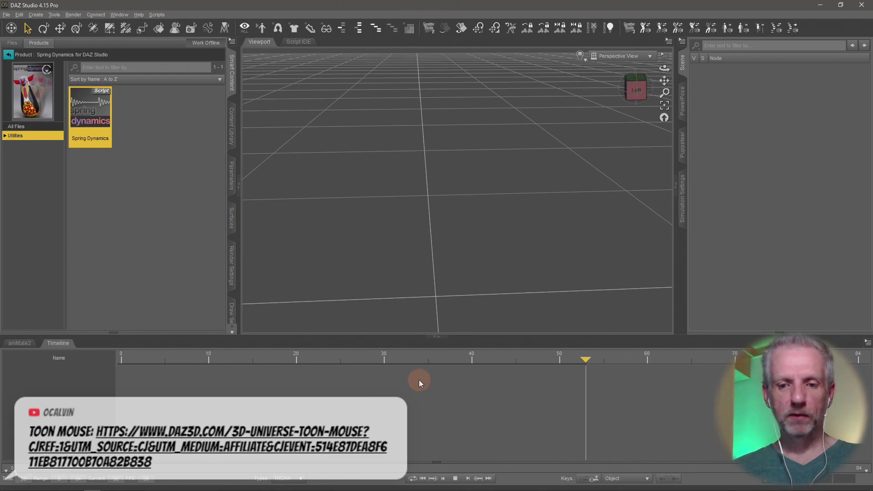
# Stop the animation playback, return to the first frame and expand the Poser Formats folder in the content library
pyautogui.click(455, 479)
pyautogui.click(421, 479)
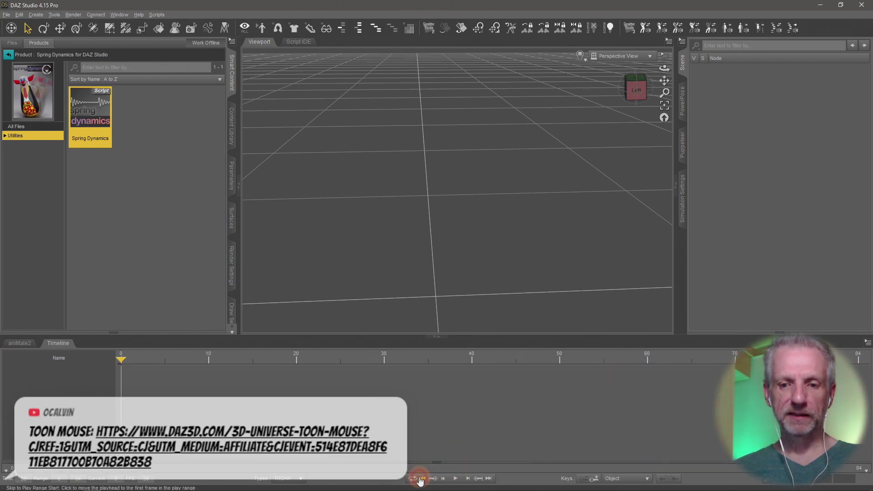
pyautogui.click(231, 119)
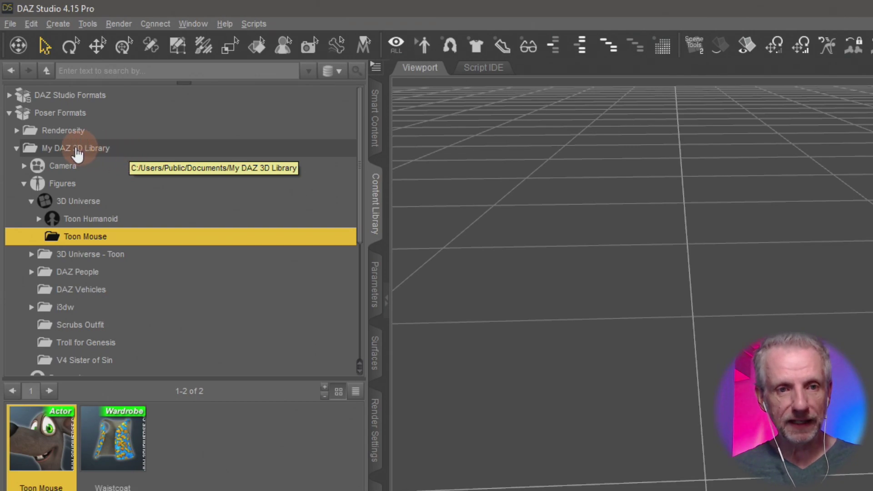
pyautogui.click(9, 113)
pyautogui.click(82, 115)
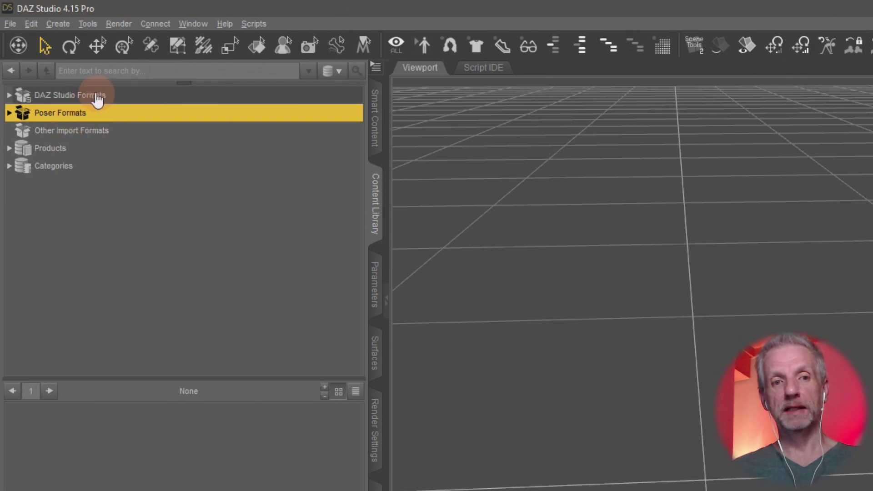
pyautogui.click(9, 113)
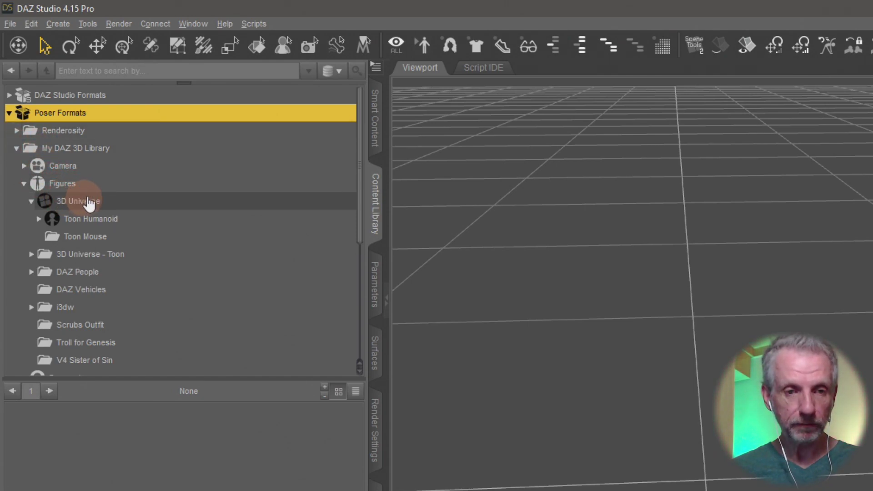
# Load the Toon Mouse figure and its Waistcoat from the 3D Universe Toon Mouse folder into the scene
pyautogui.click(89, 237)
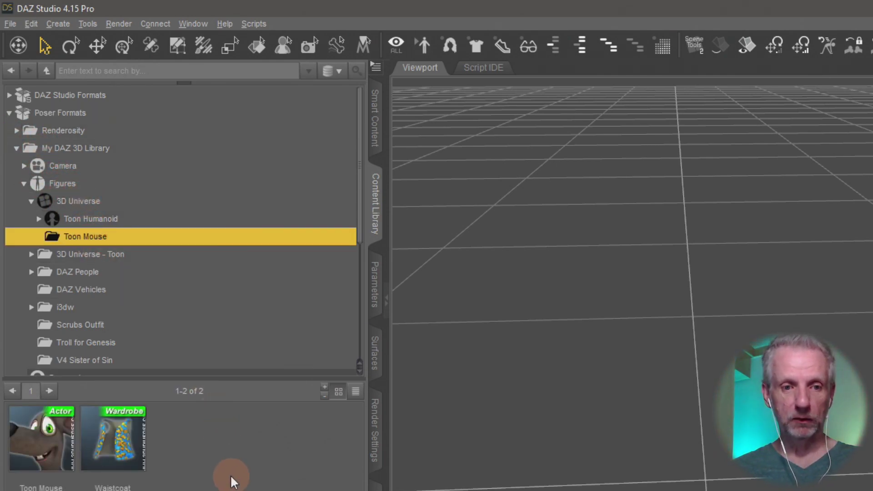
pyautogui.doubleClick(41, 437)
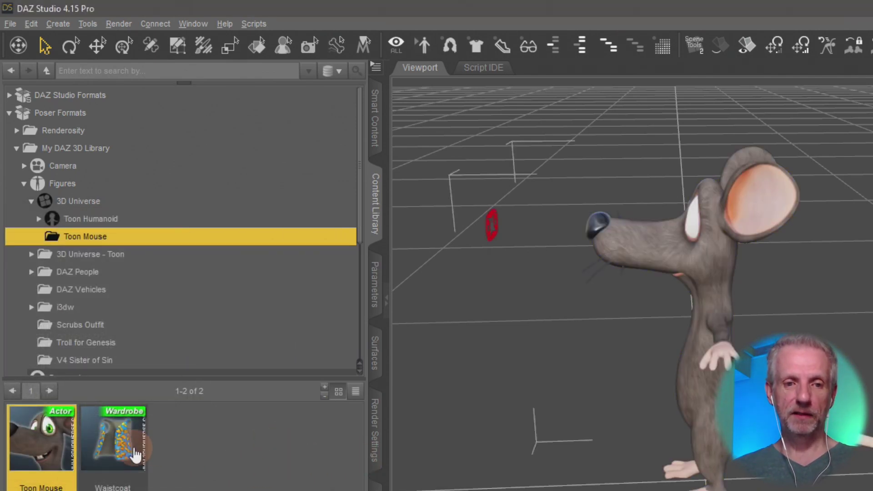
pyautogui.click(135, 452)
pyautogui.doubleClick(135, 452)
pyautogui.moveTo(556, 433)
pyautogui.keyDown('ctrl'); pyautogui.keyDown('alt'); pyautogui.mouseDown()
pyautogui.moveTo(530, 428)
pyautogui.moveTo(554, 432)
pyautogui.mouseUp(); pyautogui.keyUp('alt'); pyautogui.keyUp('ctrl')
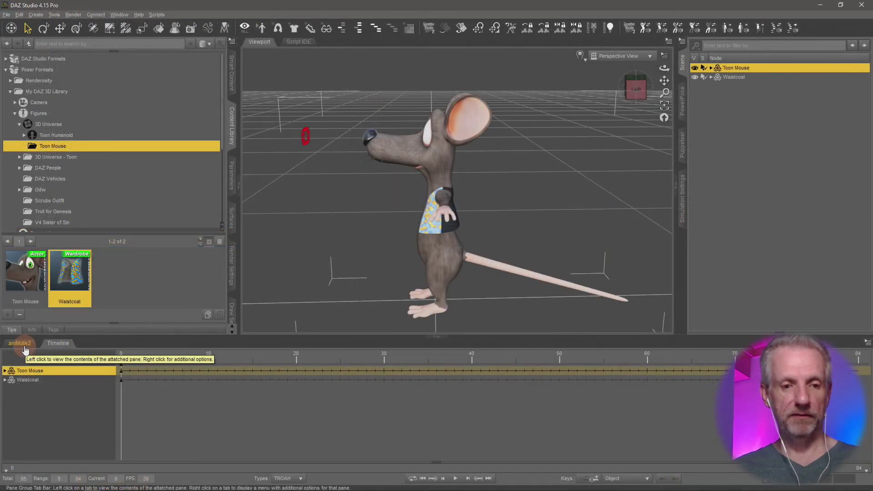
# Preview the Chilled Walk, Cartwheel, Running short and Running aniBlocks on the Toon Mouse in aniMate2
pyautogui.click(24, 345)
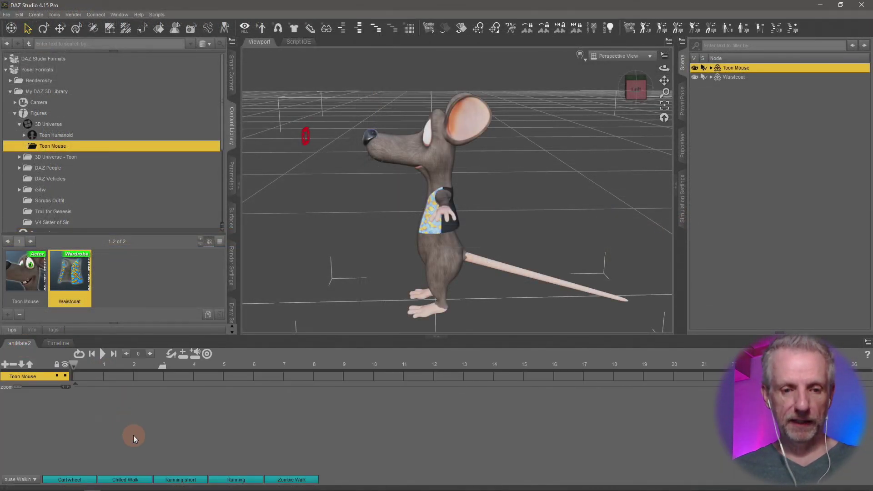
pyautogui.click(135, 474)
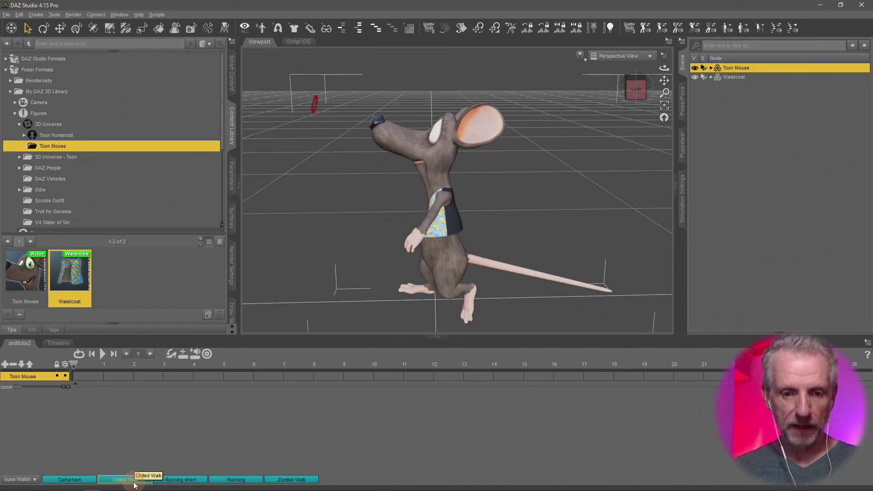
pyautogui.click(77, 479)
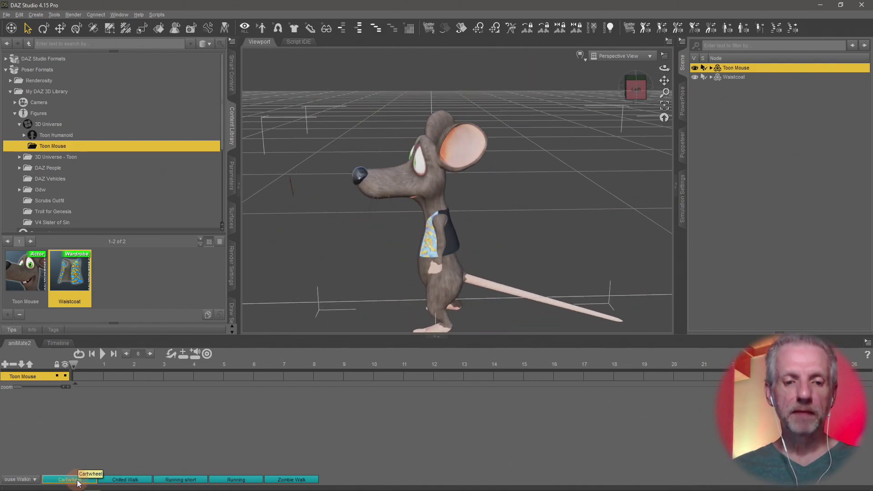
pyautogui.click(188, 481)
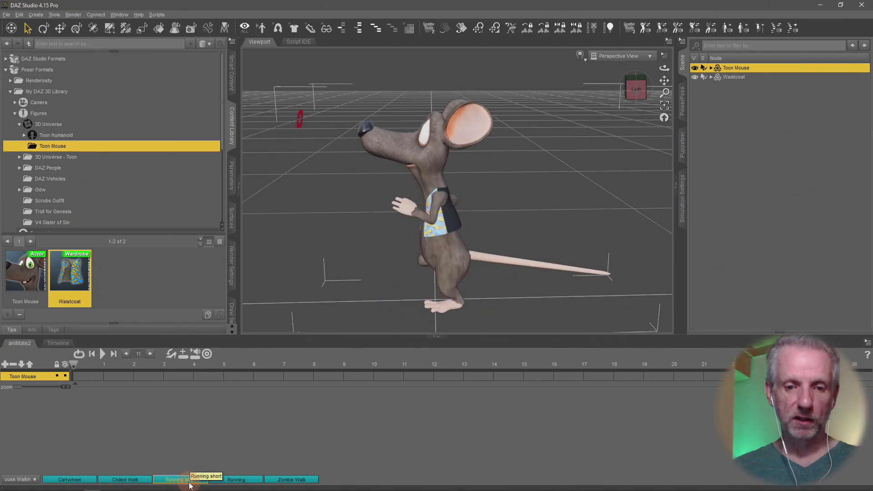
pyautogui.click(238, 481)
# Add the Running short aniBlock to the start of the Toon Mouse track and play it back
pyautogui.moveTo(240, 484); pyautogui.dragTo(156, 375)
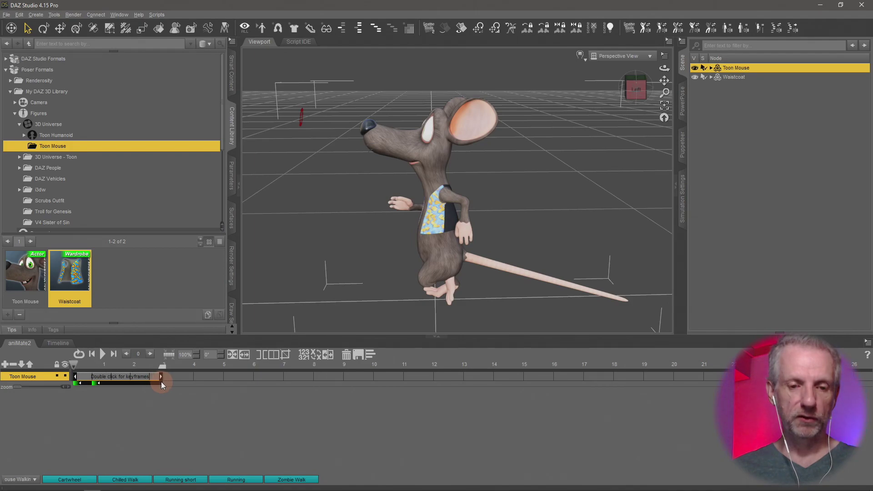
pyautogui.click(160, 408)
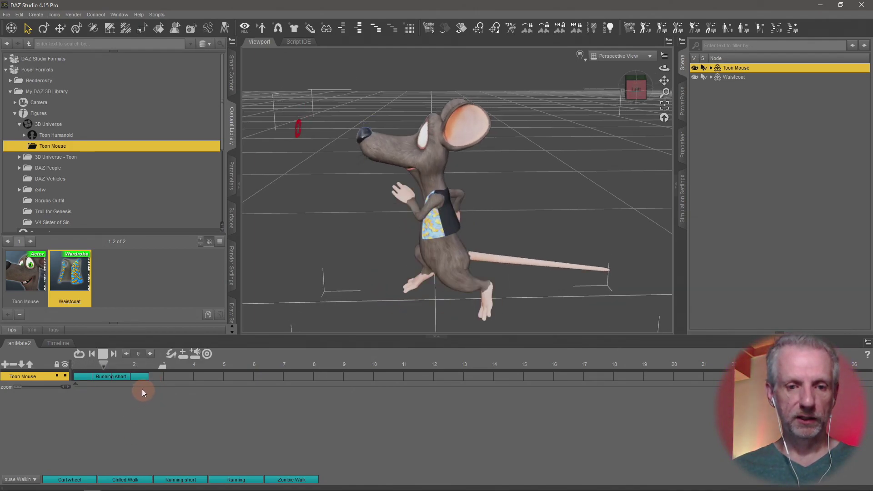
pyautogui.click(102, 353)
pyautogui.click(101, 353)
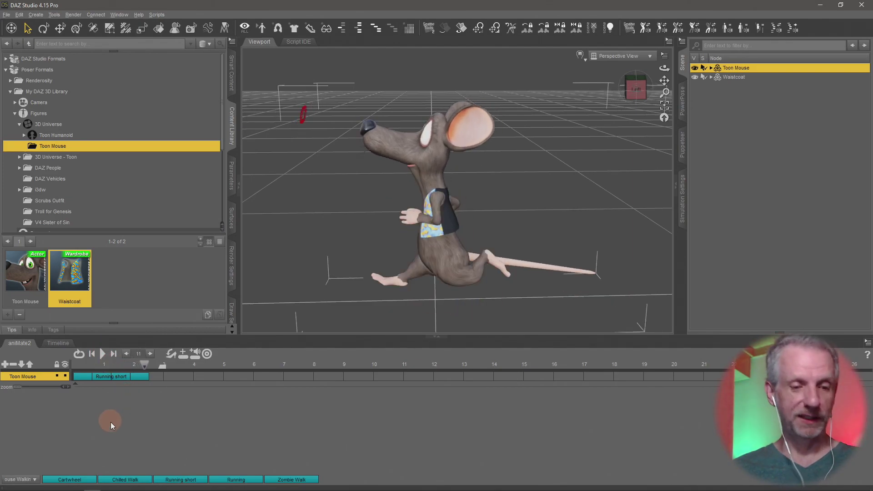
# Bake the Toon Mouse's Running short aniBlock to studio keyframes and accept the transfer to the timeline
pyautogui.rightClick(111, 405)
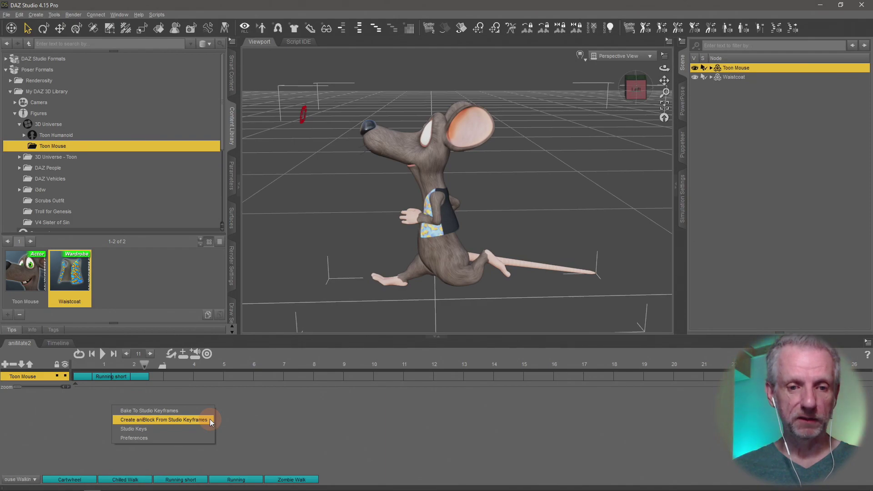
pyautogui.click(199, 411)
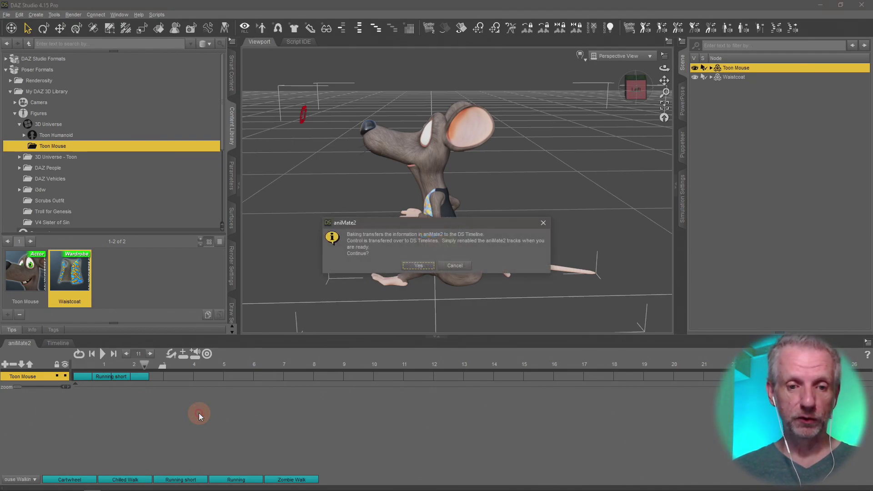
pyautogui.click(418, 266)
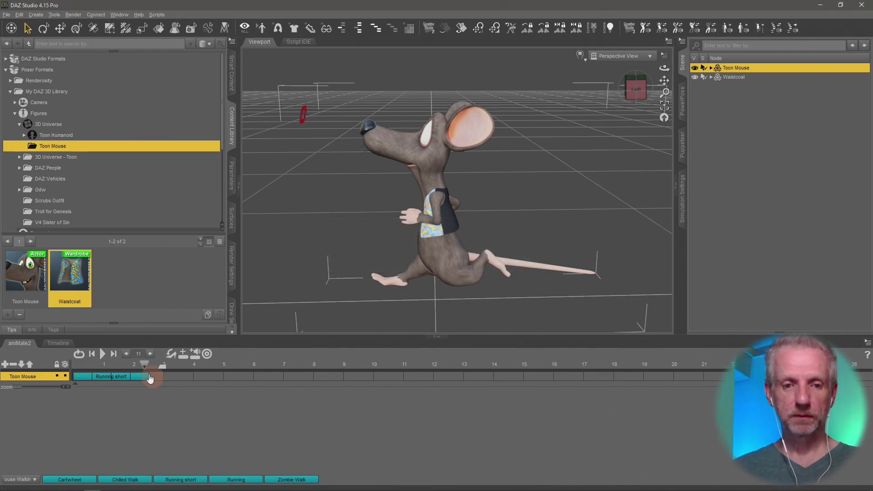
pyautogui.click(212, 371)
pyautogui.click(345, 356)
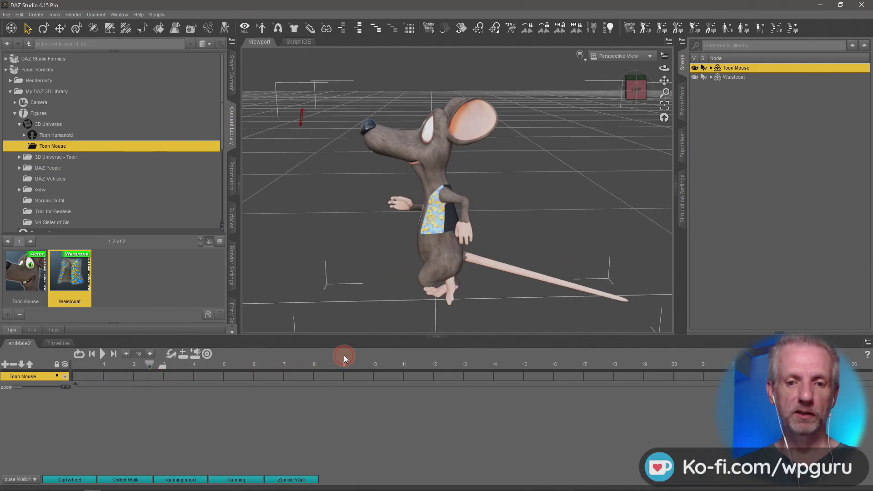
# Set the timeline's total frames to 79, play the baked run and return to the first frame
pyautogui.click(58, 343)
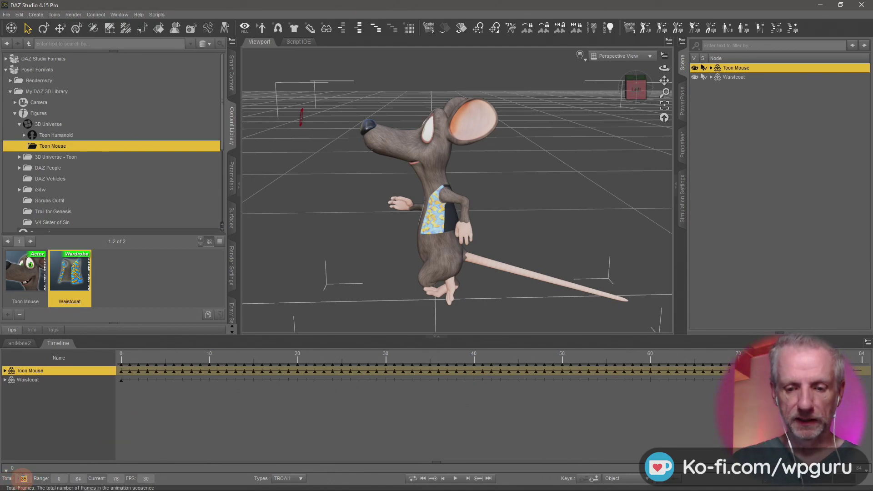
pyautogui.click(454, 478)
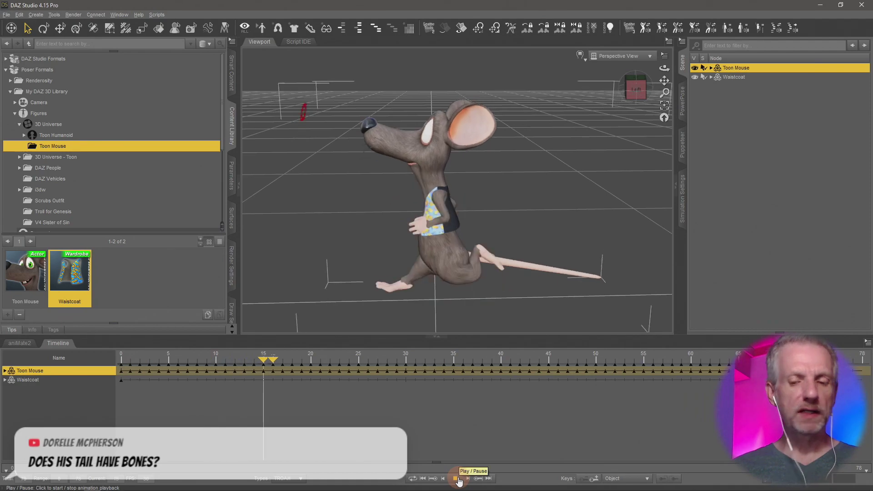
pyautogui.click(456, 478)
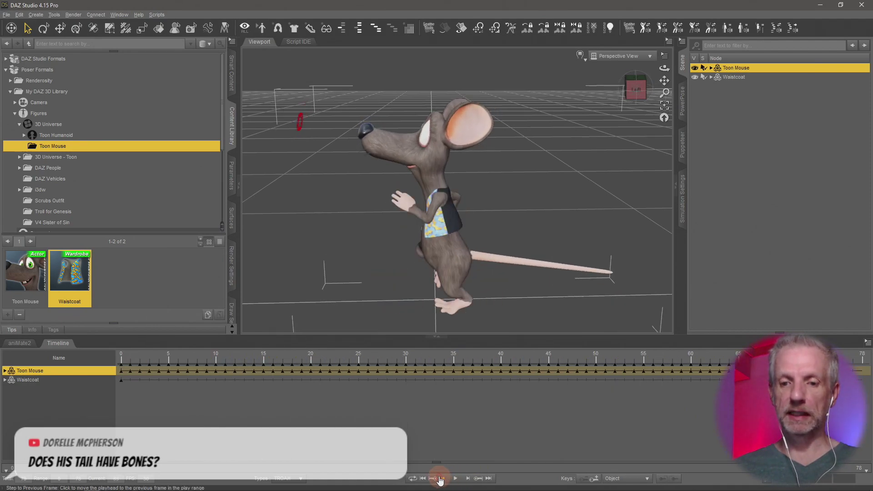
pyautogui.click(423, 478)
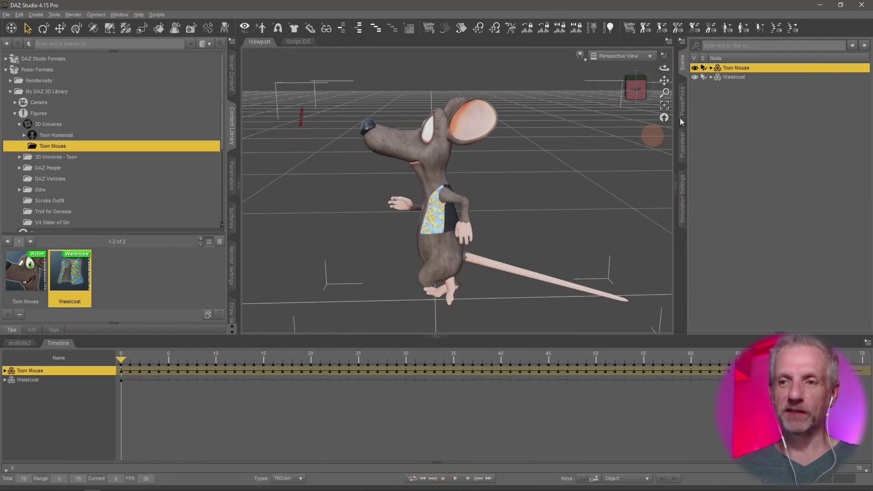
# Expand the Toon Mouse hierarchy and locate the first tail bone, the ears and the nose by picking them on the figure
pyautogui.click(711, 69)
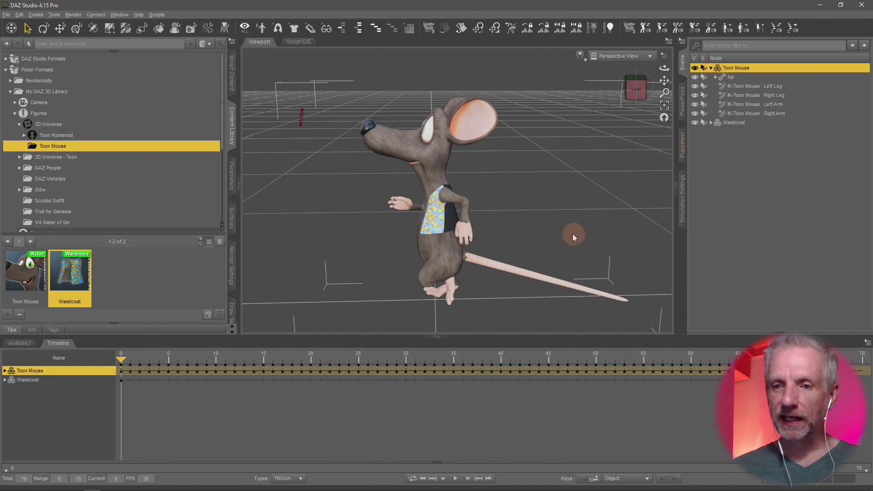
pyautogui.click(473, 263)
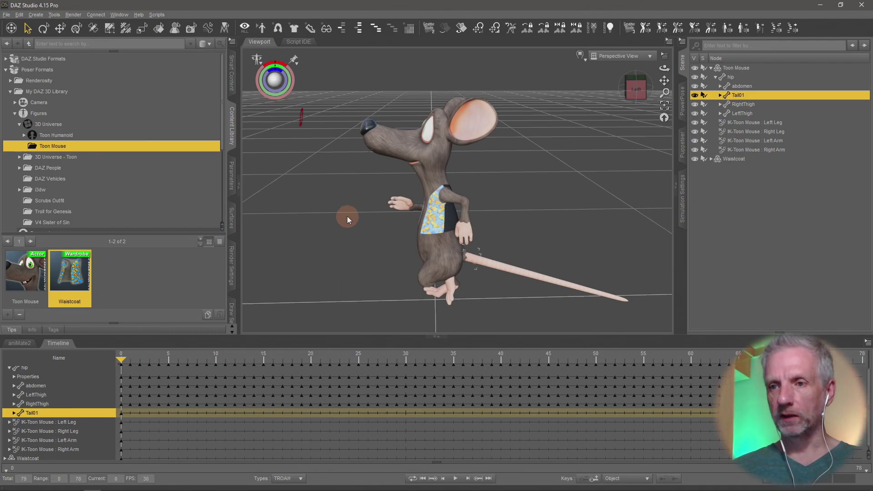
pyautogui.moveTo(347, 217); pyautogui.dragTo(384, 231, button='middle')
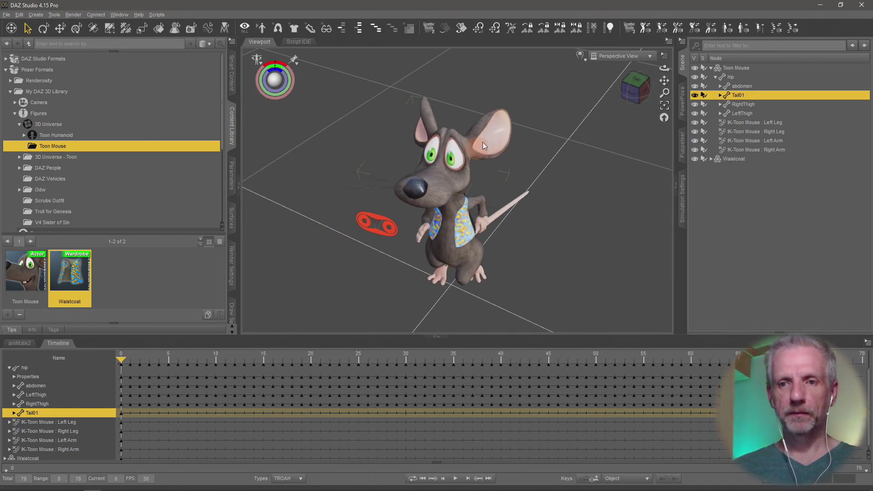
pyautogui.click(500, 124)
pyautogui.moveTo(424, 113); pyautogui.dragTo(405, 121, button='middle')
pyautogui.click(407, 121)
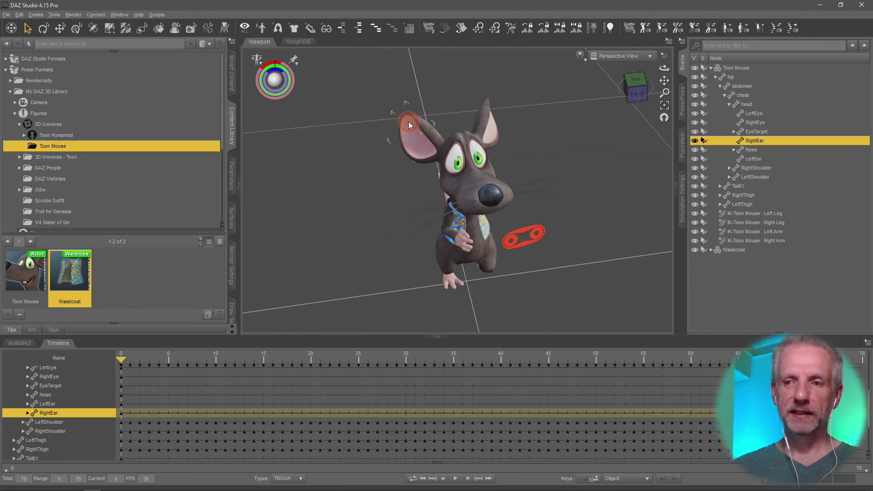
pyautogui.click(496, 202)
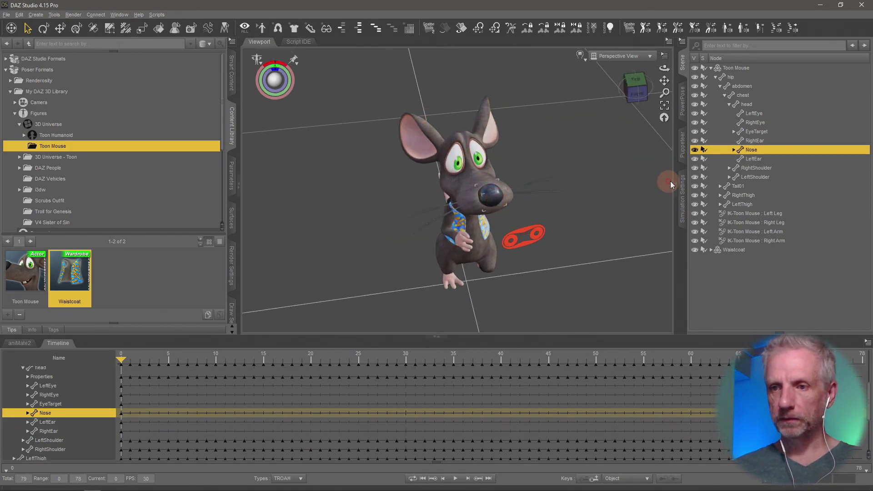
# Select the RightEar, LeftEar, Nose and Tail01 bones of the Toon Mouse together
pyautogui.keyDown('ctrl'); pyautogui.click(765, 139); pyautogui.keyUp('ctrl')
pyautogui.keyDown('ctrl'); pyautogui.click(771, 159); pyautogui.keyUp('ctrl')
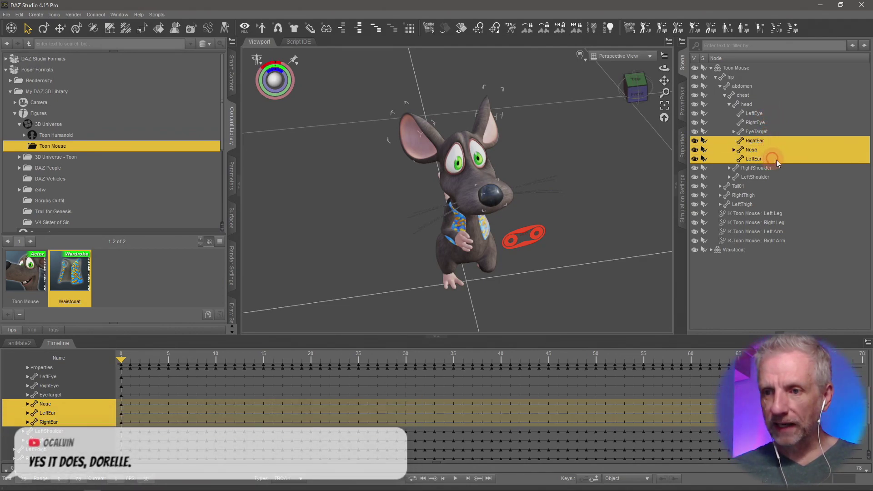
pyautogui.click(770, 143)
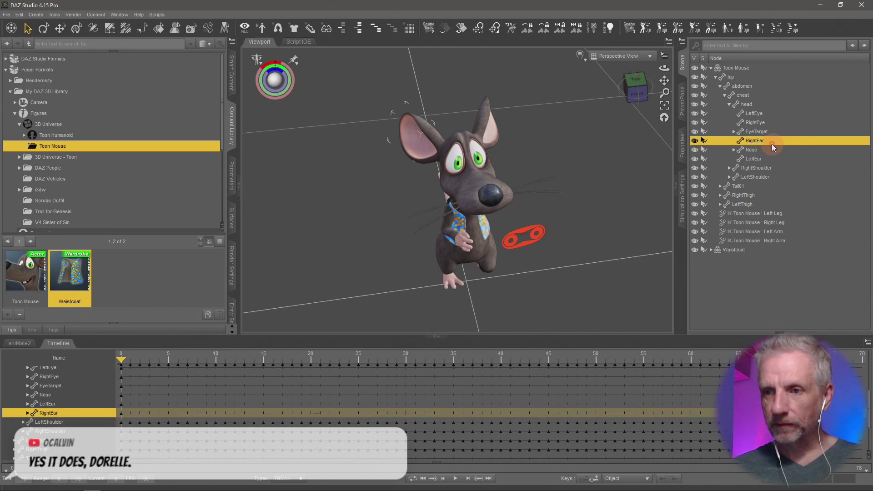
pyautogui.keyDown('ctrl'); pyautogui.click(770, 158); pyautogui.keyUp('ctrl')
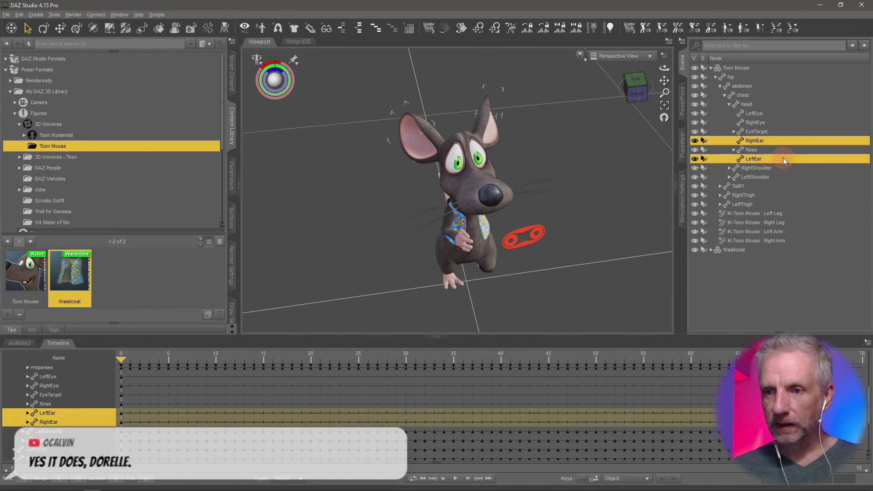
pyautogui.keyDown('ctrl'); pyautogui.click(770, 150); pyautogui.keyUp('ctrl')
pyautogui.keyDown('ctrl'); pyautogui.click(745, 186); pyautogui.keyUp('ctrl')
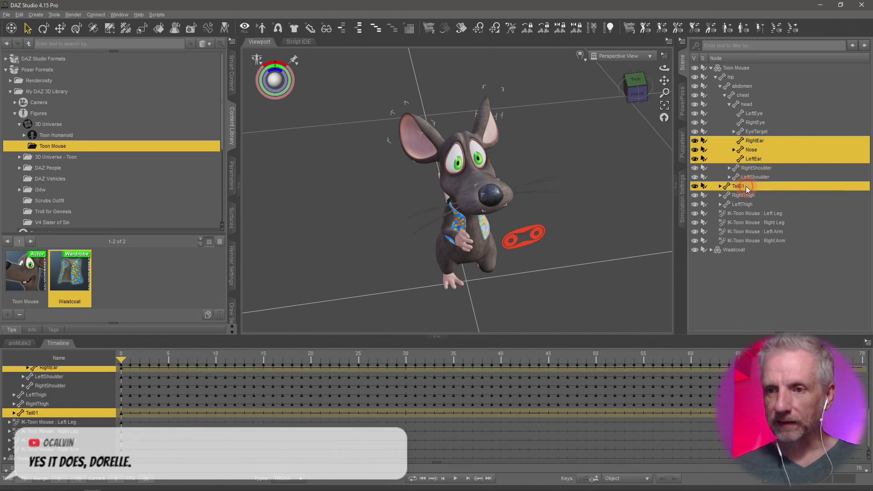
# Run the Spring Dynamics script, apply its effect to the selected bones over the animation range 0–78, and exit the script
pyautogui.click(232, 73)
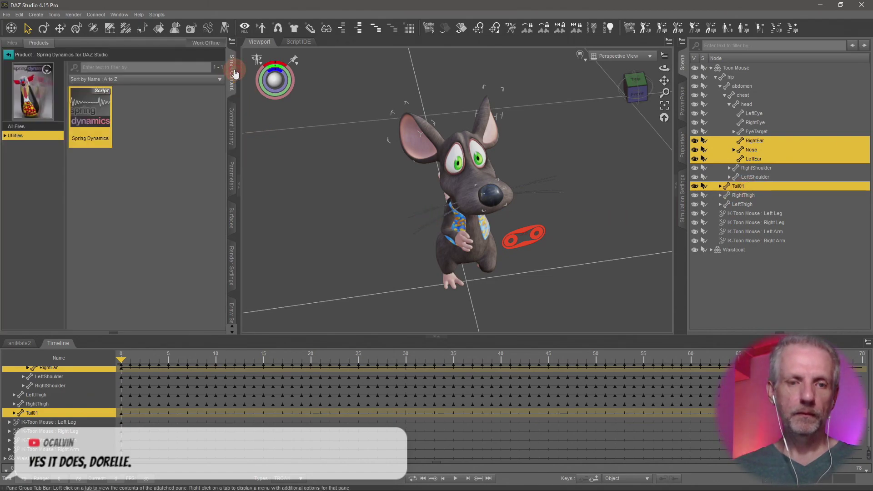
pyautogui.doubleClick(93, 118)
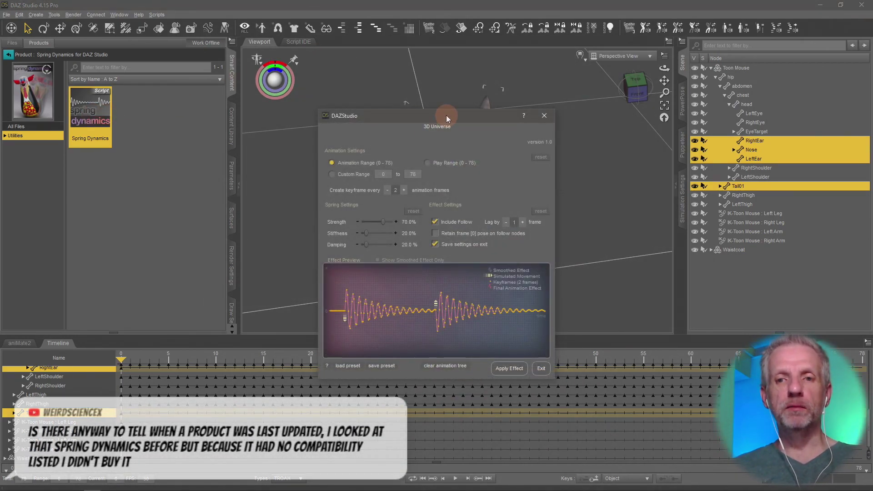
pyautogui.moveTo(446, 117); pyautogui.dragTo(414, 72)
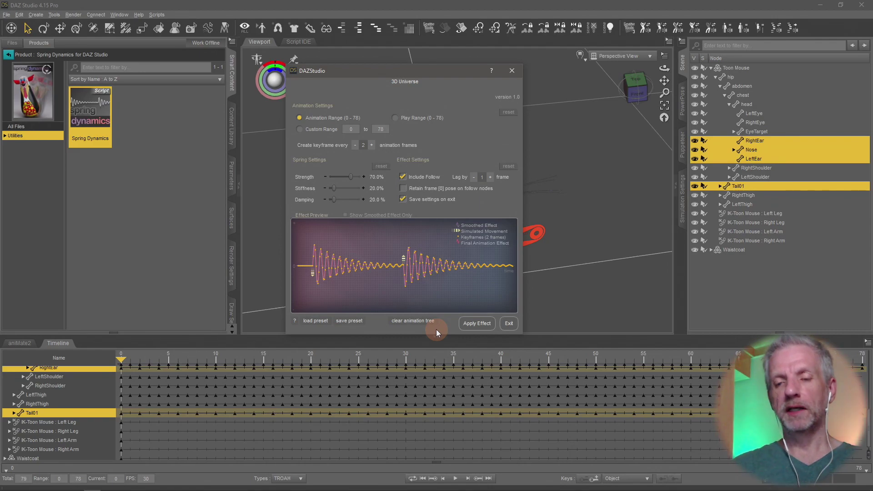
pyautogui.click(509, 323)
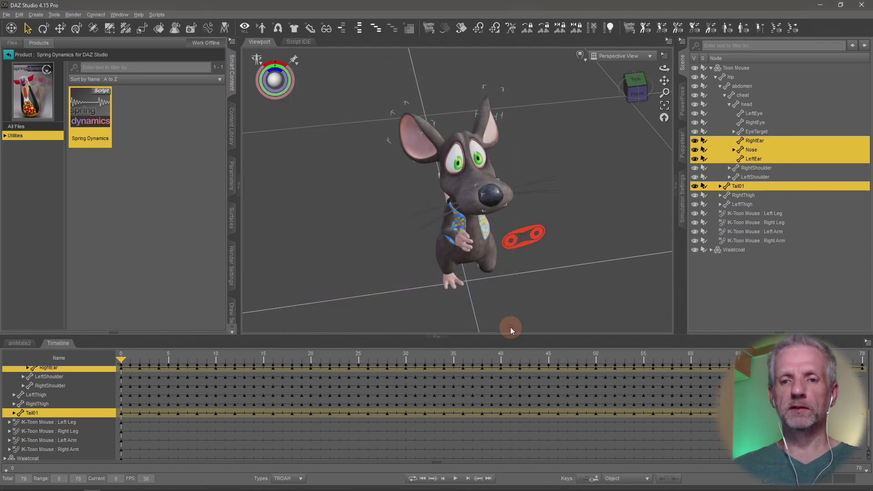
# Pick the red eye target beside the mouse to locate it in the hierarchy and hide the EyeTarget bone
pyautogui.click(537, 234)
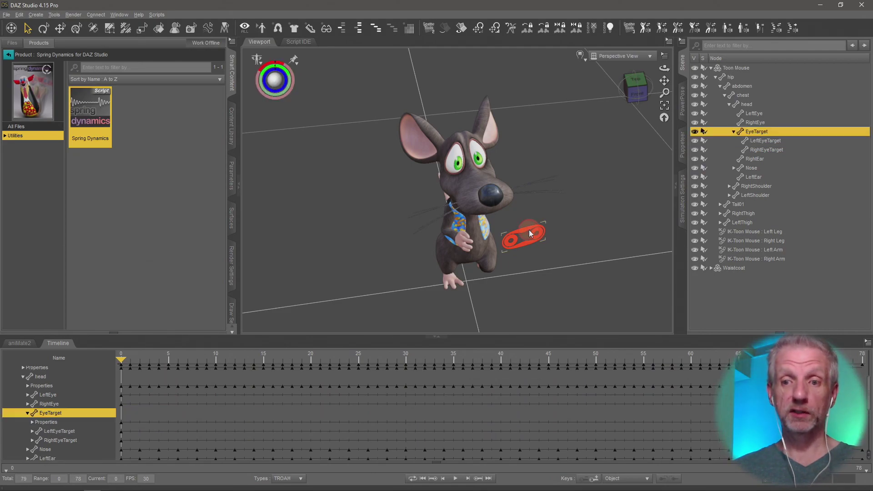
pyautogui.click(528, 230)
pyautogui.click(533, 234)
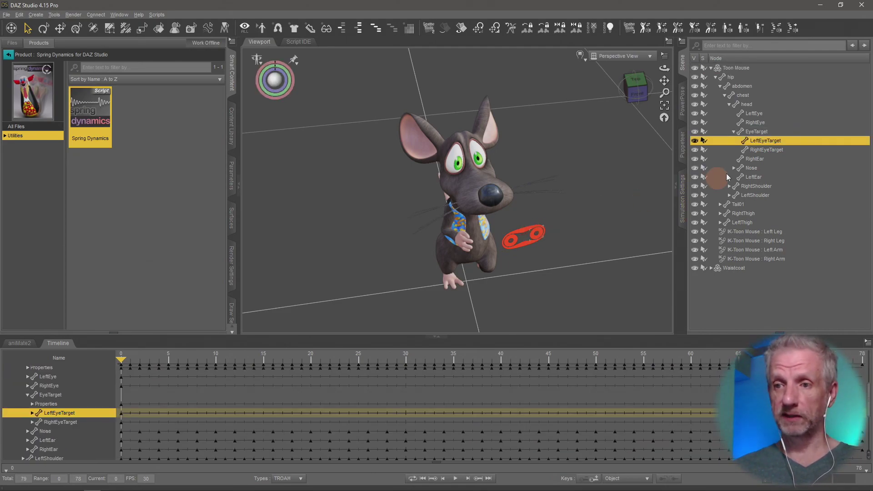
pyautogui.click(694, 132)
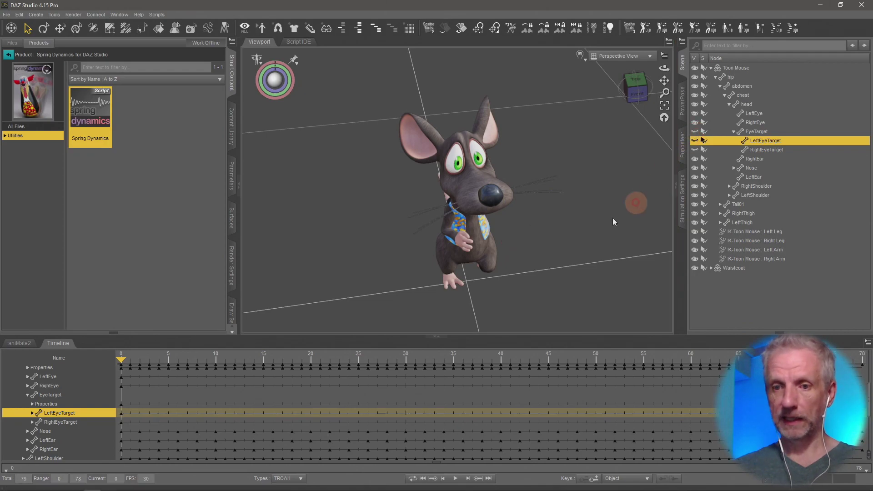
# Play the run animation with the springy motion, examine it from the side and front, and return to the first frame
pyautogui.keyDown('alt'); pyautogui.moveTo(575, 219); pyautogui.dragTo(578, 219); pyautogui.keyUp('alt')
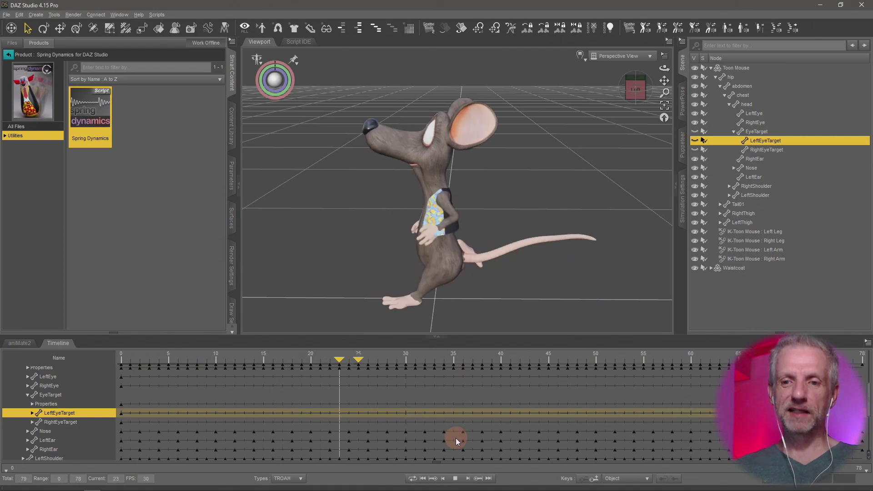
pyautogui.keyDown('alt'); pyautogui.moveTo(356, 277); pyautogui.dragTo(297, 271); pyautogui.keyUp('alt')
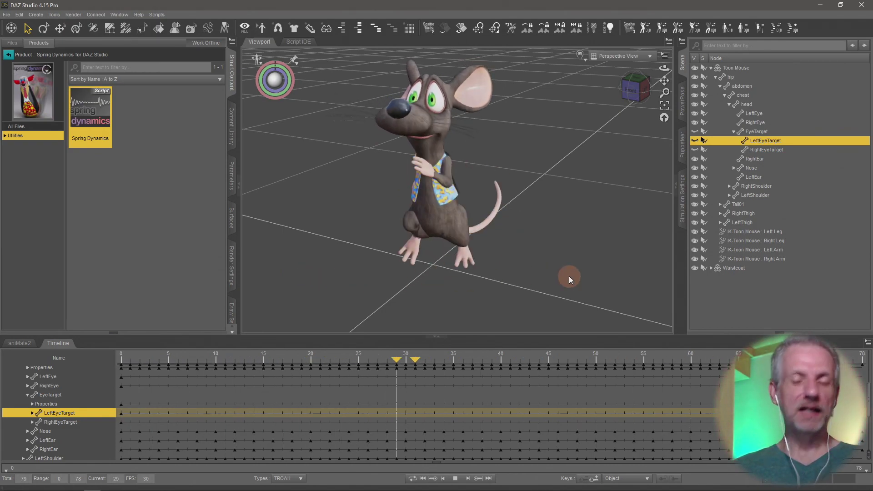
pyautogui.keyDown('alt'); pyautogui.moveTo(568, 277); pyautogui.dragTo(569, 276); pyautogui.keyUp('alt')
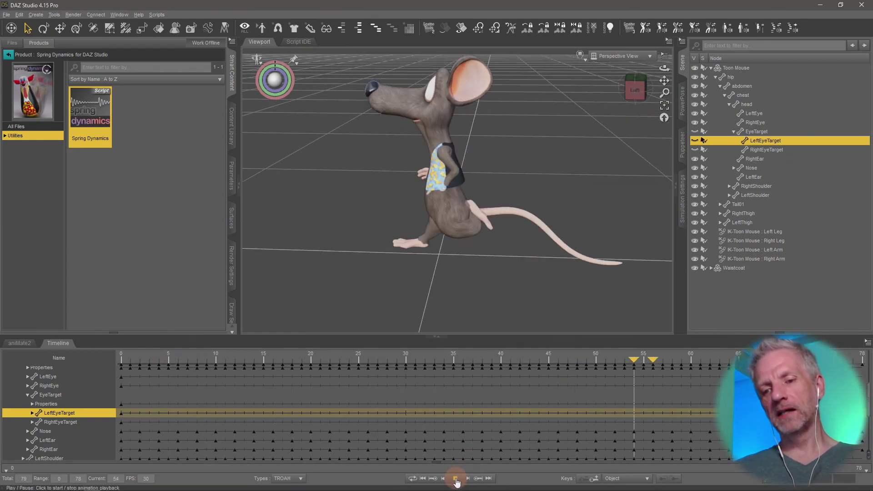
pyautogui.click(455, 479)
pyautogui.click(423, 478)
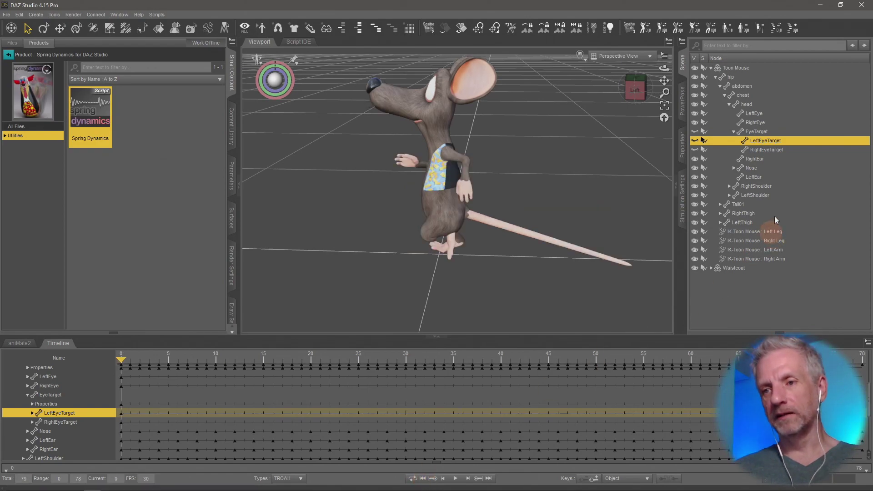
# Select the Tail01 bone at the tail's base and set its BendAft morph to 125%
pyautogui.click(473, 212)
pyautogui.click(232, 178)
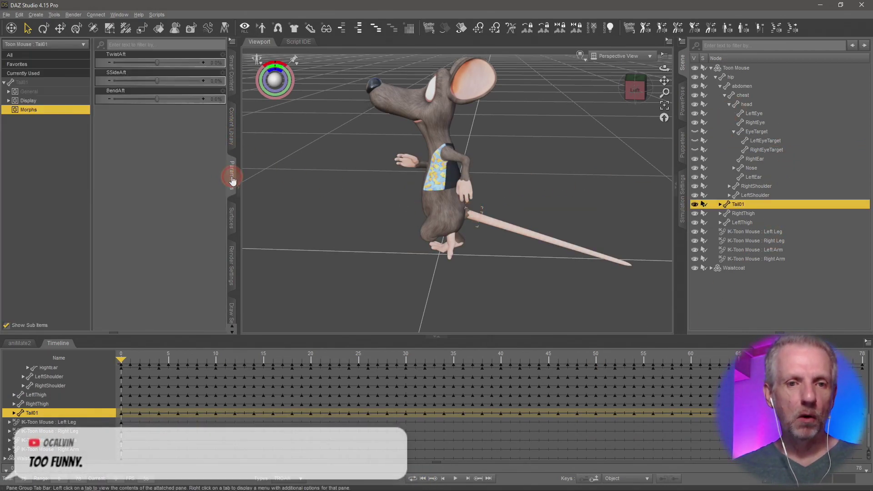
pyautogui.moveTo(155, 99); pyautogui.dragTo(166, 101)
# Try the SSideAft morph at 93.8% and the TwistAft morph at 512.5% on the Tail01 bone, resetting both to zero
pyautogui.moveTo(392, 187); pyautogui.dragTo(393, 192)
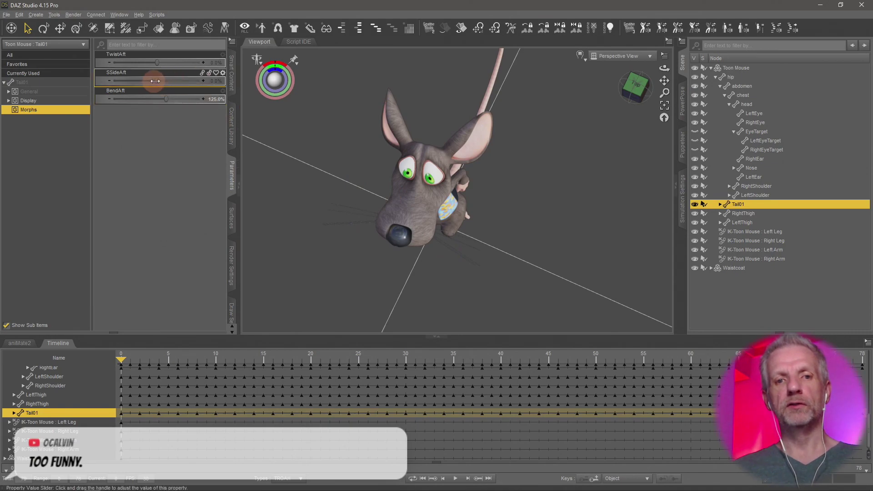
pyautogui.moveTo(155, 81)
pyautogui.mouseDown()
pyautogui.moveTo(131, 82)
pyautogui.moveTo(164, 86)
pyautogui.mouseUp()
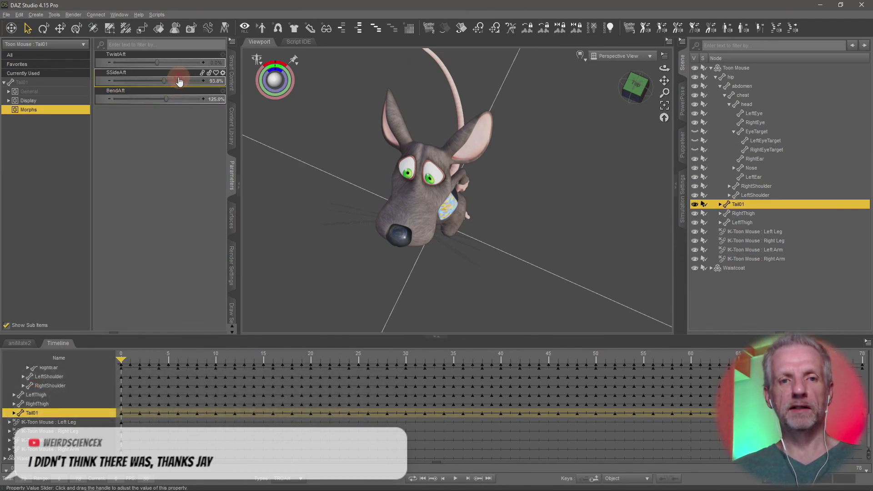
pyautogui.moveTo(159, 62); pyautogui.dragTo(159, 62)
pyautogui.moveTo(268, 73); pyautogui.dragTo(279, 130)
pyautogui.moveTo(163, 81); pyautogui.dragTo(157, 81)
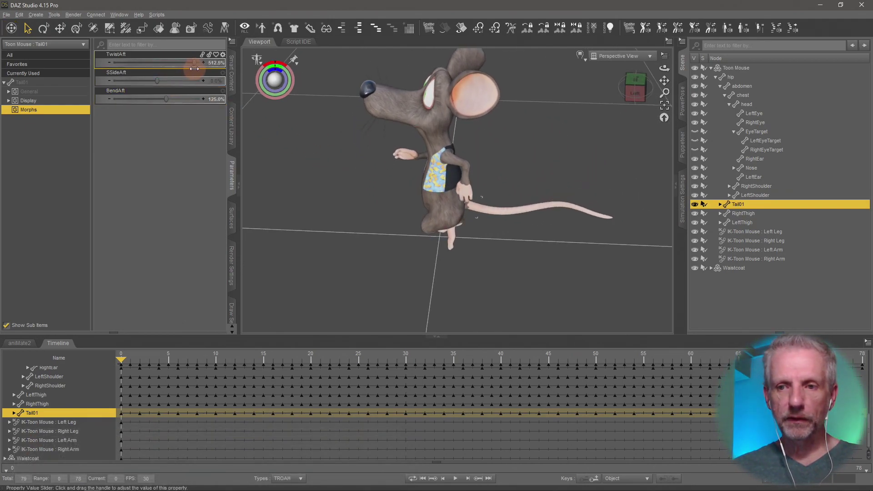
pyautogui.moveTo(143, 66); pyautogui.dragTo(173, 74)
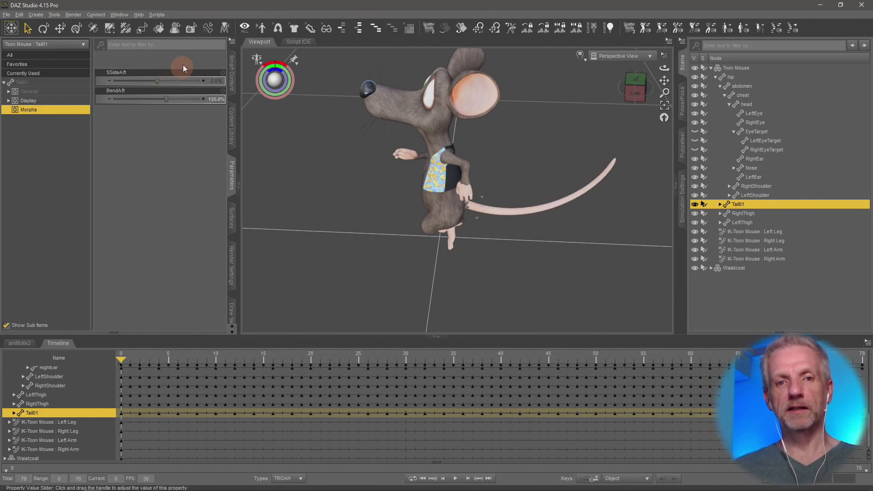
# Play the run animation from a side view to check the tail's motion with the adjusted bend
pyautogui.moveTo(270, 272); pyautogui.dragTo(336, 302)
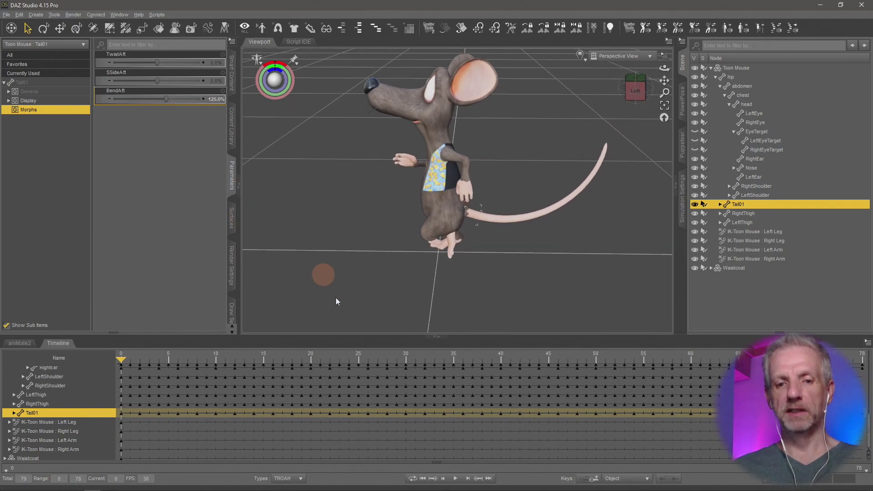
pyautogui.click(455, 478)
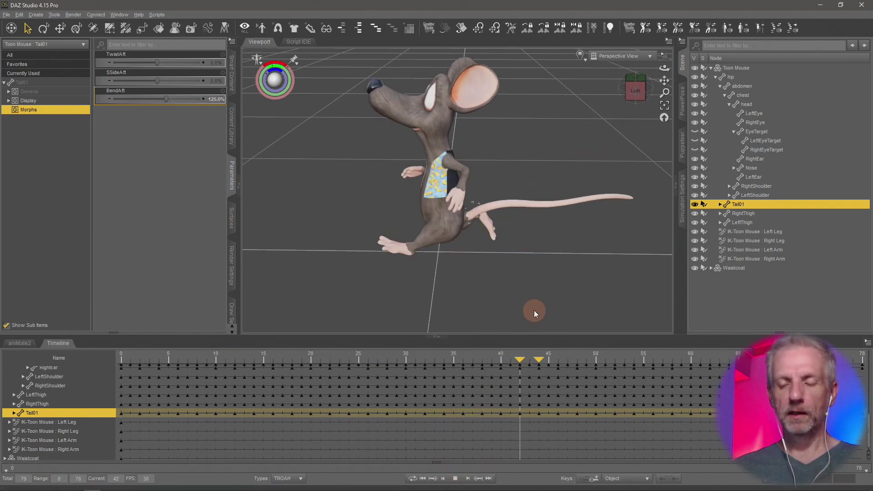